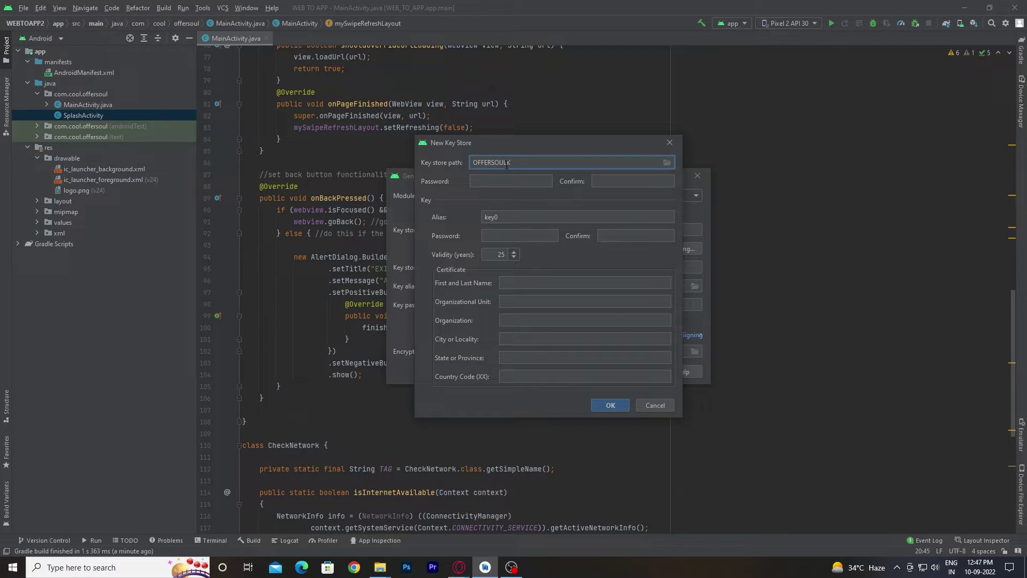
Create the OFFERSOUL.jks key store with alias key0 and its passwords set.
key("Tab")
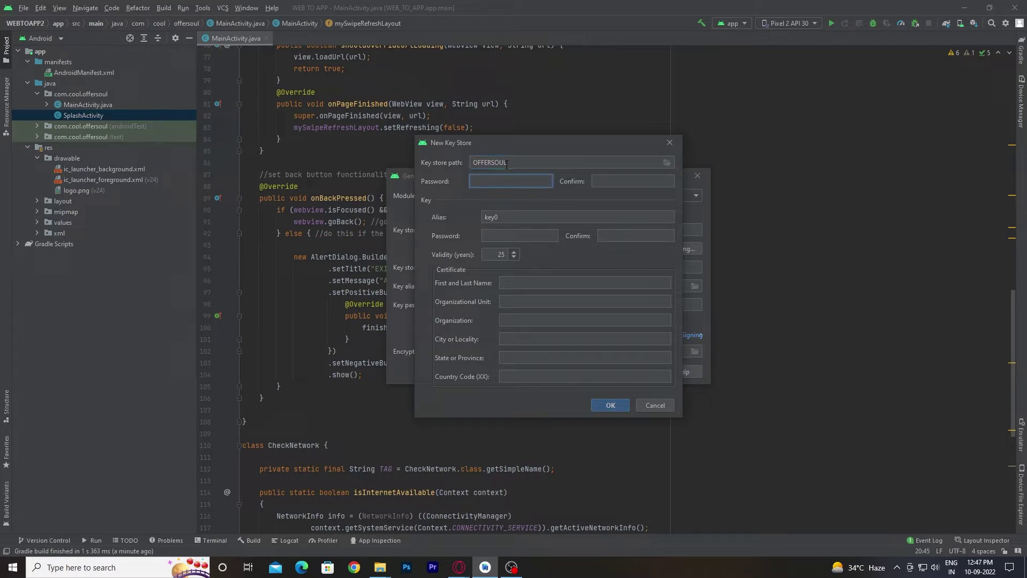
left_click(666, 164)
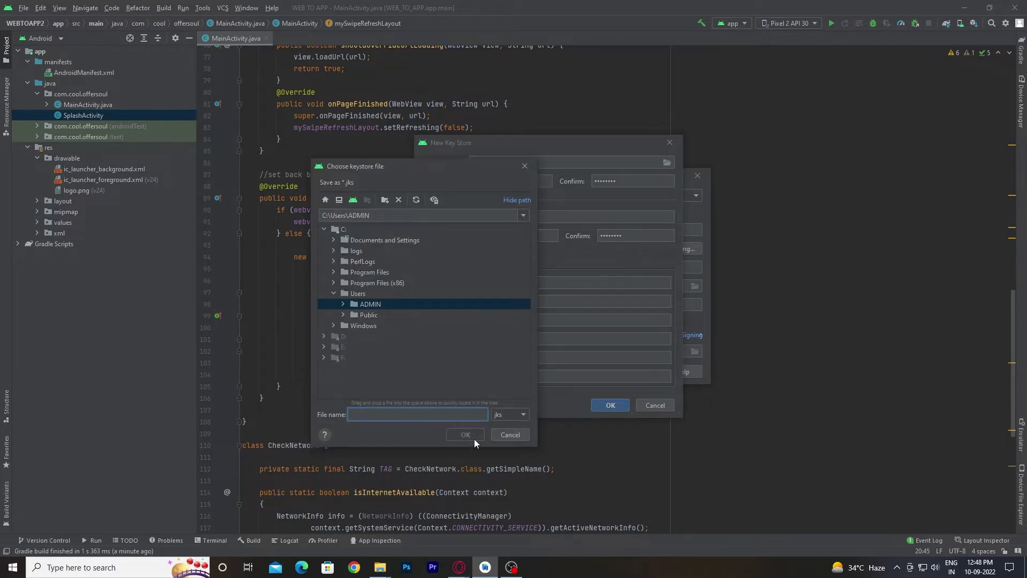
type("OFFERSOUL")
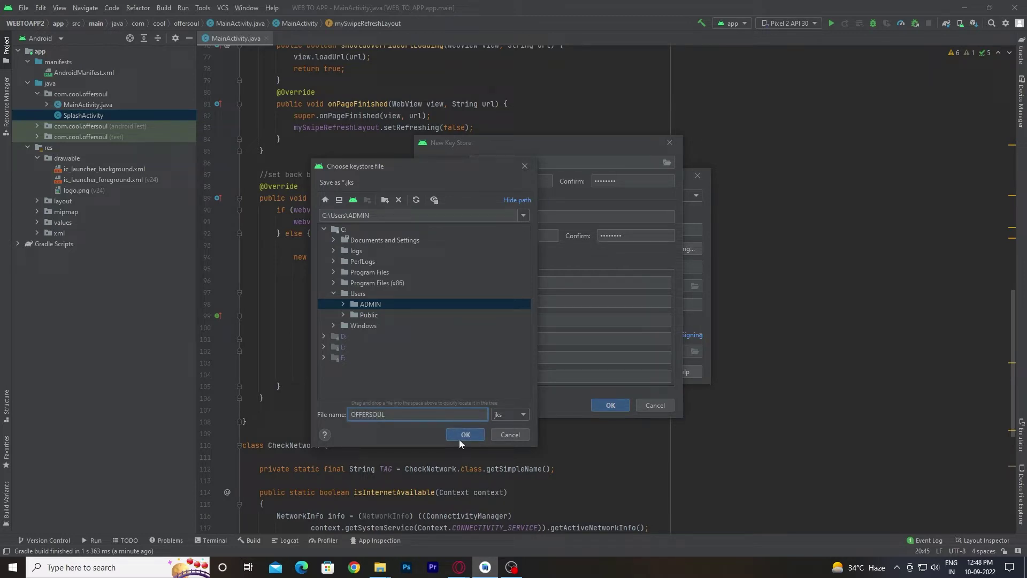
left_click(465, 435)
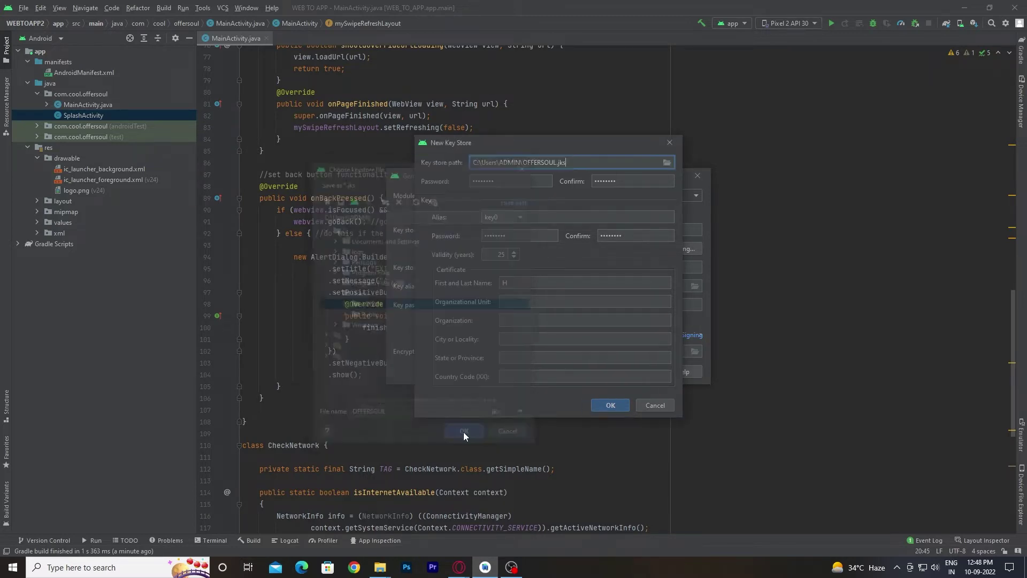
left_click(618, 408)
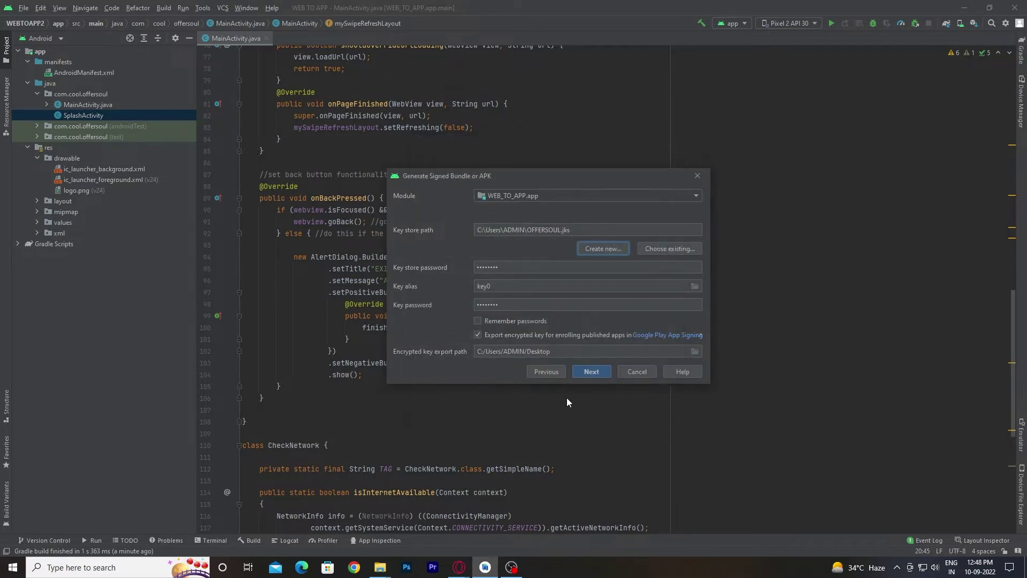
Build the signed app bundle for WEB_TO_APP.app with the release build variant.
left_click(592, 374)
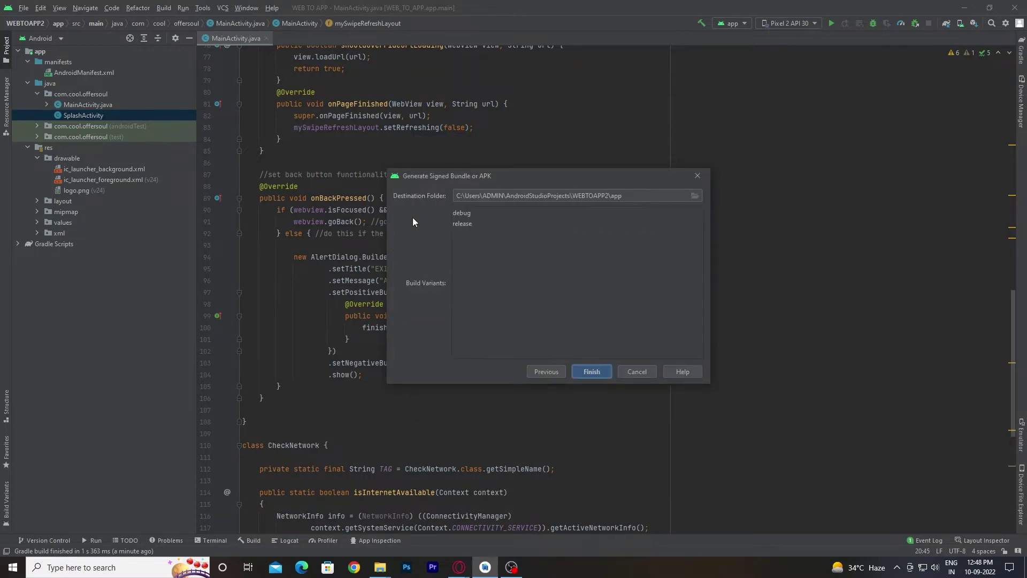
left_click(459, 225)
left_click(592, 371)
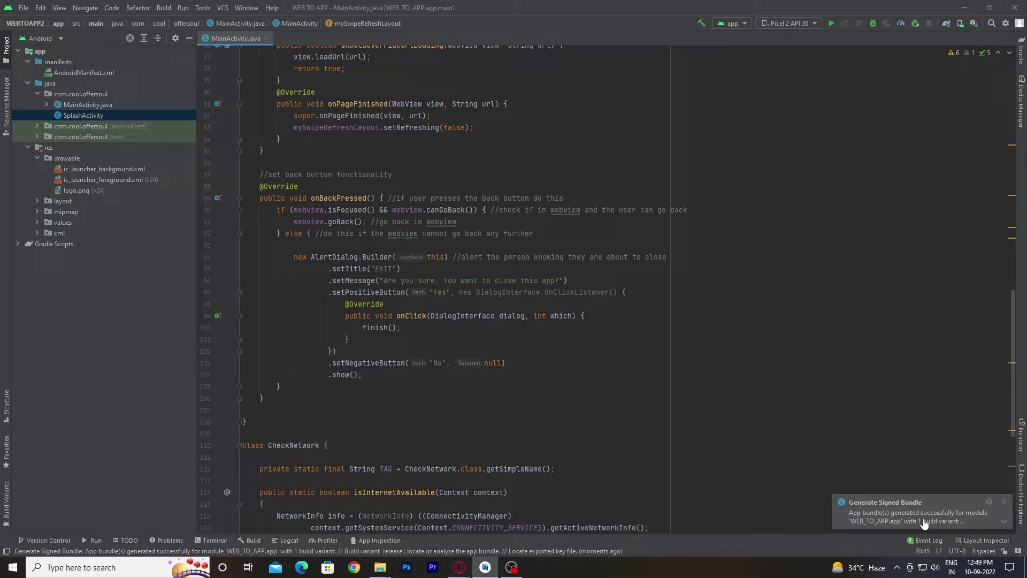
left_click(1003, 521)
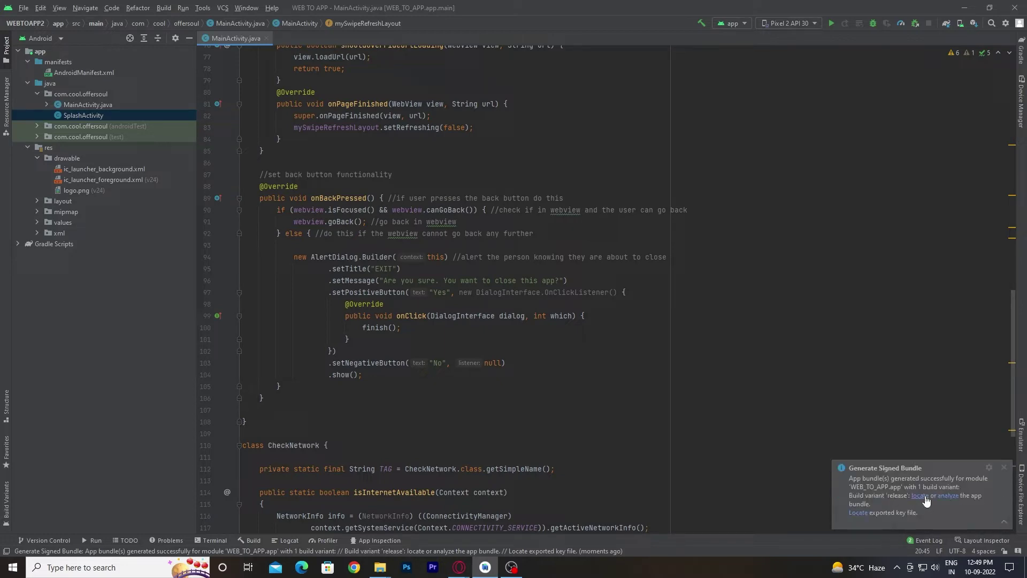
Locate app-release.aab in WEBTOAPP2\app\release, then minimize File Explorer and Android Studio.
left_click(919, 496)
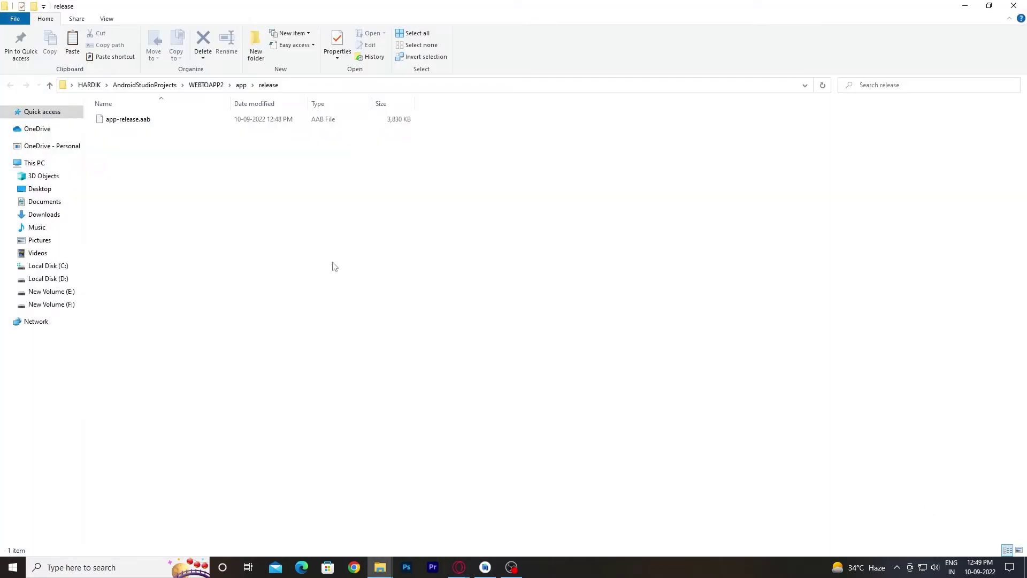
left_click(206, 123)
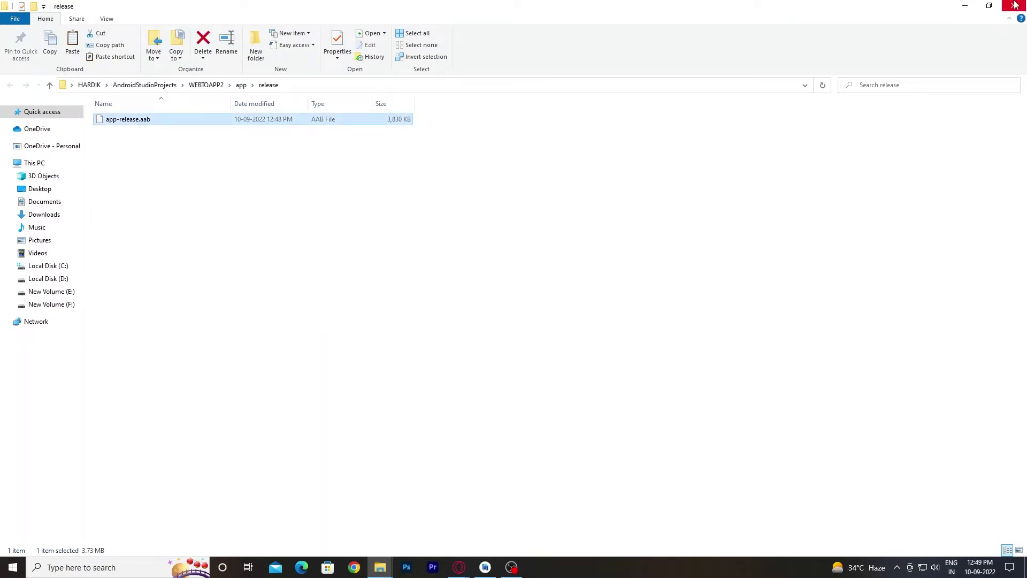
left_click(957, 10)
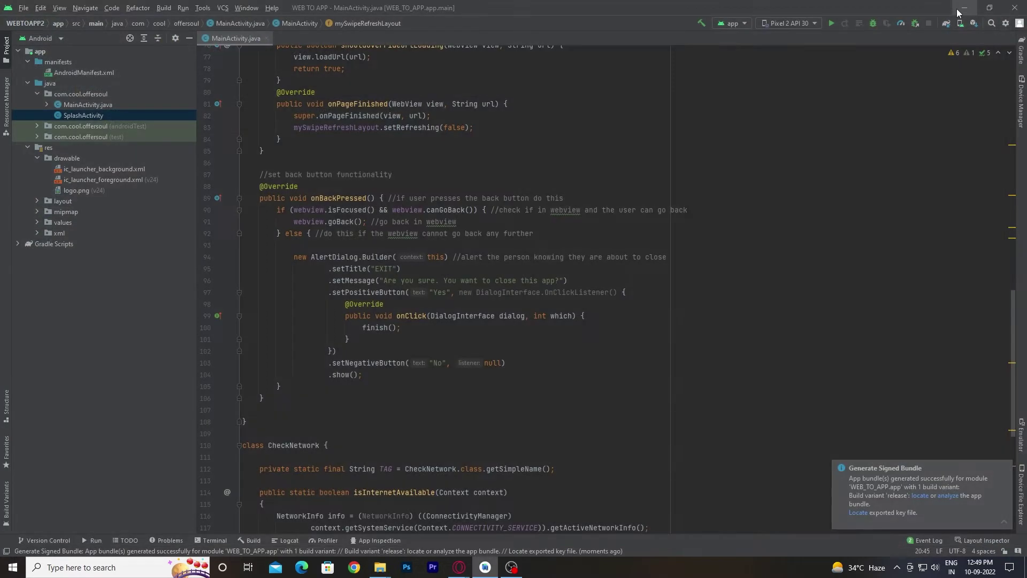
left_click(955, 13)
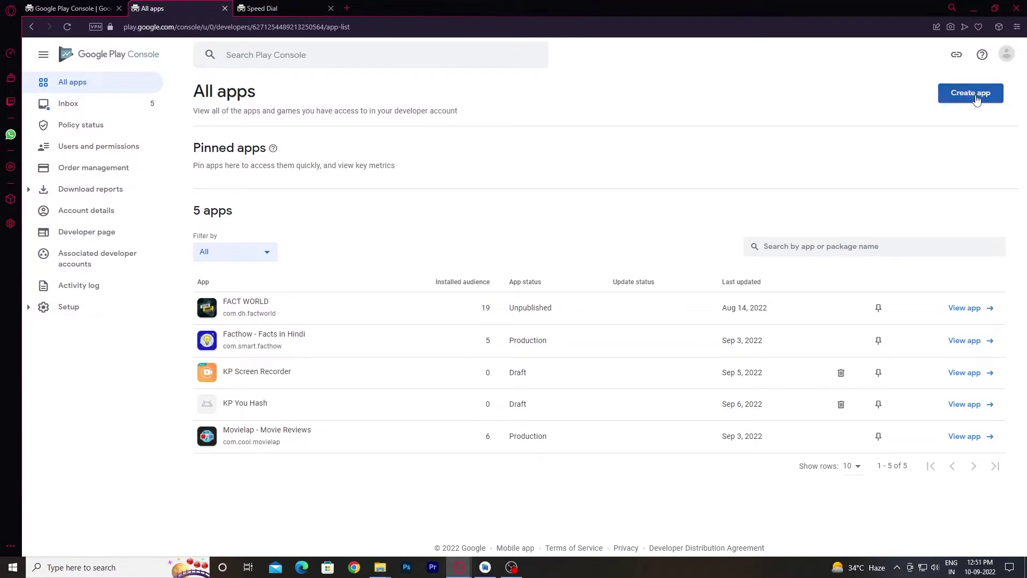
Create a free app named OFFERSOUL, accepting the Developer Program Policies declaration.
left_click(975, 100)
left_click(357, 278)
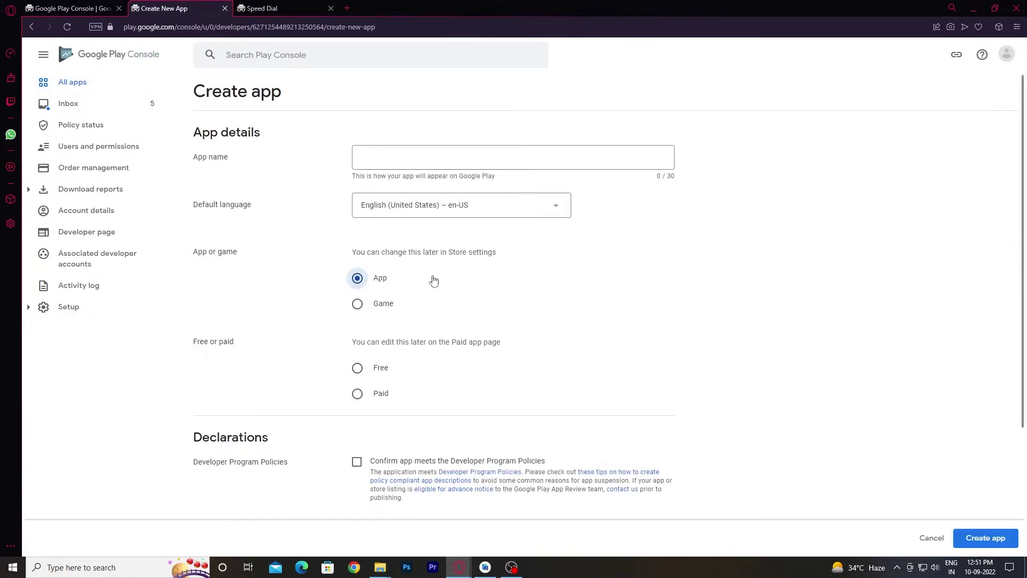
left_click(358, 368)
scroll(452, 463, "down", 4)
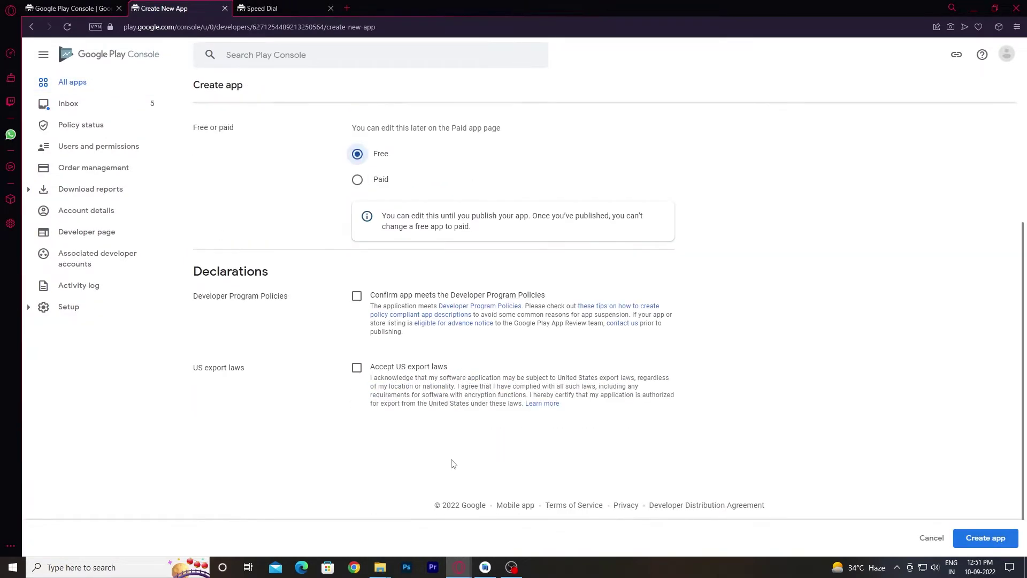
left_click(389, 334)
scroll(454, 332, "up", 4)
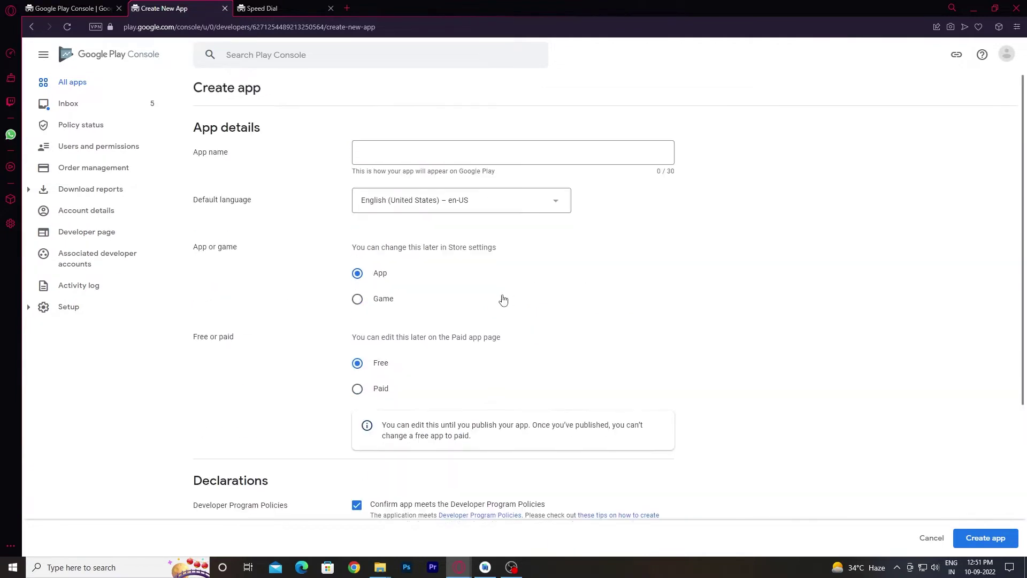
left_click(482, 156)
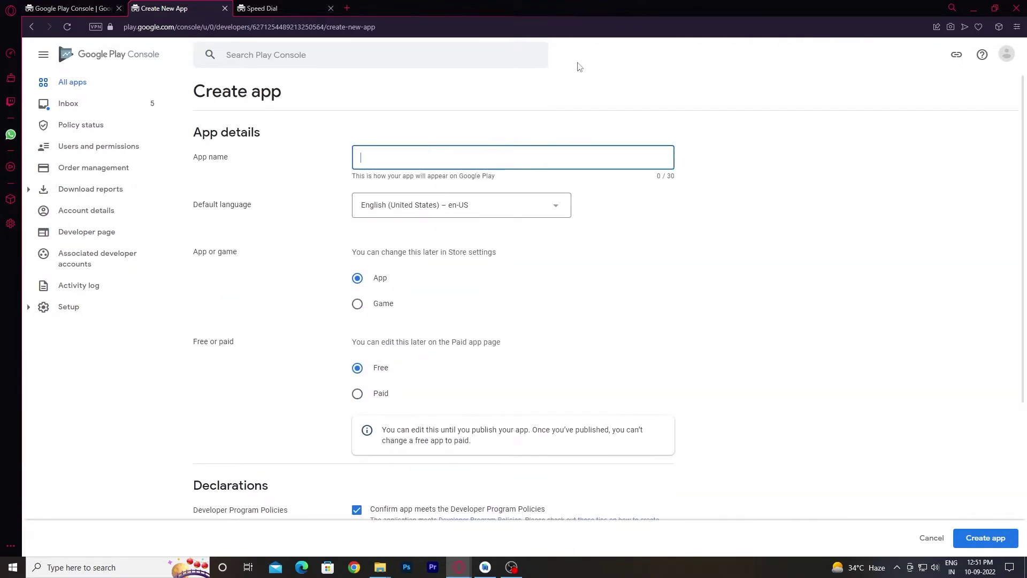
type("offersoul")
double_click(391, 160)
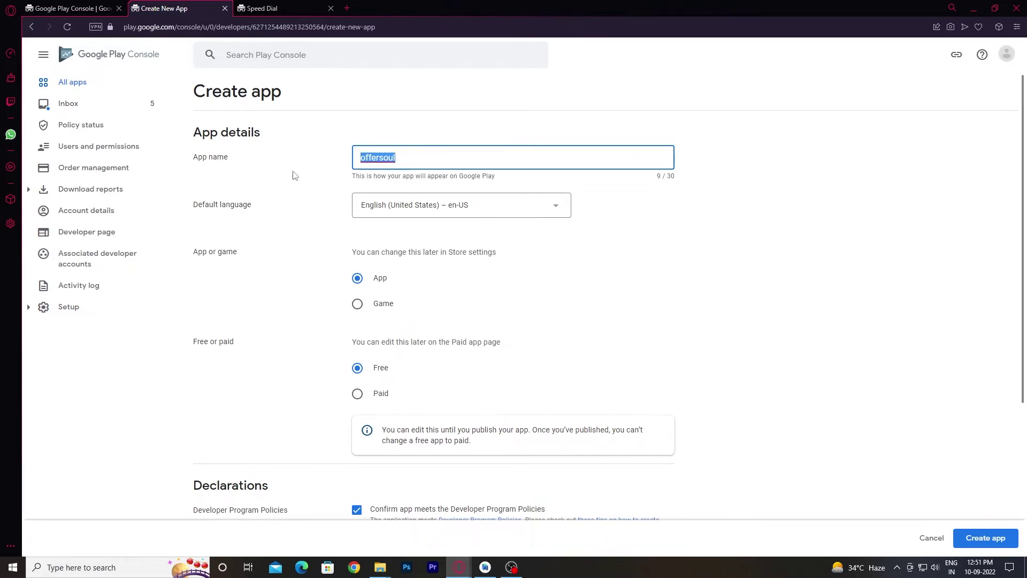
type("OFFERSOUL")
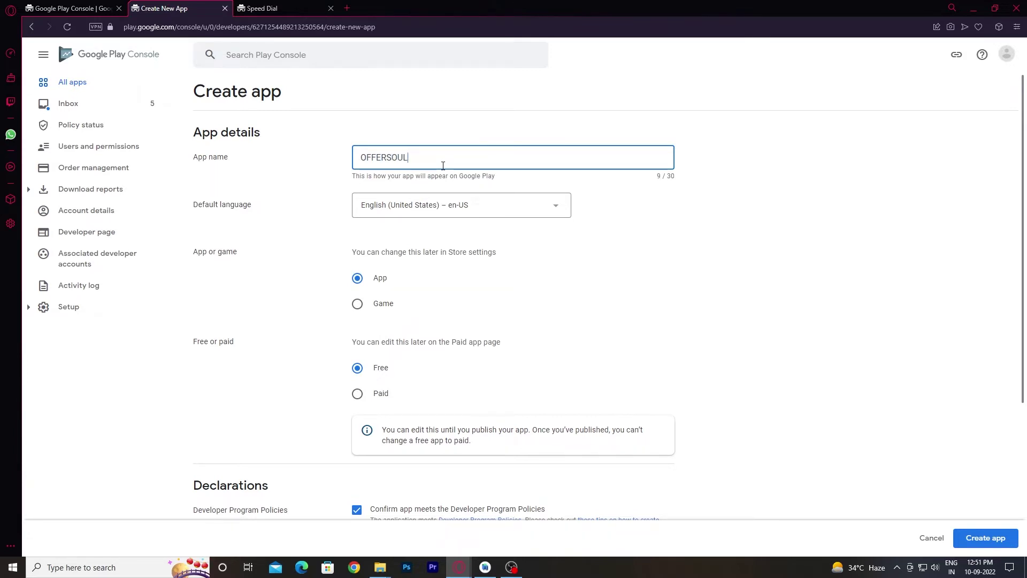
left_click(1001, 539)
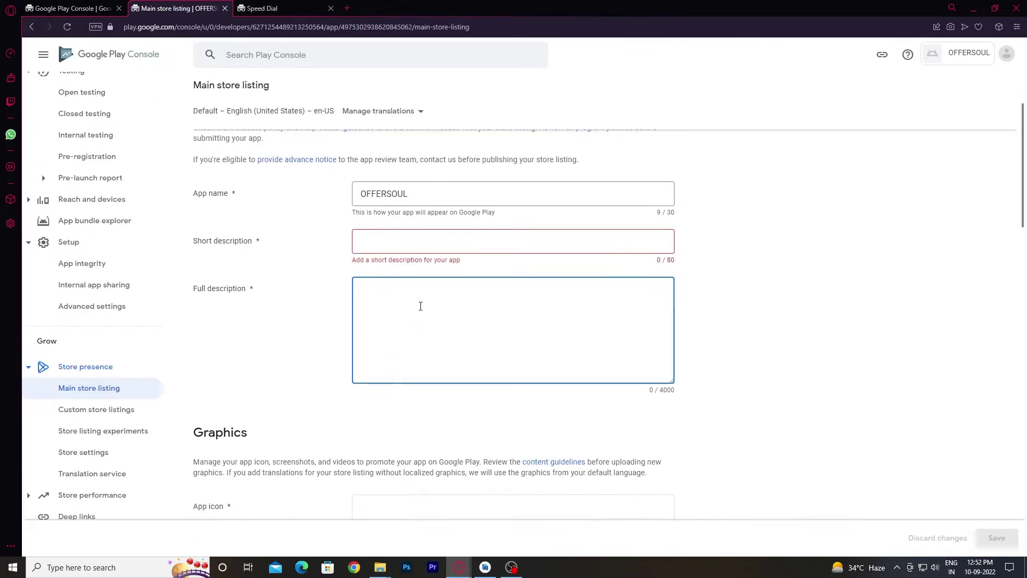
Paste the full description, prefix it with 'Offersoul', and remove the Flipkart, Amazon, Paytm list.
type("is young & passionate shopaholics that aims to bring thebest bargains from E-commerce marketplaces such as Flipkart, Amazon, Paytm and many others to shopper's community")
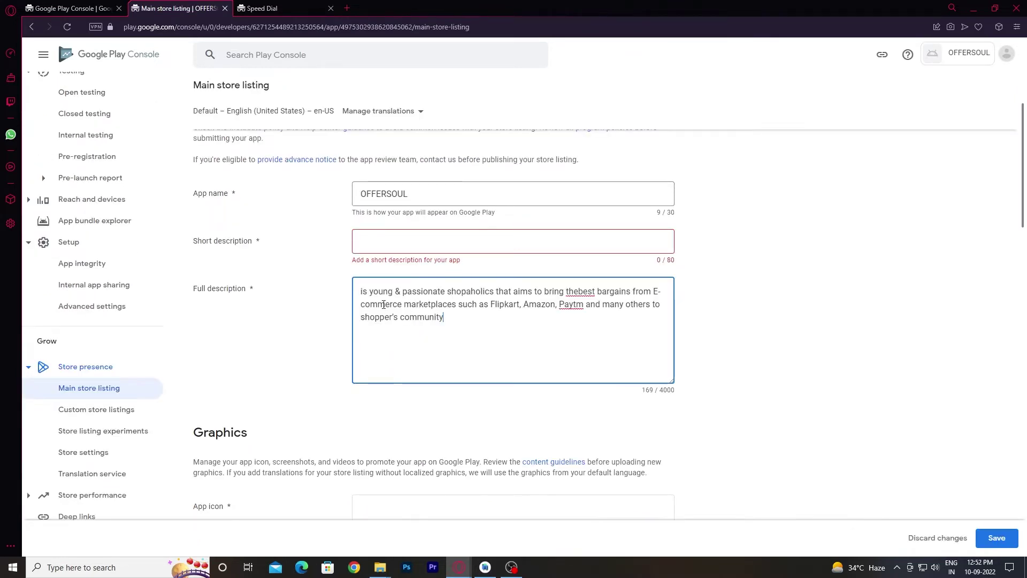
type("O")
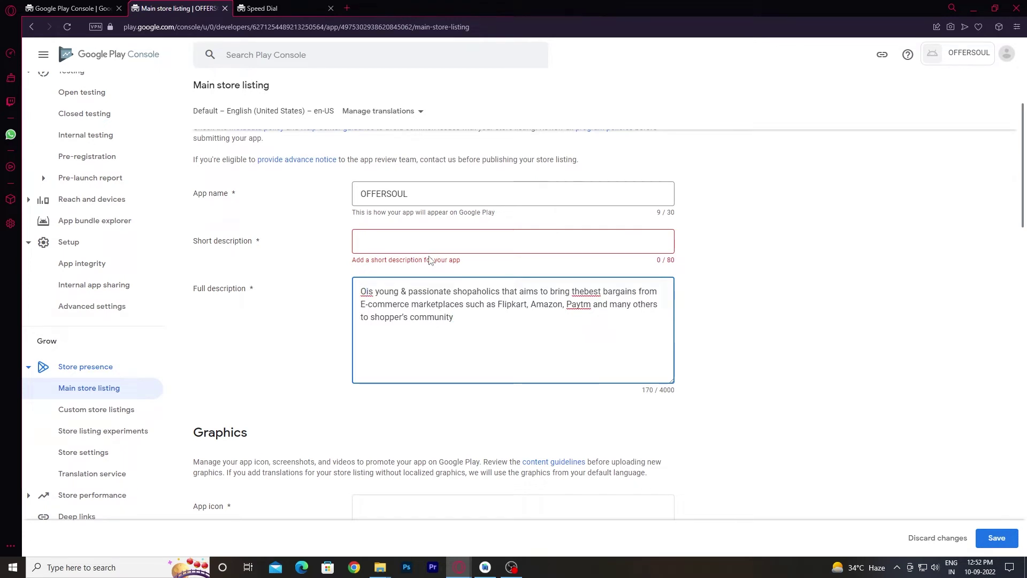
type("fferso")
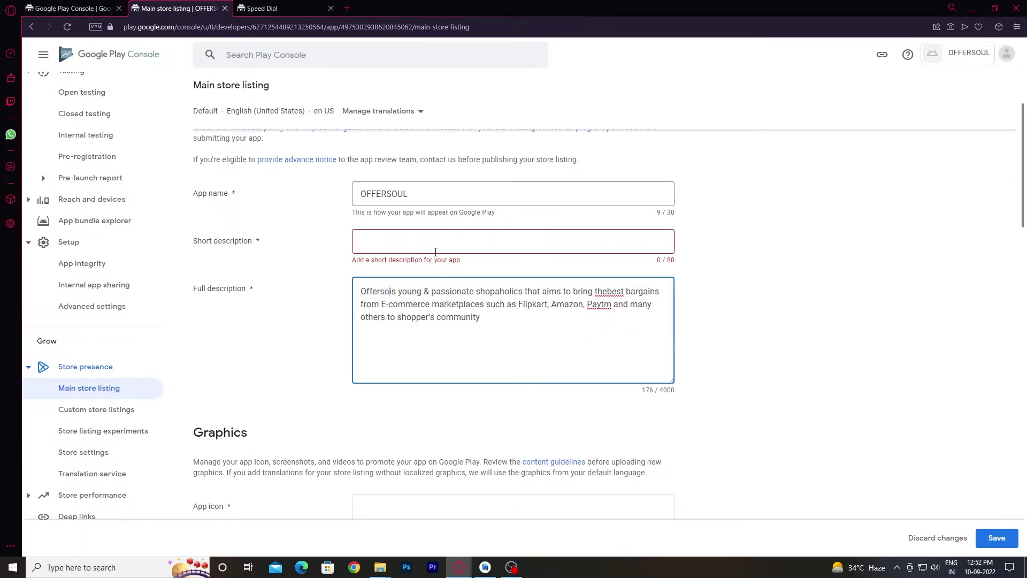
type("ul")
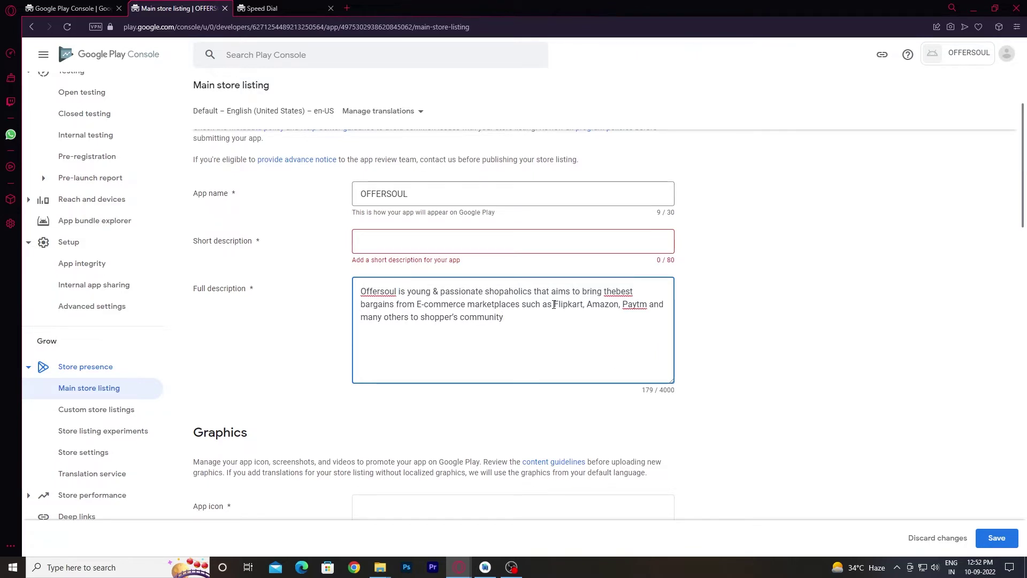
left_click_drag(553, 304, 648, 309)
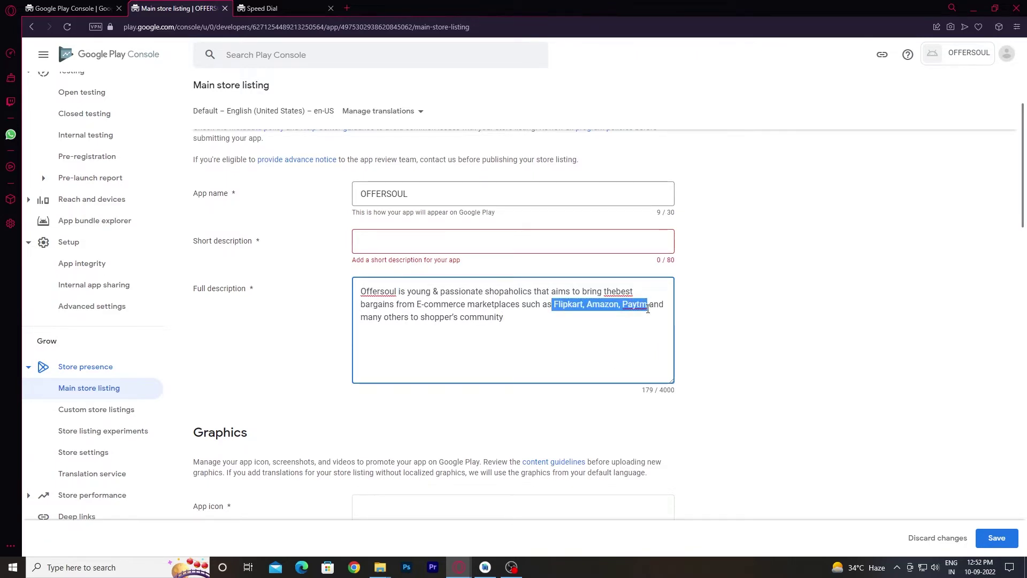
key("BackSpace")
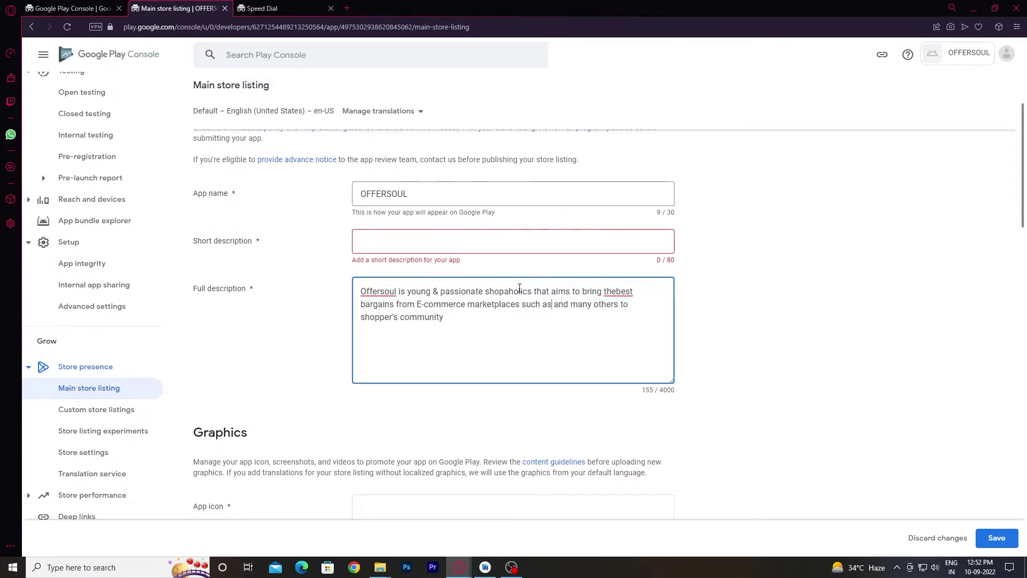
Enter OFFERSOUL as the short description.
left_click(427, 248)
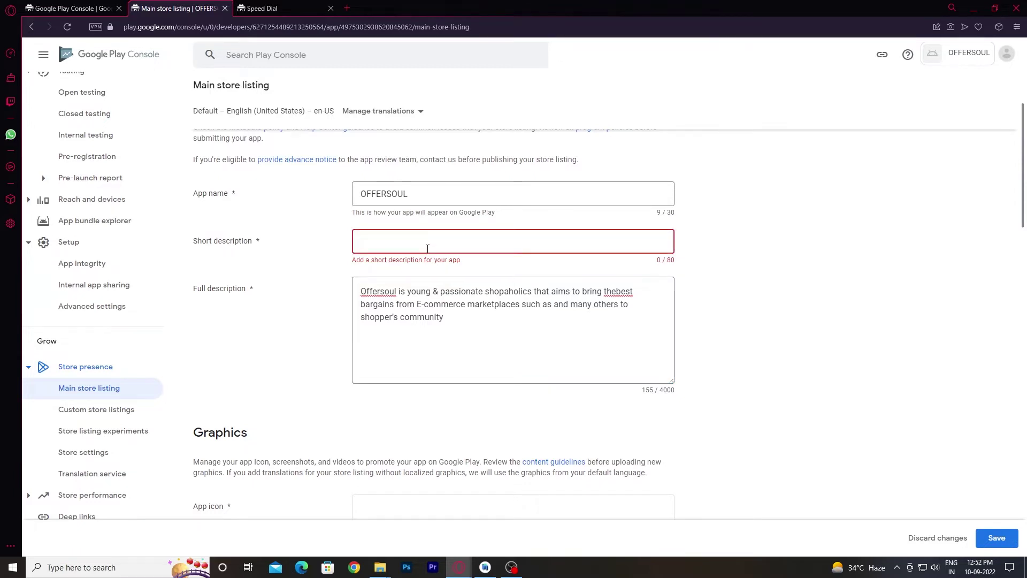
type("o")
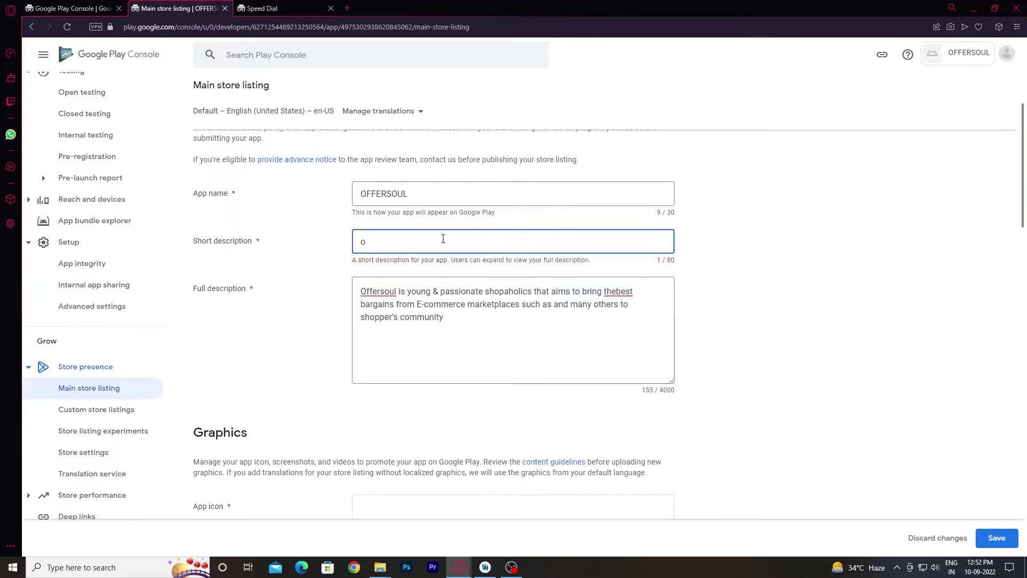
key("BackSpace")
type("OFFERSOUL")
scroll(426, 332, "down", 3)
scroll(410, 373, "up", 2)
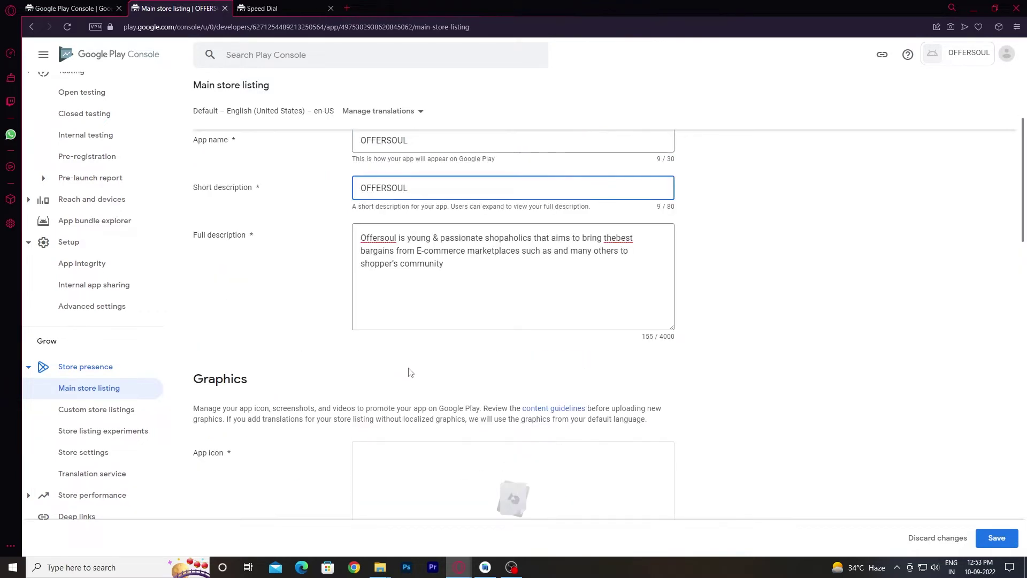
scroll(525, 390, "down", 6)
scroll(501, 368, "up", 2)
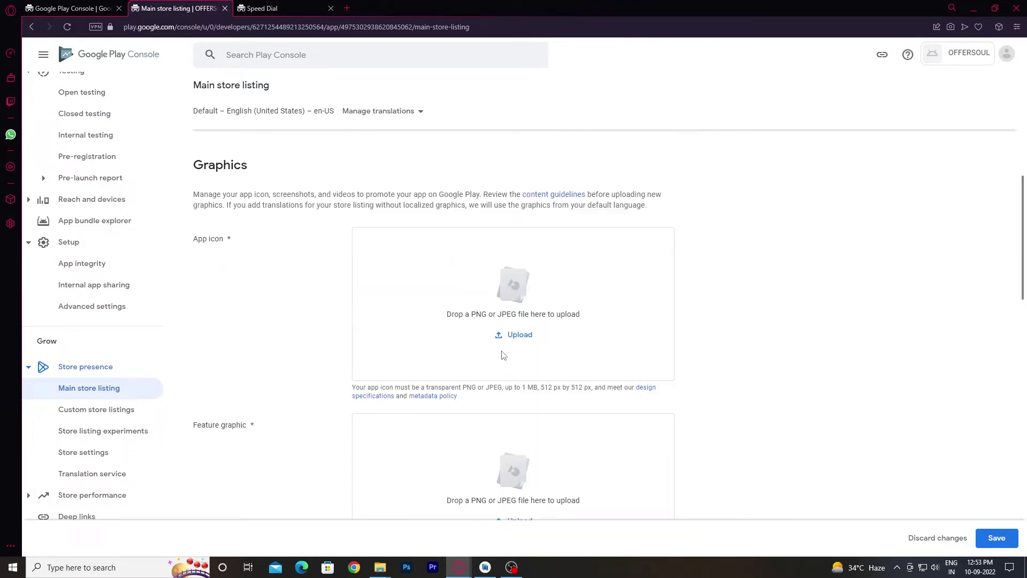
Upload icon.png from D:\SOWTWARE\MOVIE LAP as the app icon.
left_click(519, 334)
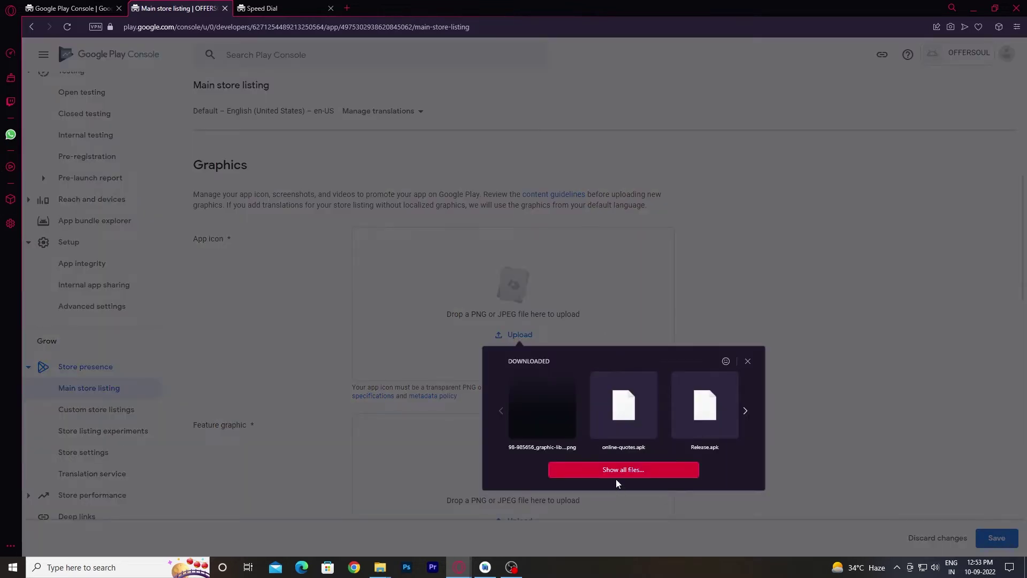
left_click(614, 470)
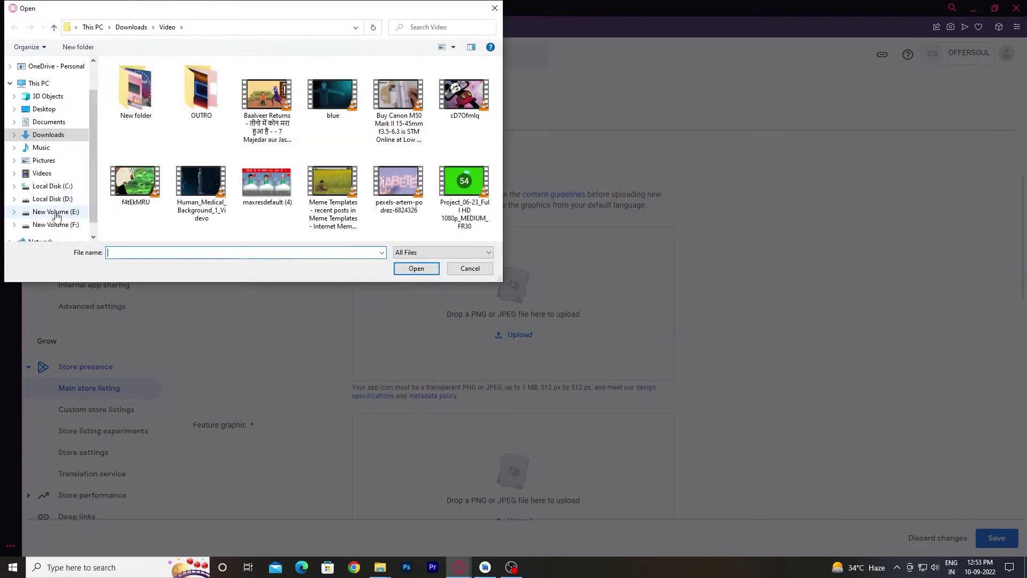
left_click(56, 212)
left_click(52, 199)
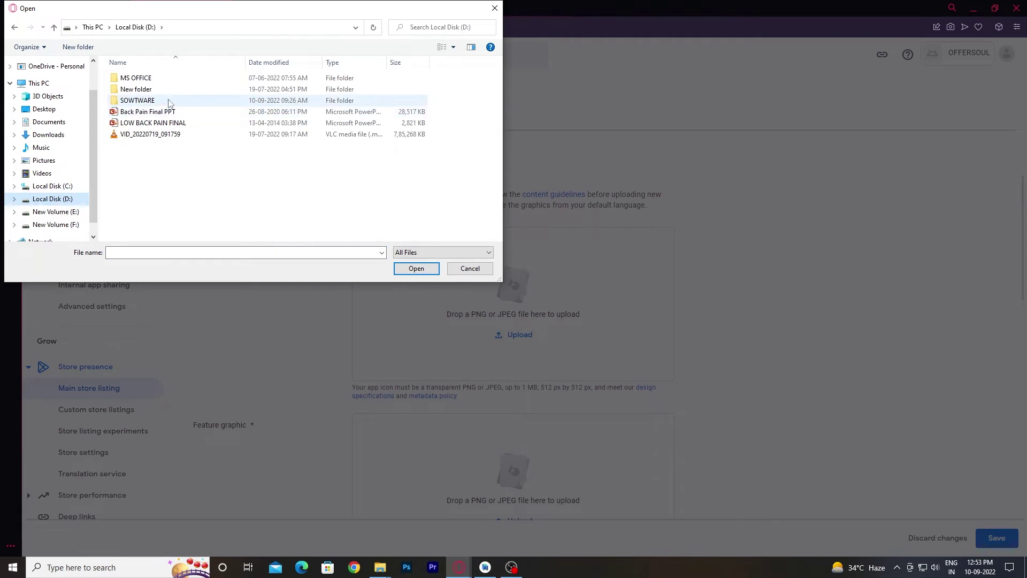
double_click(169, 102)
double_click(149, 103)
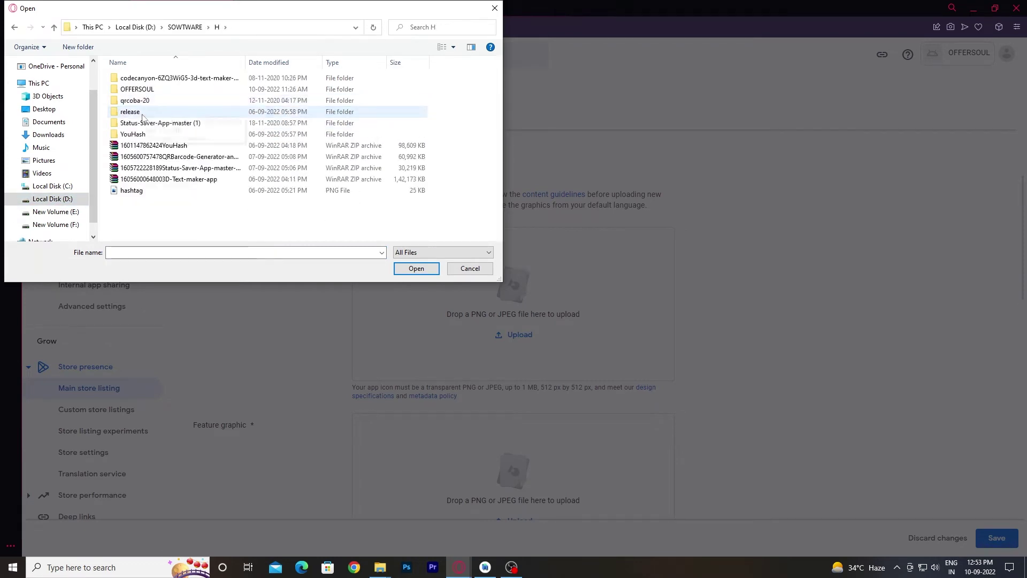
left_click(133, 81)
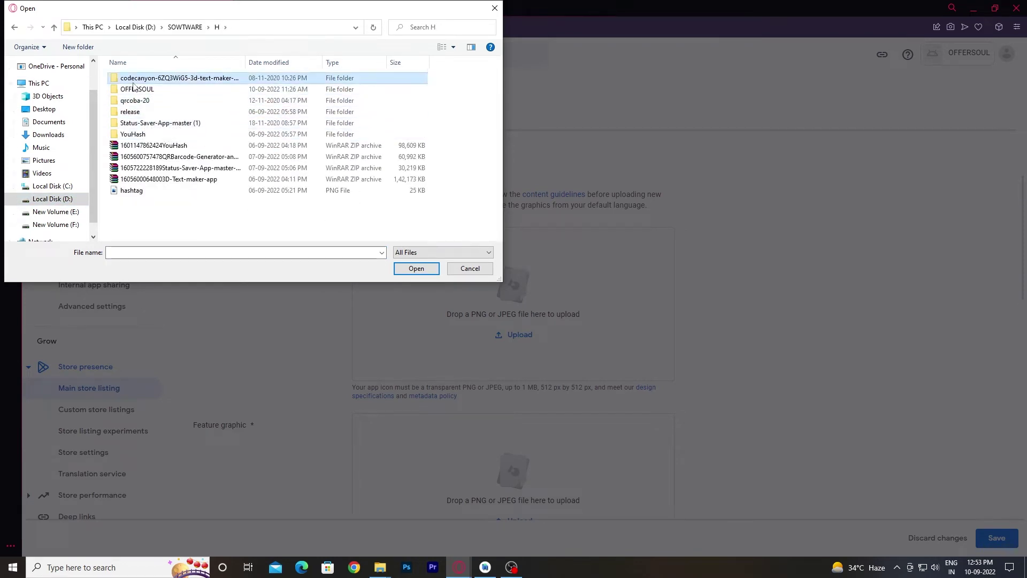
double_click(135, 88)
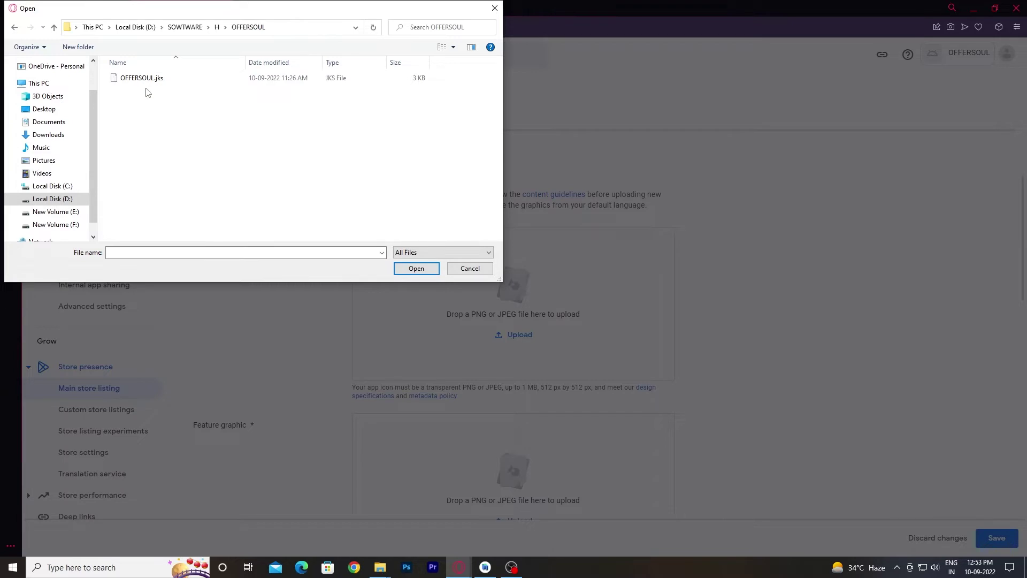
left_click(15, 27)
left_click(131, 190)
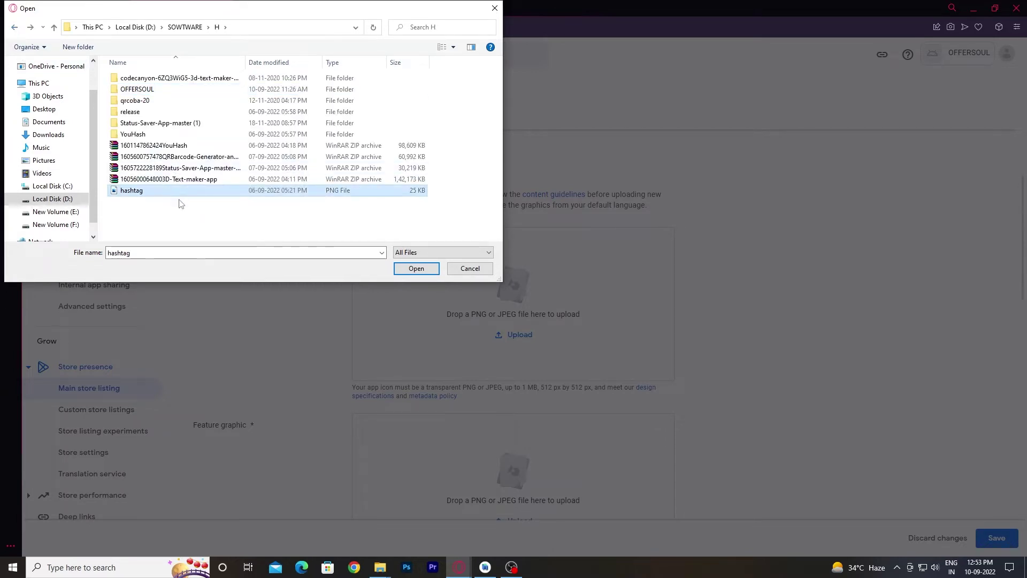
left_click(14, 27)
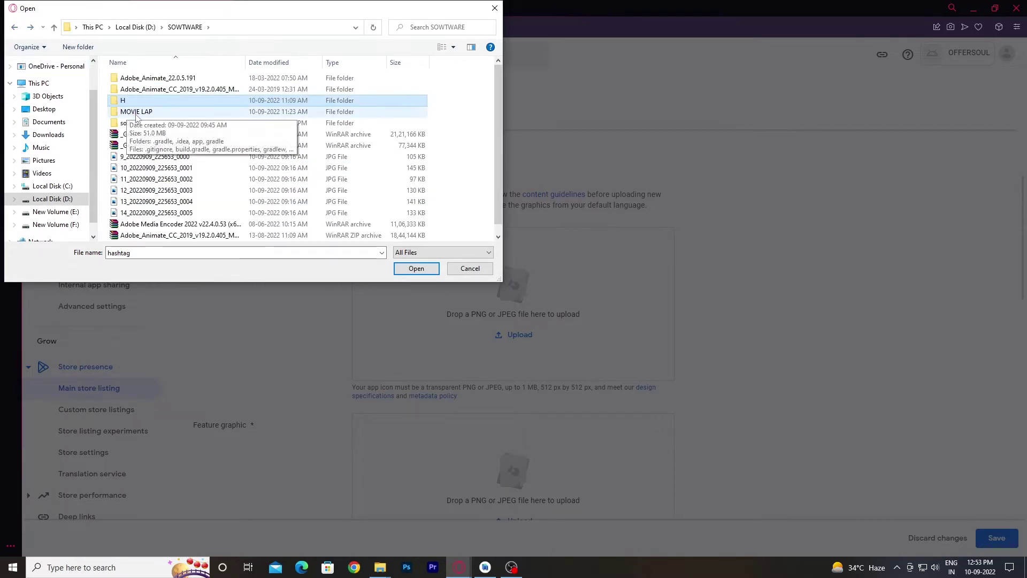
double_click(134, 111)
left_click(127, 179)
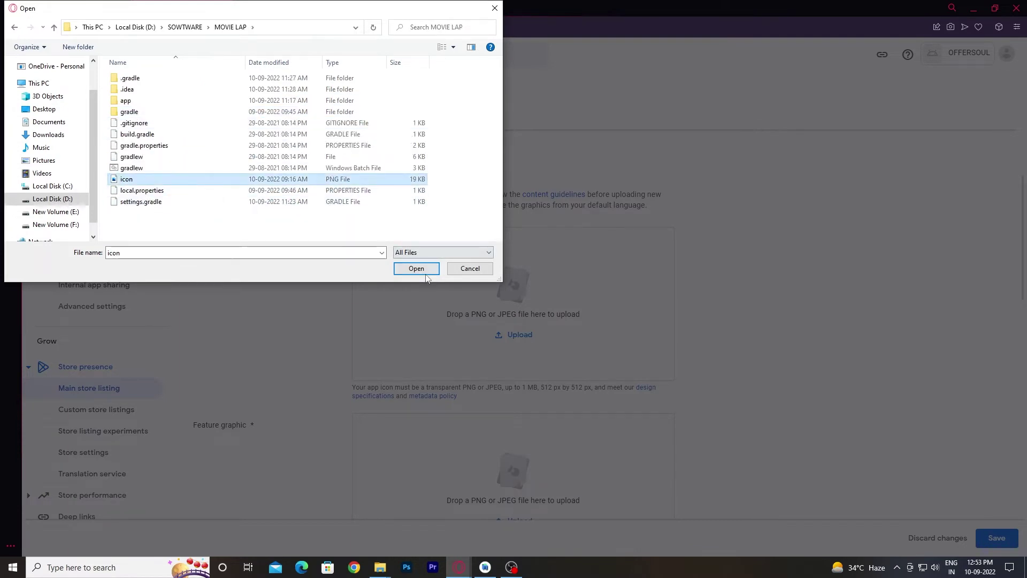
left_click(416, 268)
Start adding phone screenshots, browsing all files for the images.
scroll(526, 388, "down", 3)
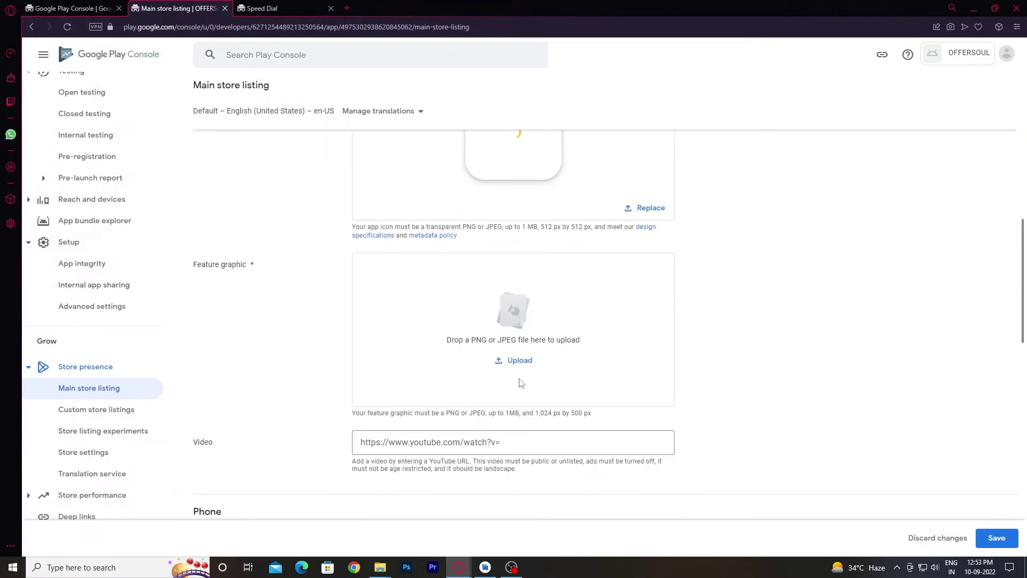
scroll(252, 321, "down", 4)
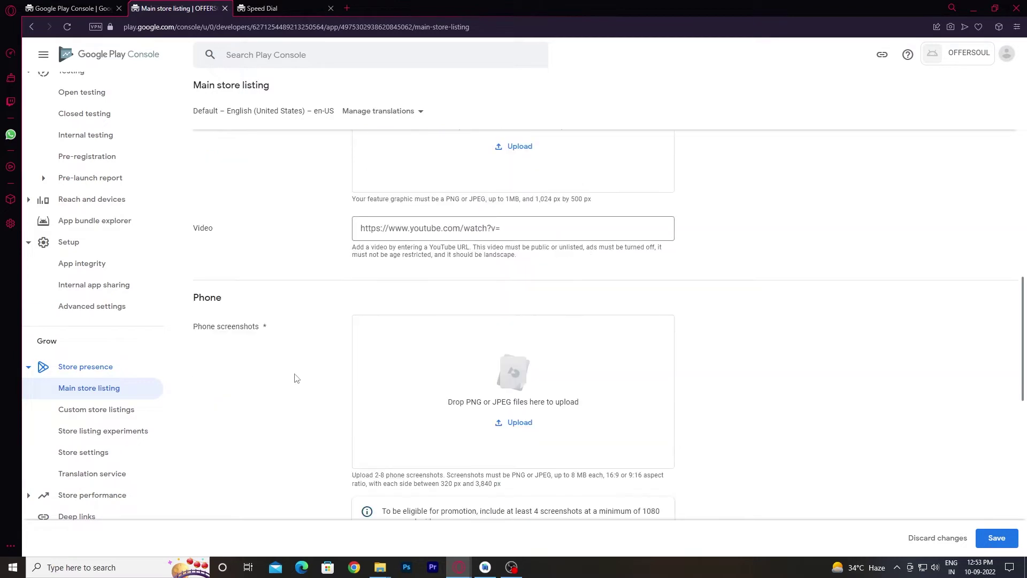
left_click(538, 423)
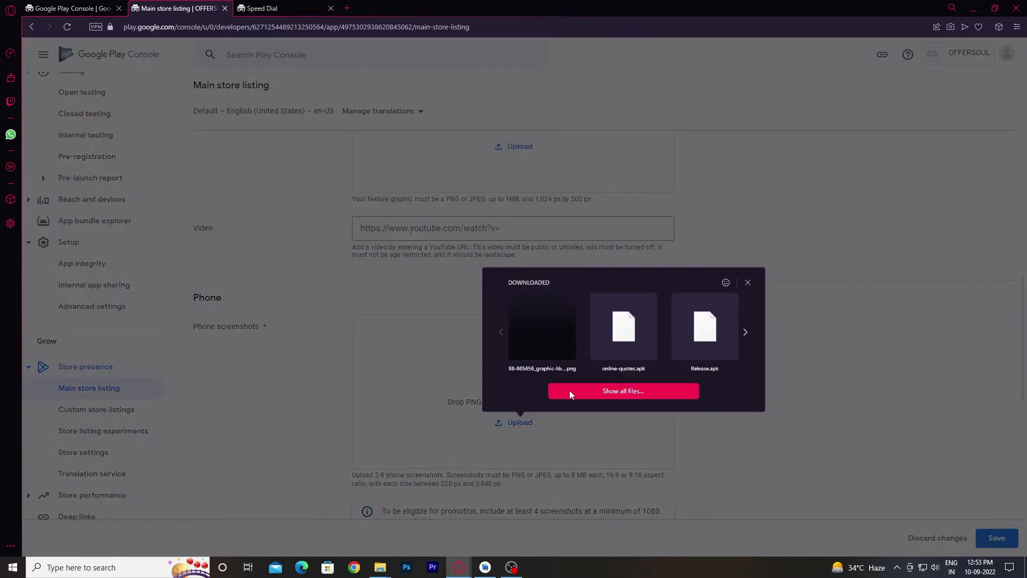
left_click(569, 390)
Browse the file picker to the SOWTWARE folder on Local Disk (D:).
left_click(48, 135)
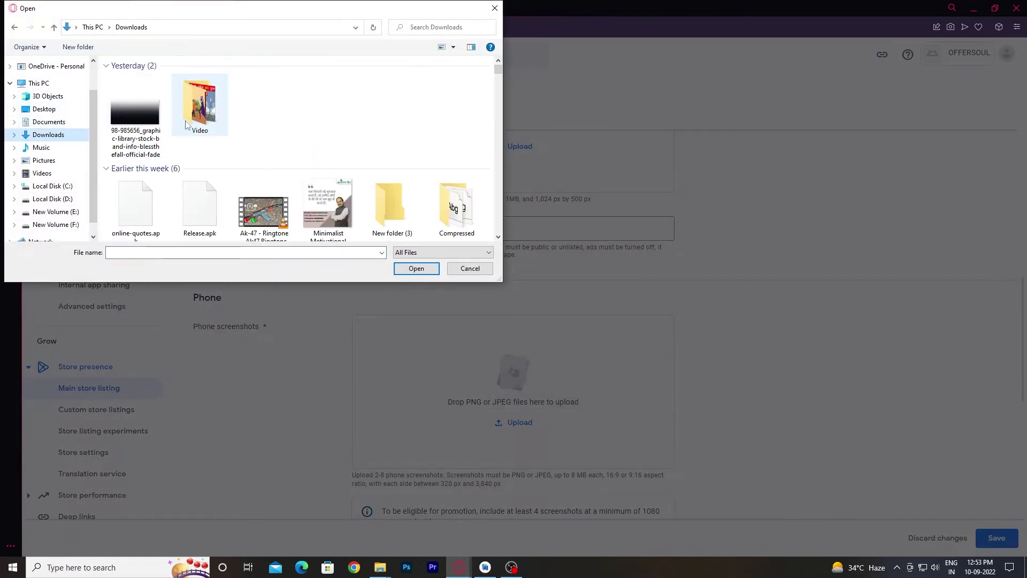
left_click(208, 122)
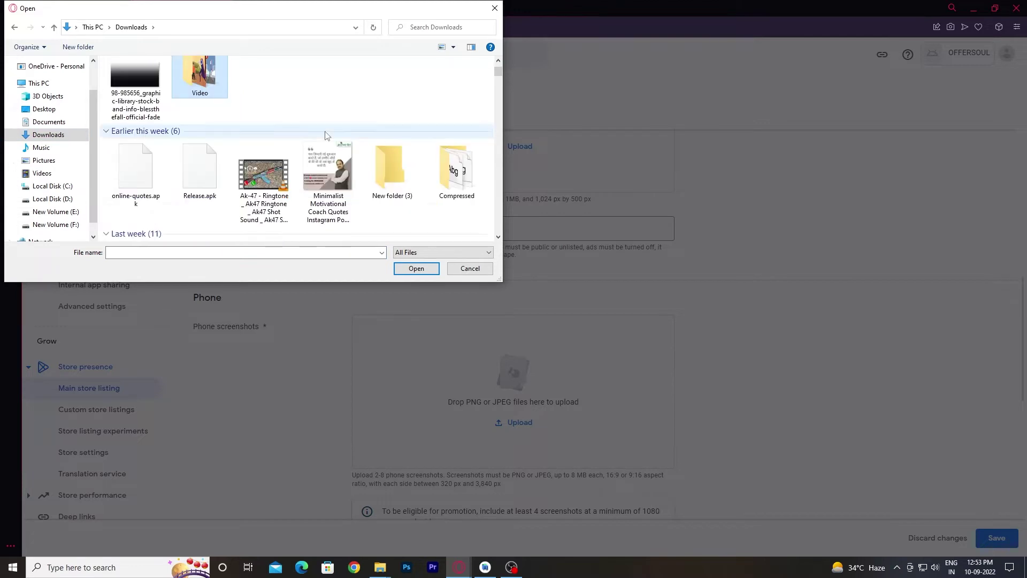
scroll(332, 135, "down", 1)
scroll(334, 130, "up", 1)
scroll(353, 129, "down", 5)
scroll(354, 127, "down", 3)
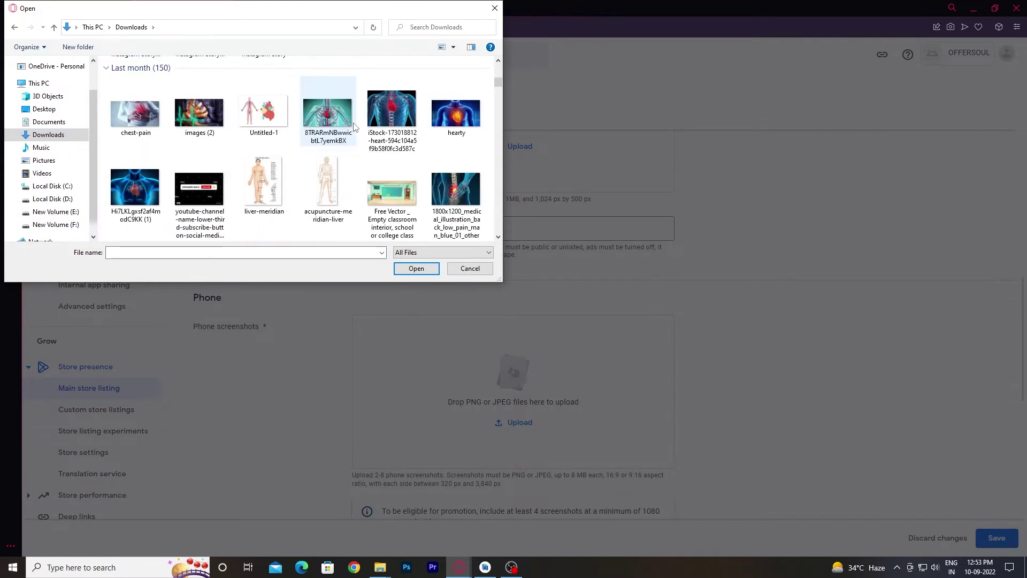
scroll(355, 127, "up", 10)
left_click(54, 211)
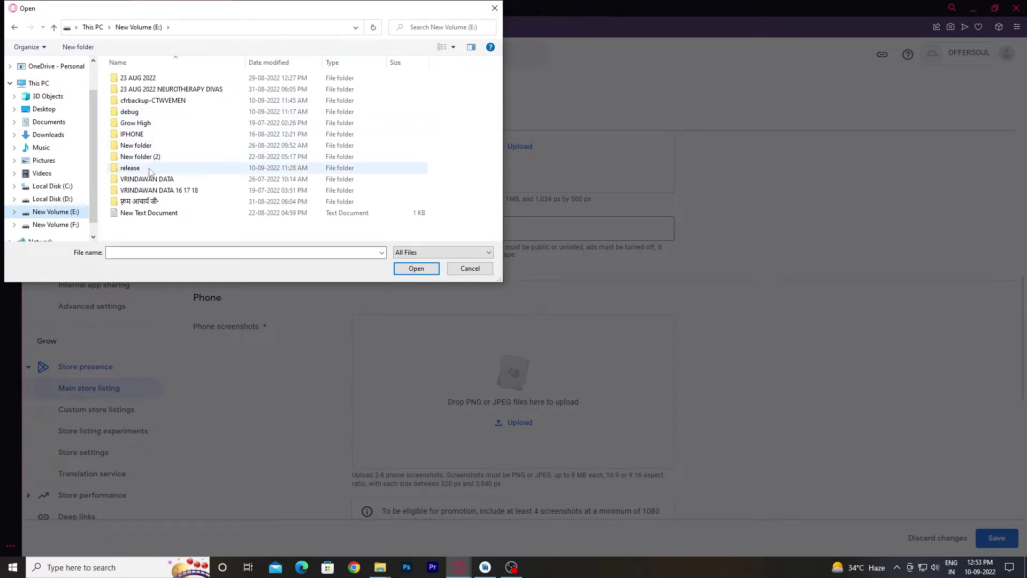
left_click(53, 198)
double_click(151, 101)
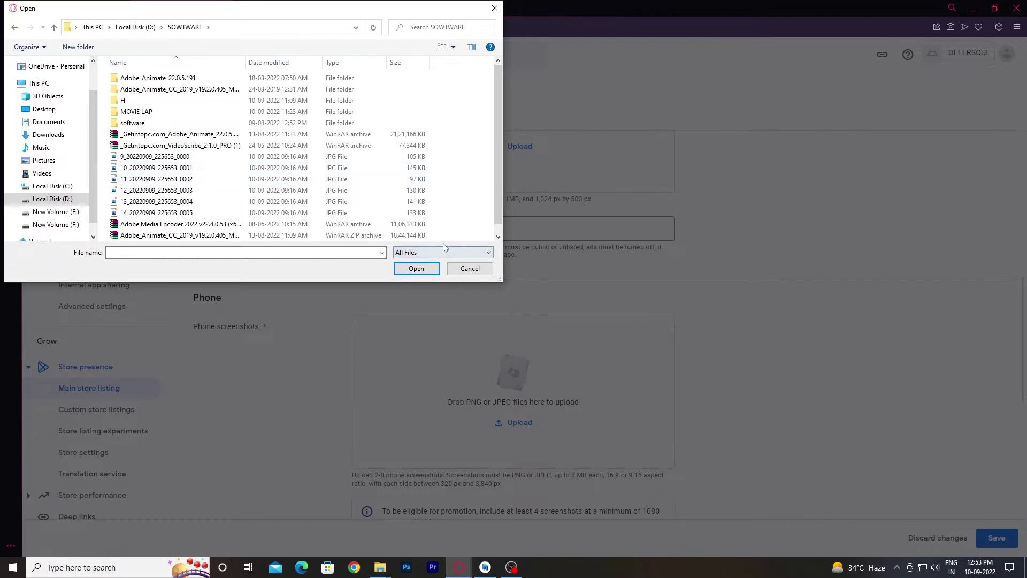
Show large icons, select promo images 9 through 14, and upload them as screenshots.
left_click(453, 47)
left_click(495, 31)
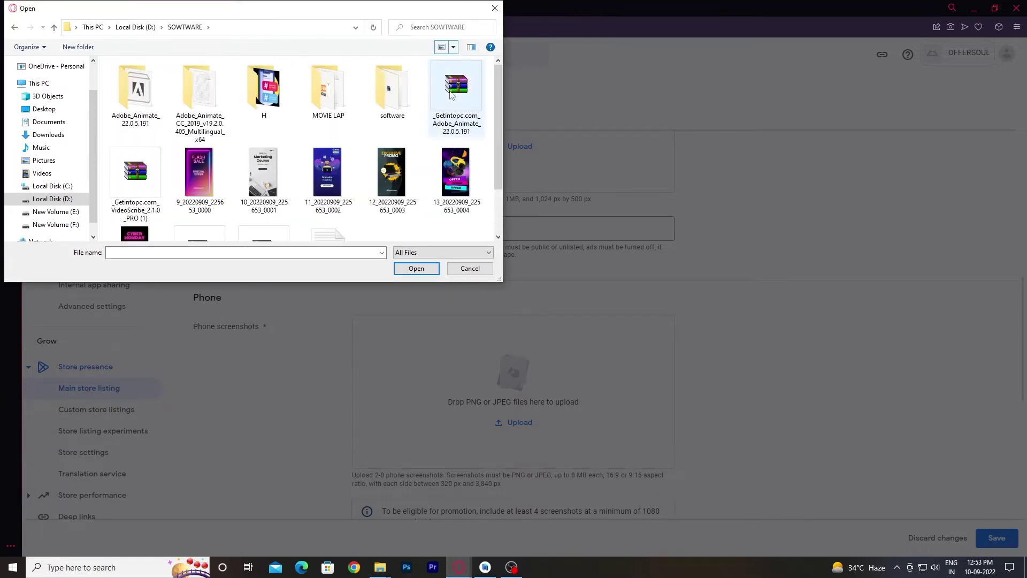
left_click(203, 179)
key("shift+Right")
key("shift+Right")
key("shift+Right")
key("shift+Right")
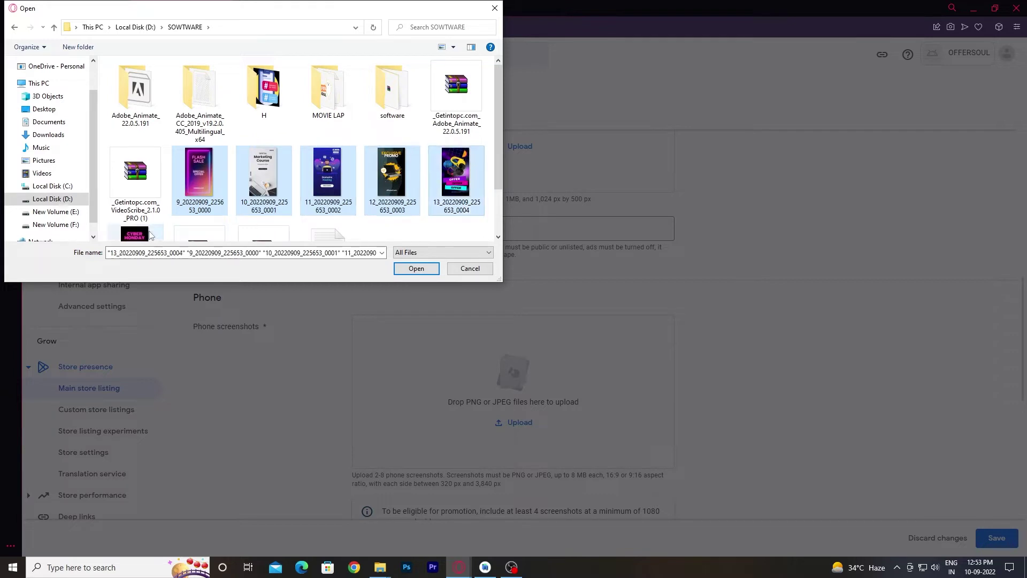
key("shift+Right")
left_click(417, 268)
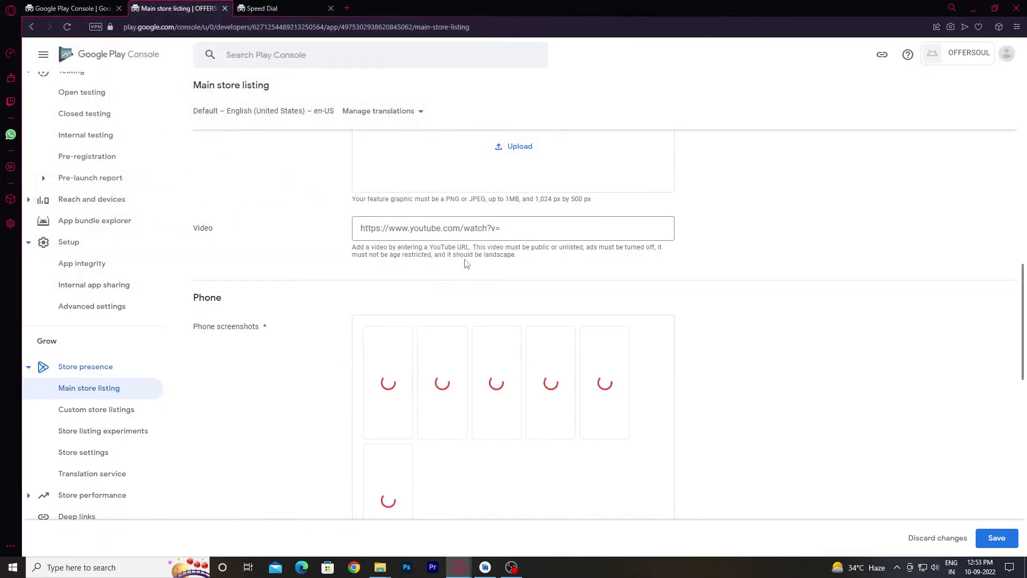
Review the listing and select the Feature graphic label text.
scroll(871, 444, "down", 4)
scroll(883, 432, "down", 8)
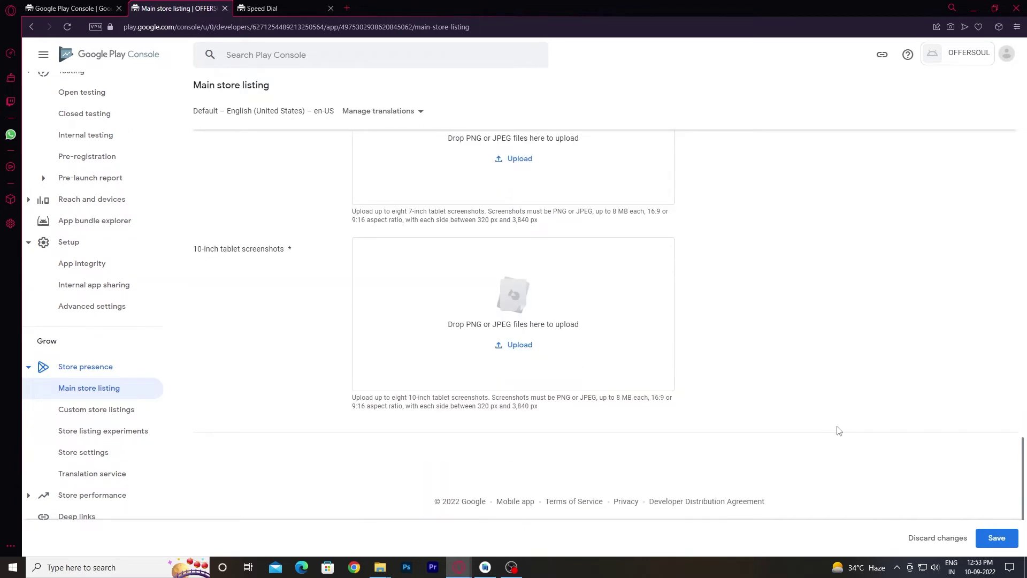
scroll(839, 430, "up", 10)
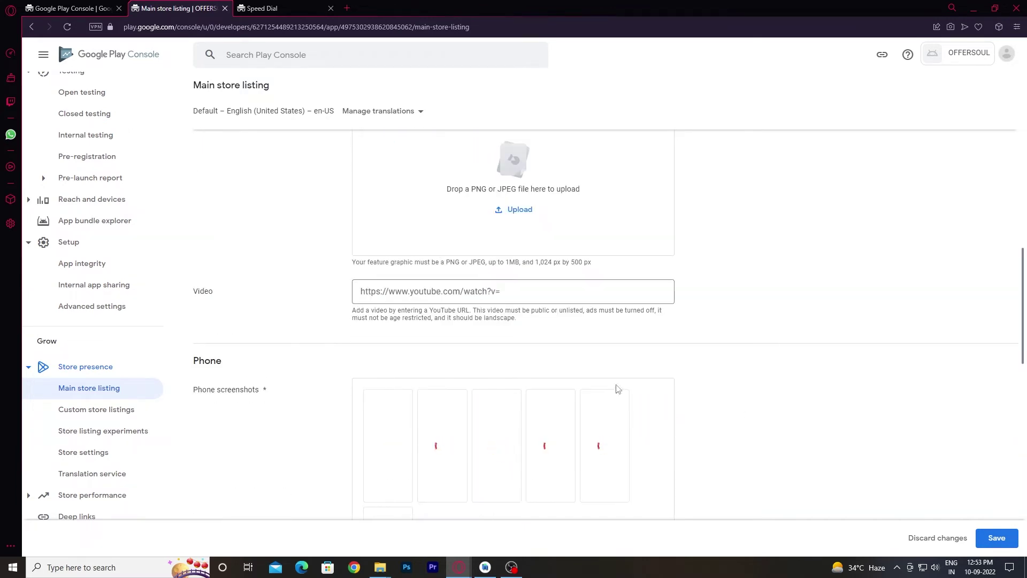
left_click(467, 292)
scroll(467, 294, "up", 2)
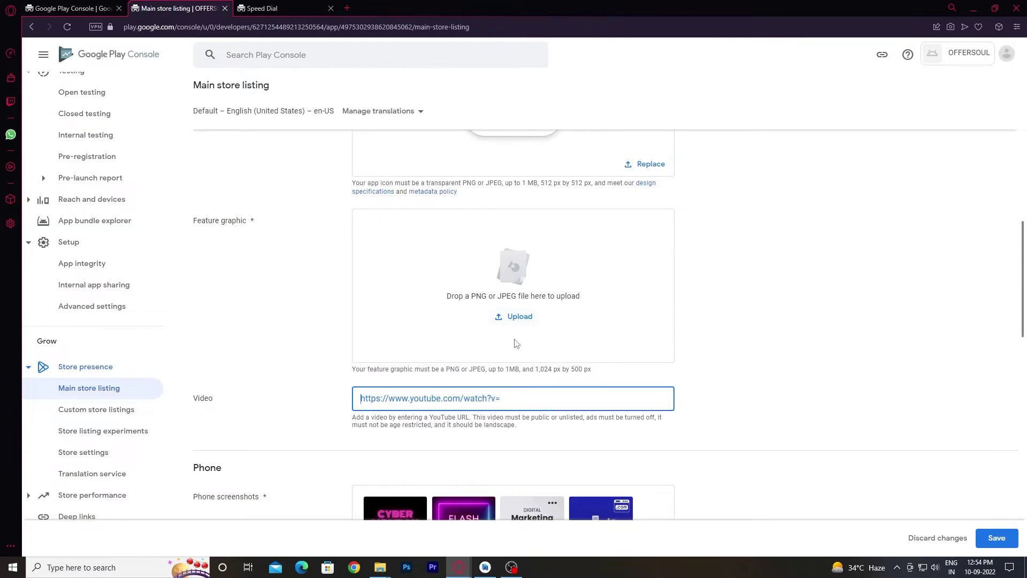
triple_click(244, 220)
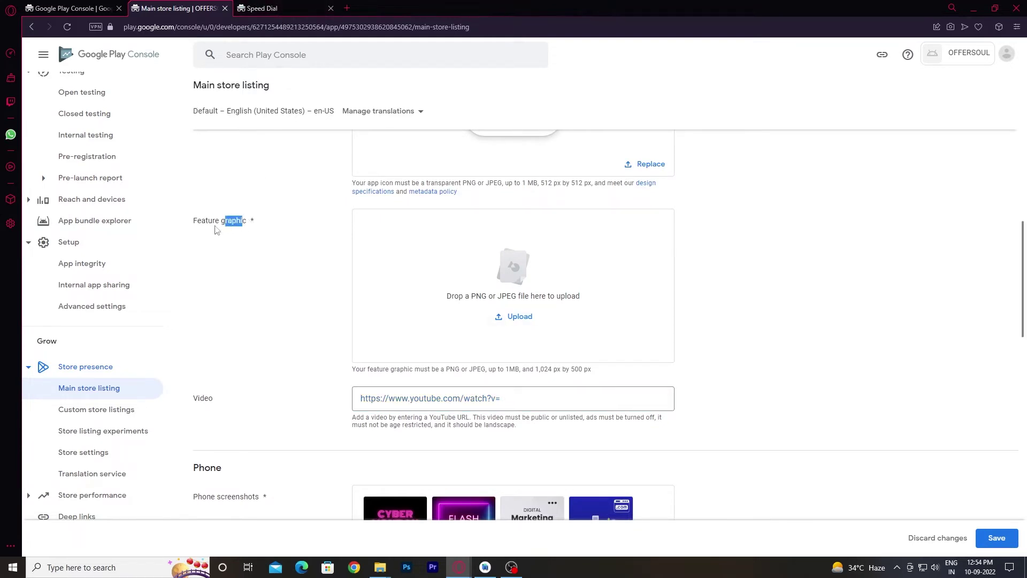
left_click(245, 226)
Open Norio's Online Graphic Generator from a 'feature graphic generator' search and toggle its background off and on.
triple_click(245, 222)
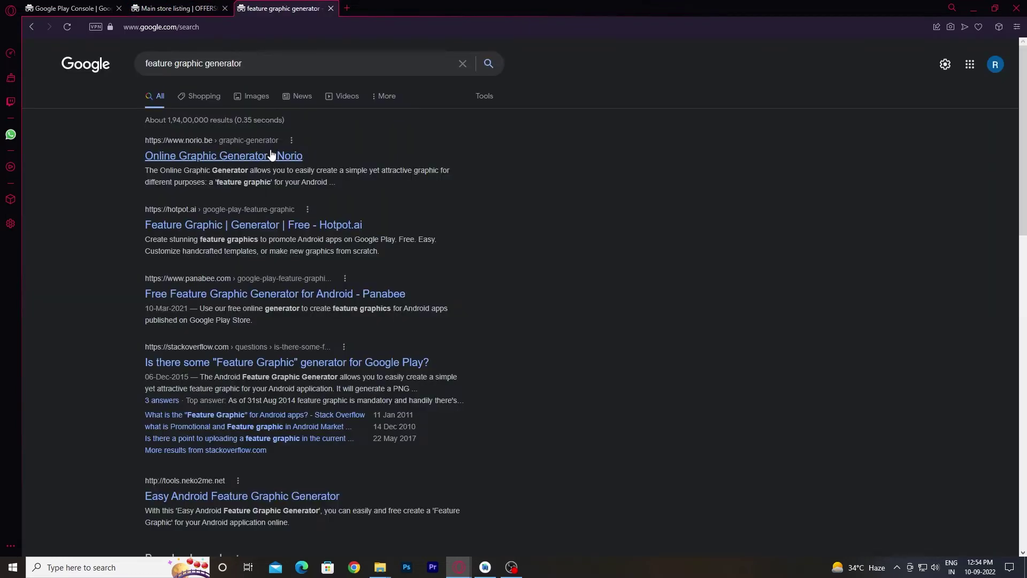
left_click(272, 155)
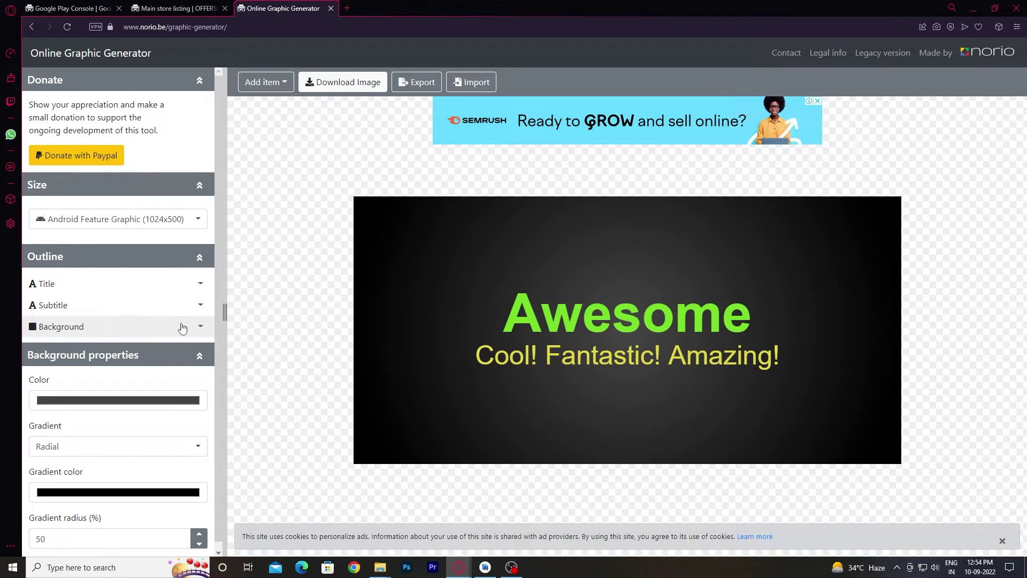
left_click(199, 326)
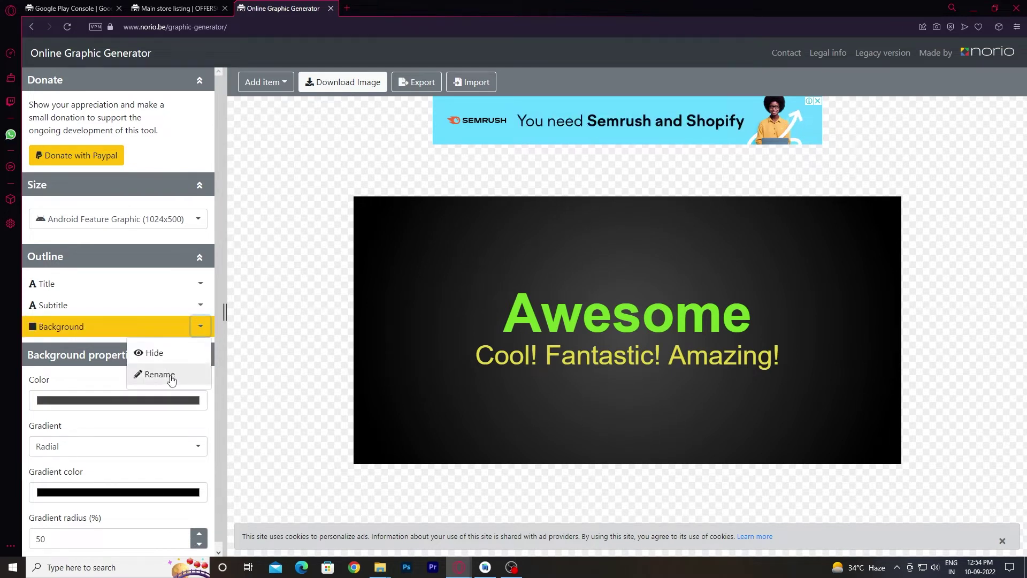
left_click(156, 354)
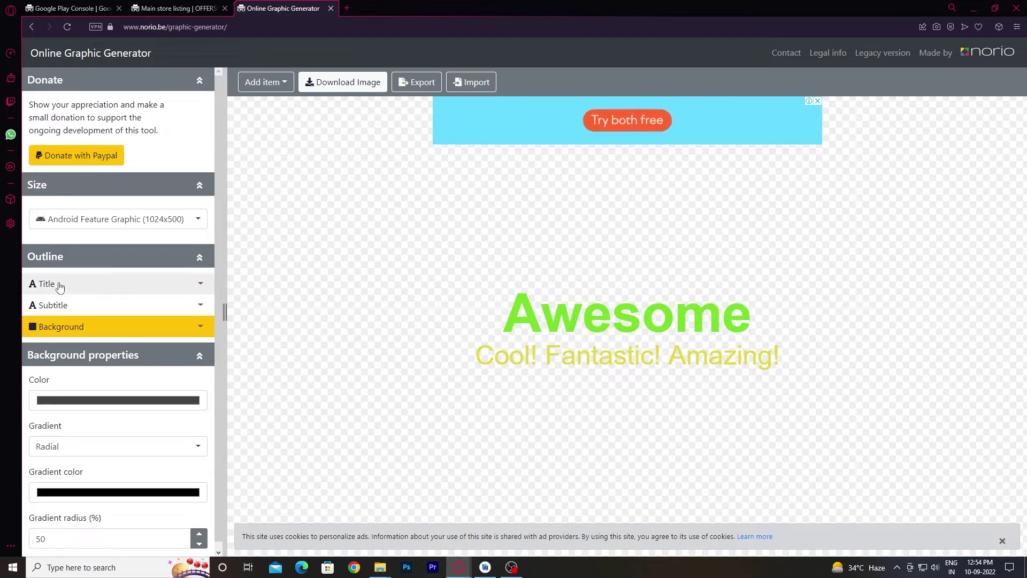
left_click(202, 327)
left_click(180, 351)
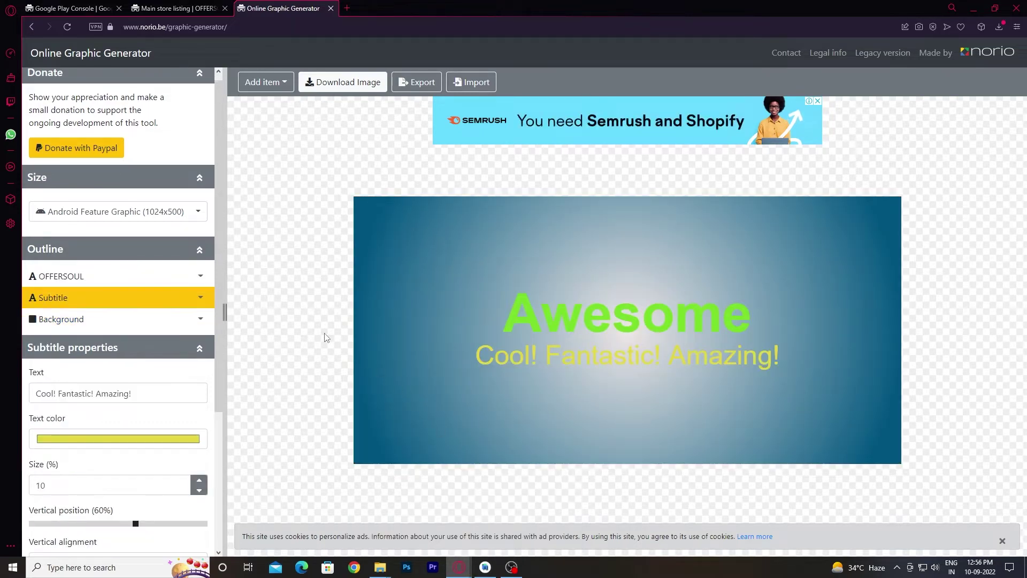
left_click(177, 8)
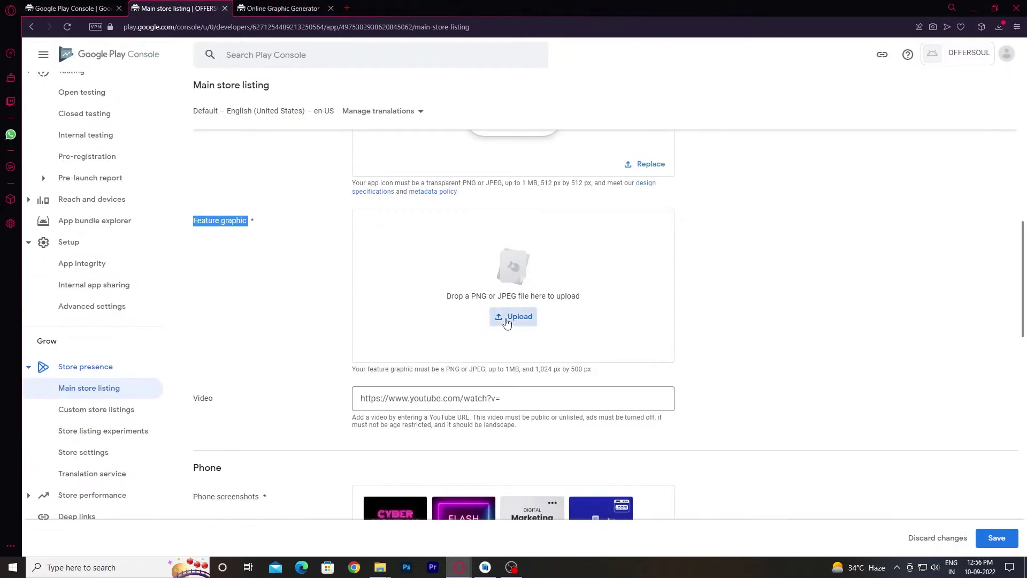
Upload the blue-gradient generated image as the feature graphic and save the store listing.
left_click(507, 319)
left_click(528, 384)
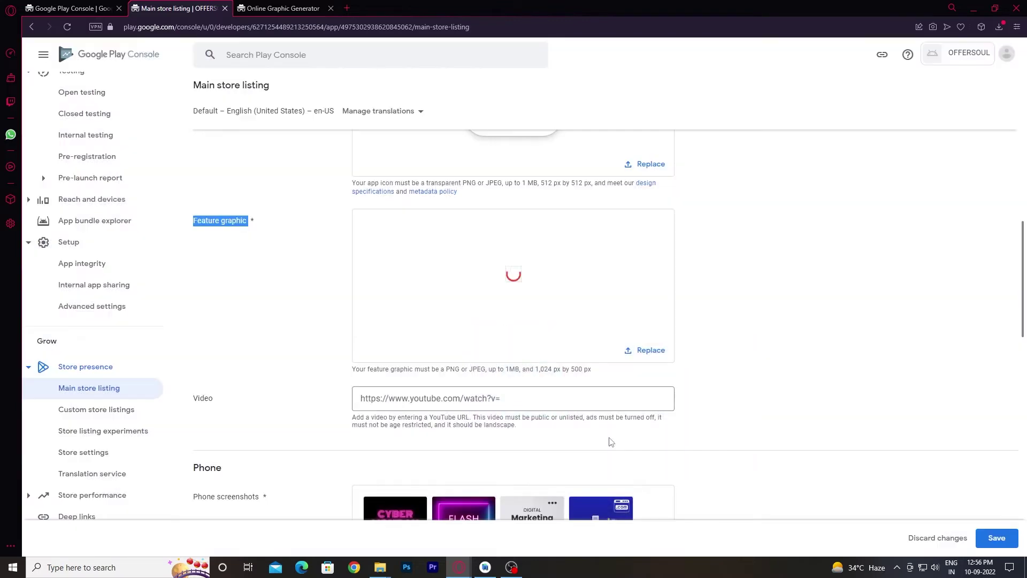
scroll(652, 441, "down", 6)
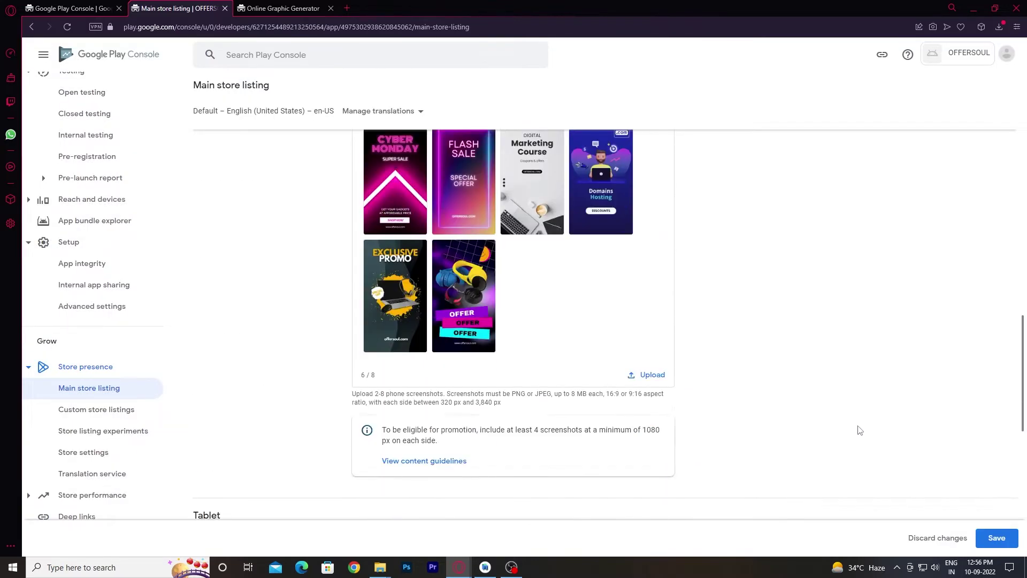
scroll(855, 436, "down", 4)
scroll(840, 438, "up", 8)
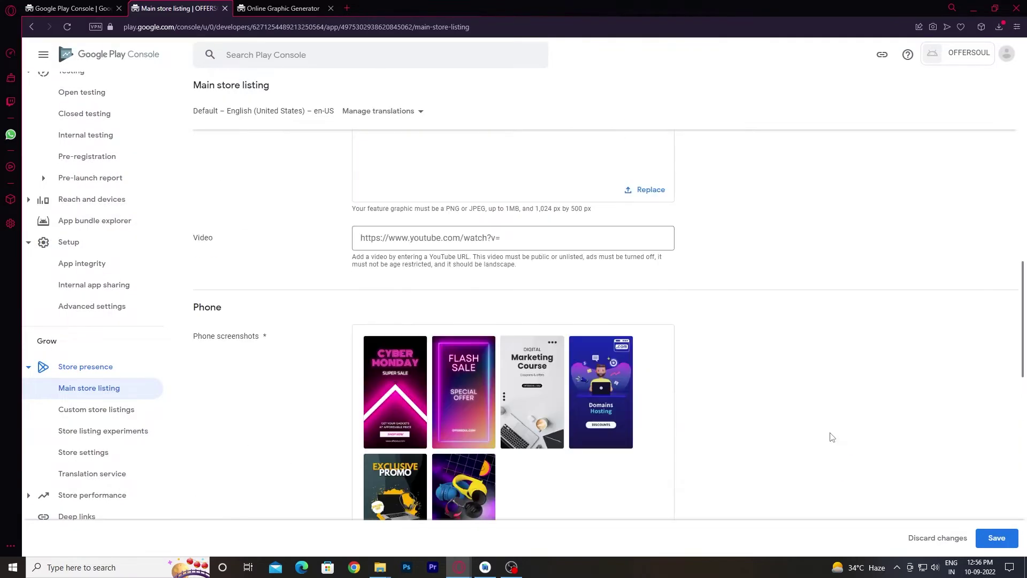
scroll(840, 428, "up", 3)
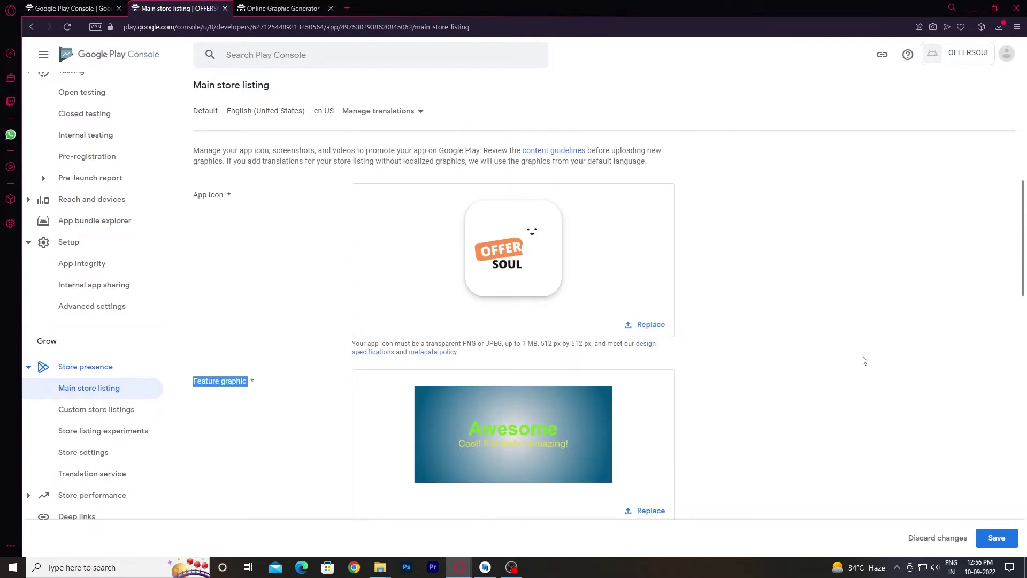
scroll(865, 359, "down", 12)
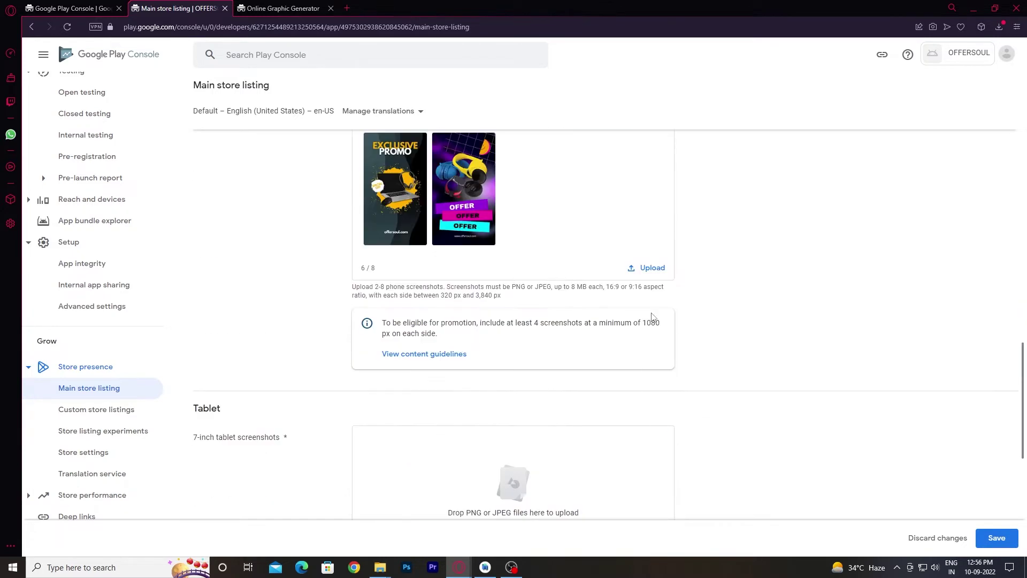
scroll(656, 288, "down", 4)
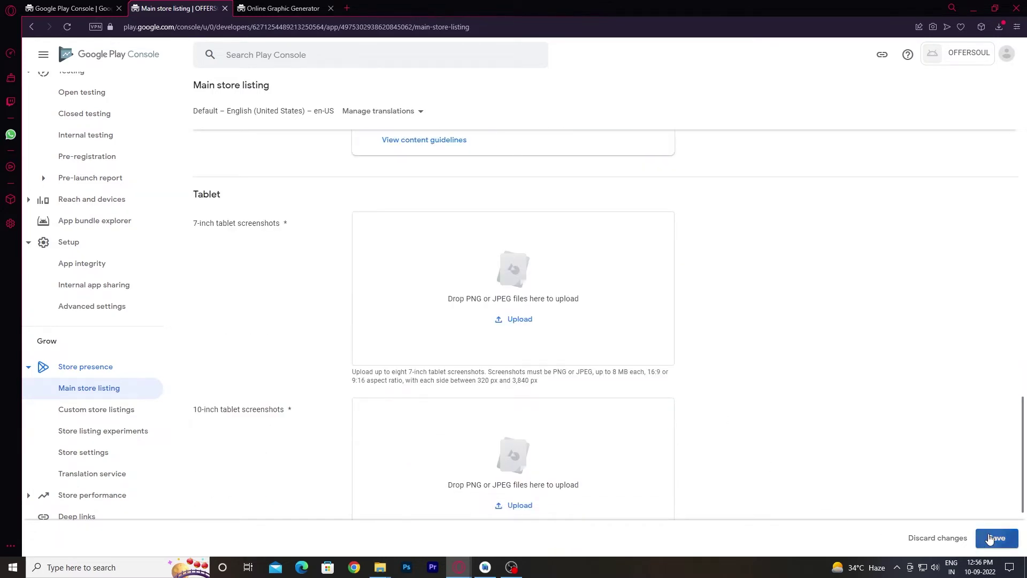
left_click(995, 538)
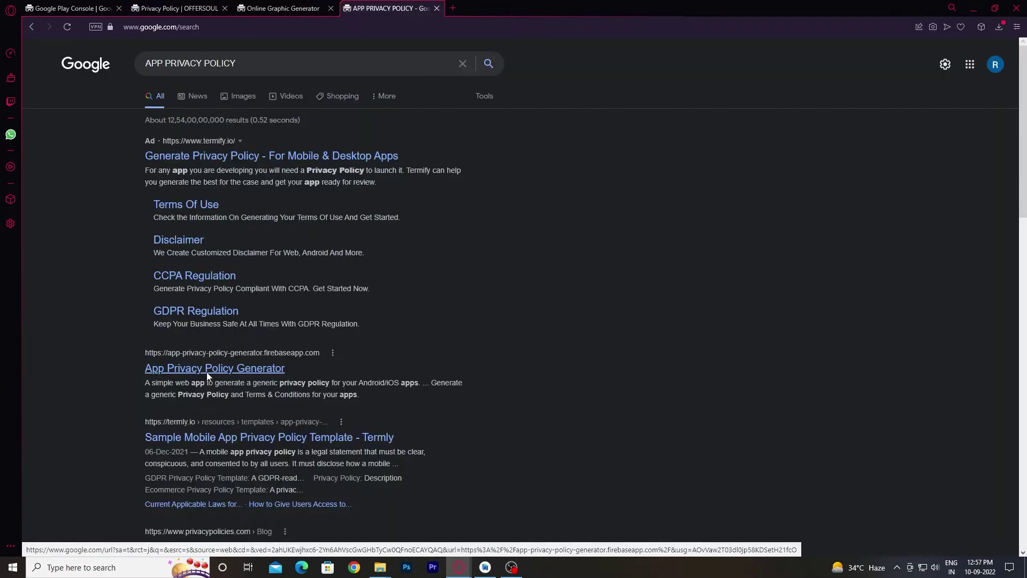
Open App Privacy Policy Generator and enter OFFERSOUL as app name plus the contact e-mail.
left_click(242, 368)
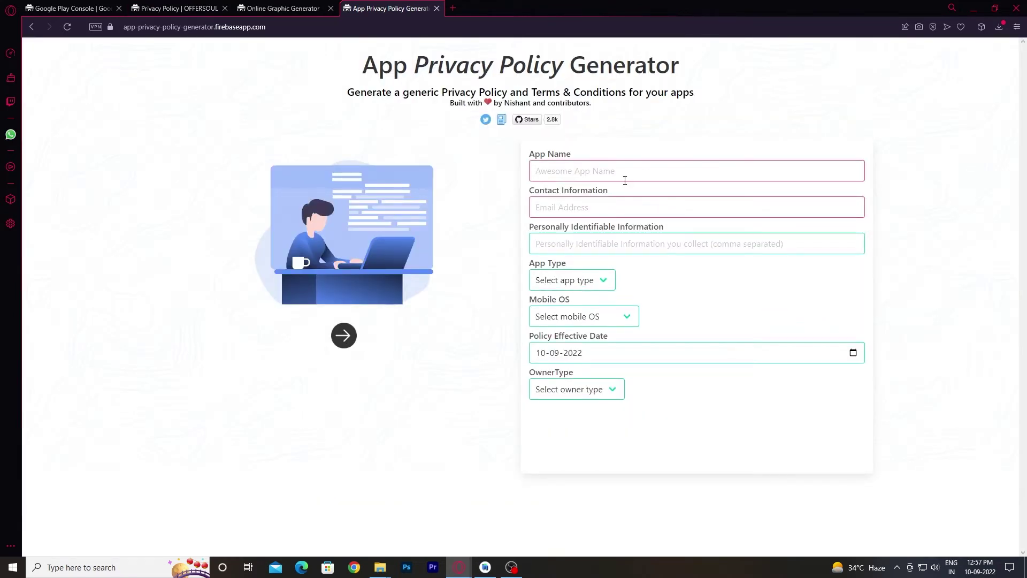
left_click(609, 174)
type("OFFERSOUL")
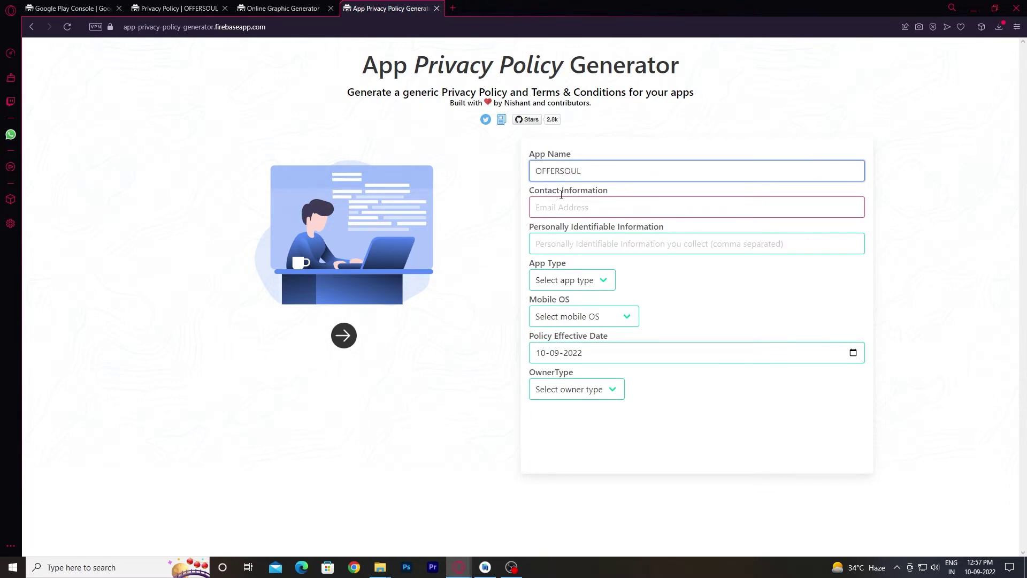
left_click(562, 202)
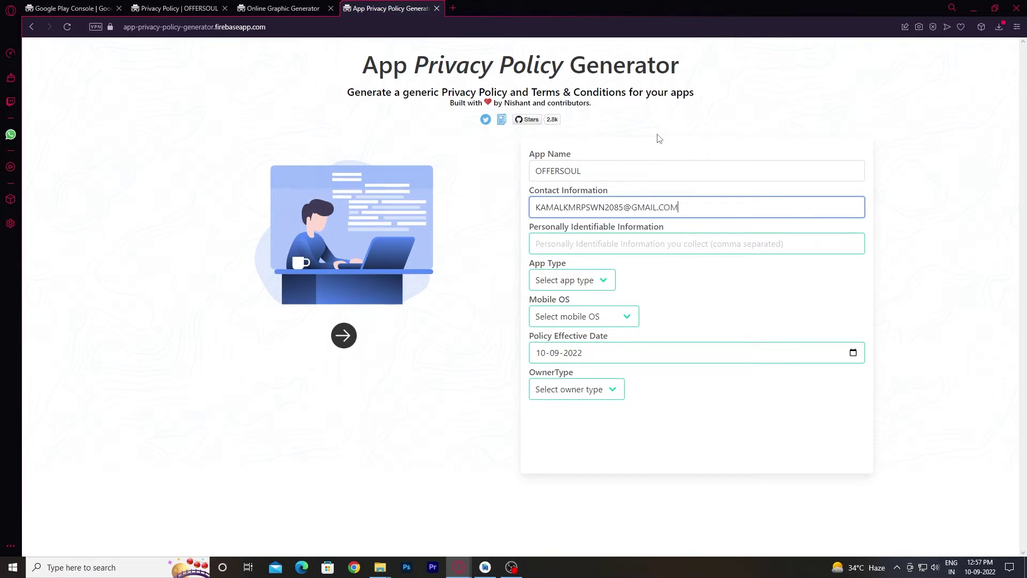
left_click(557, 236)
Set app type Free, mobile OS Android and owner type Individual.
left_click(556, 277)
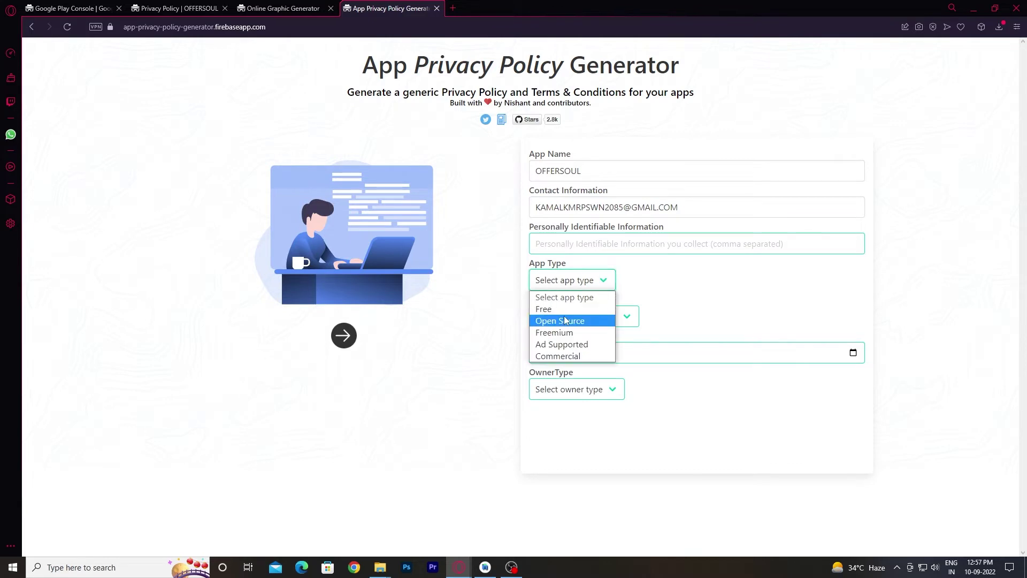
left_click(543, 308)
left_click(581, 316)
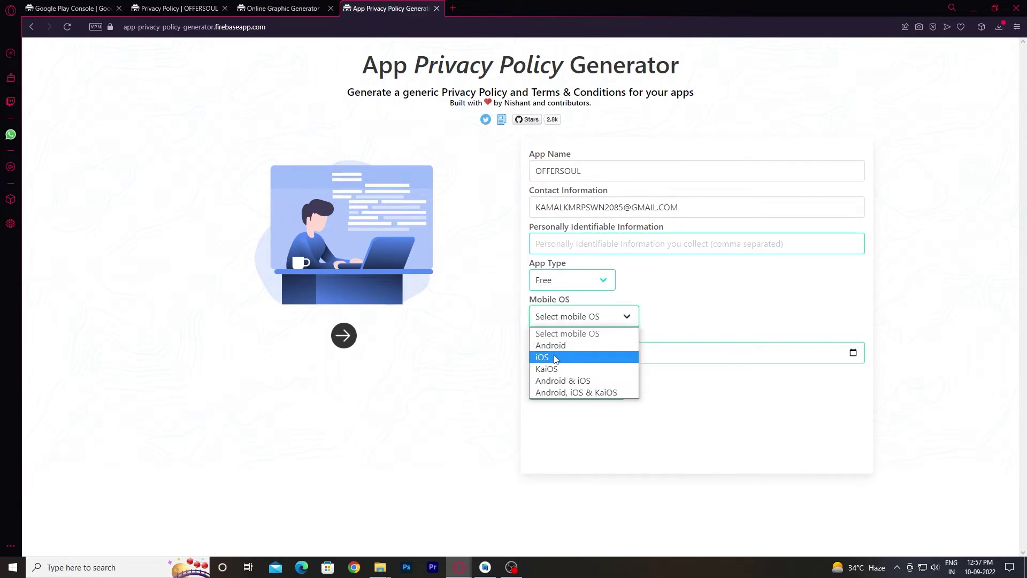
left_click(571, 353)
left_click(572, 319)
left_click(572, 343)
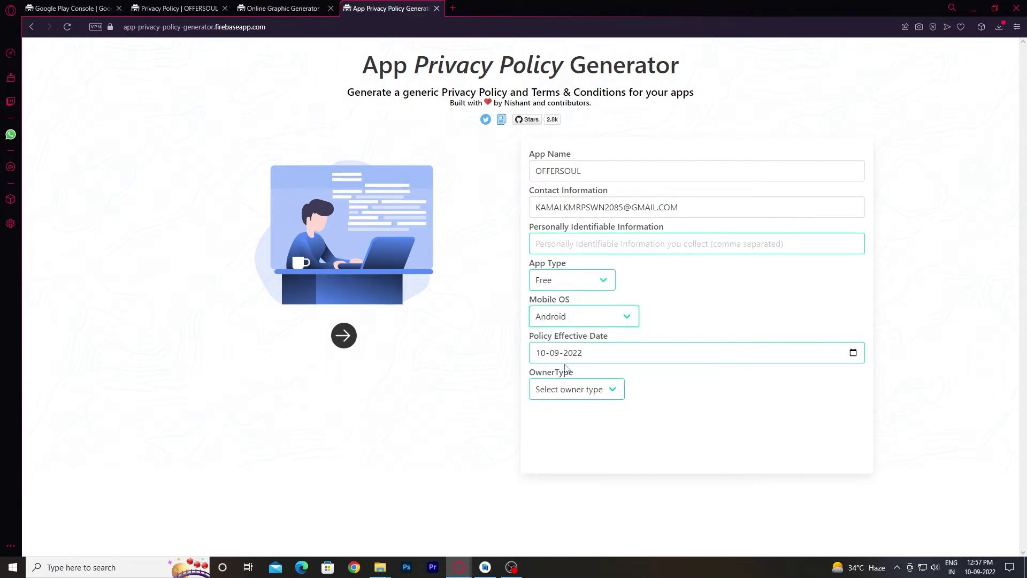
left_click(581, 395)
left_click(556, 418)
Generate the privacy policy, select its full text, and return to Play Console.
left_click(344, 335)
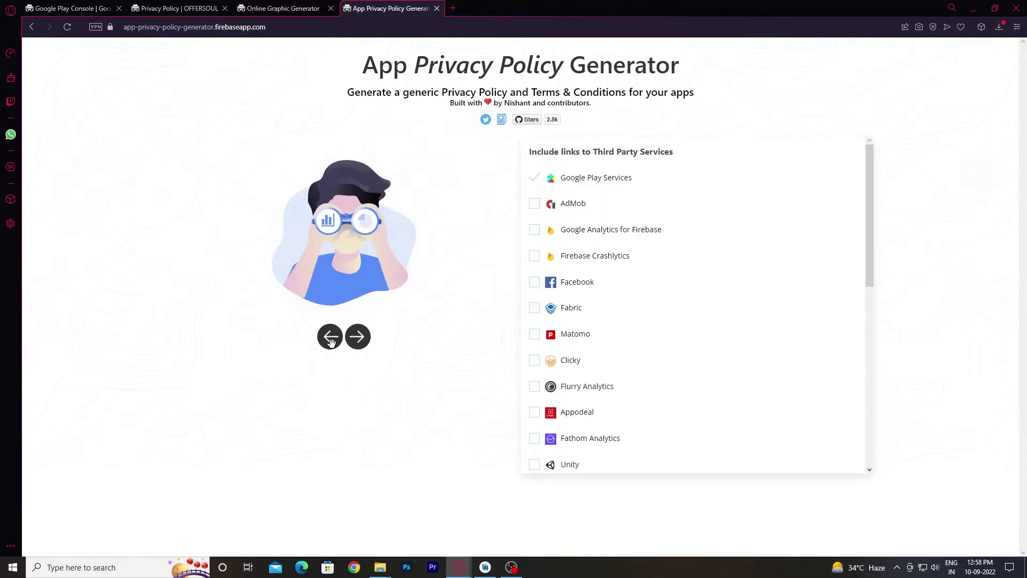
left_click(358, 336)
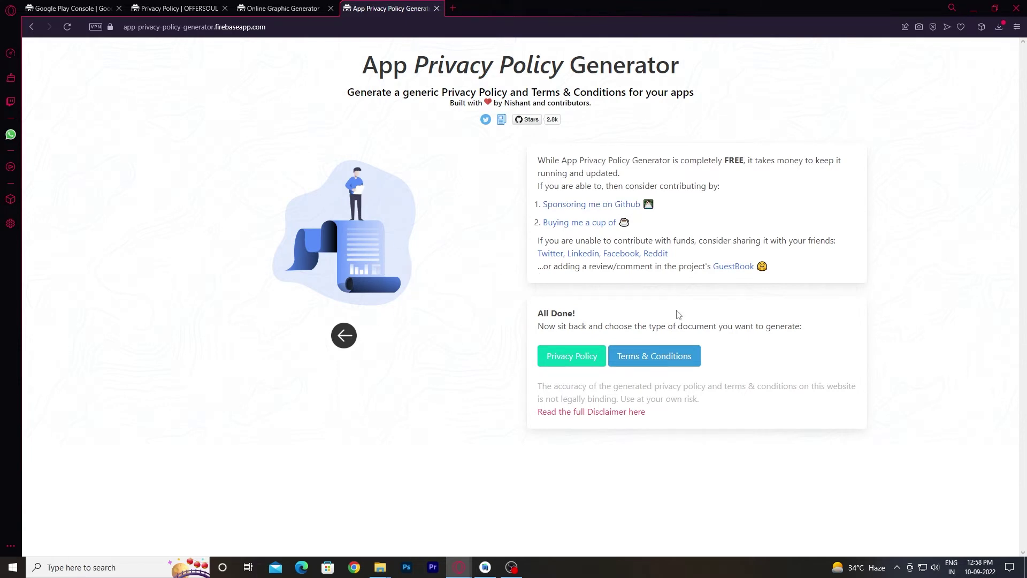
left_click(573, 356)
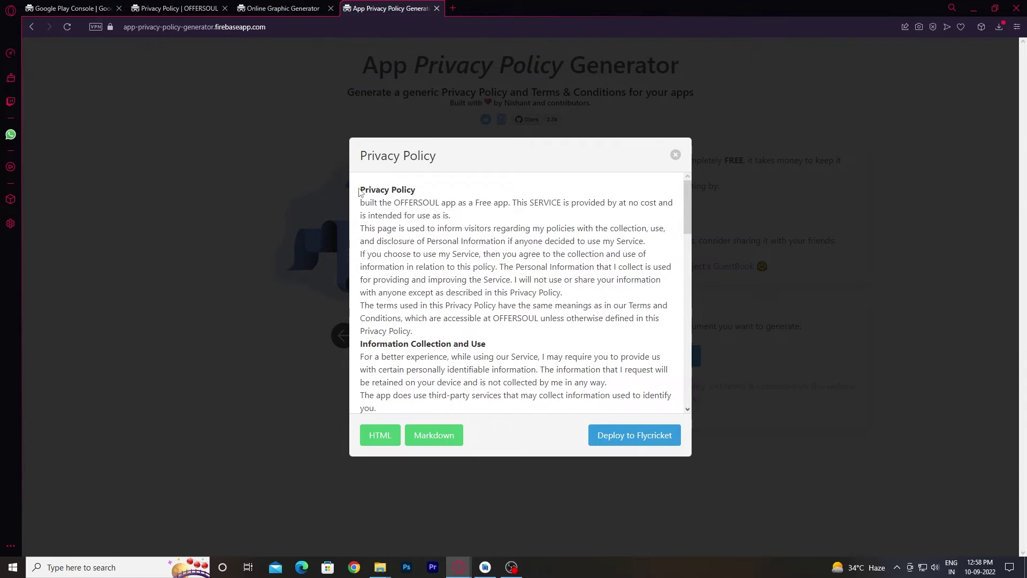
left_click_drag(359, 193, 576, 372)
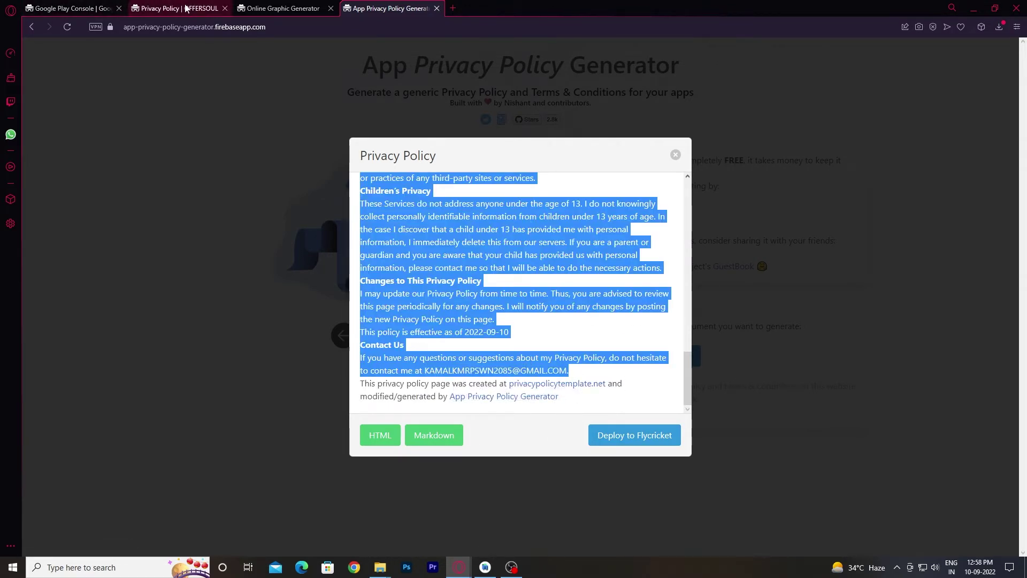
left_click(176, 8)
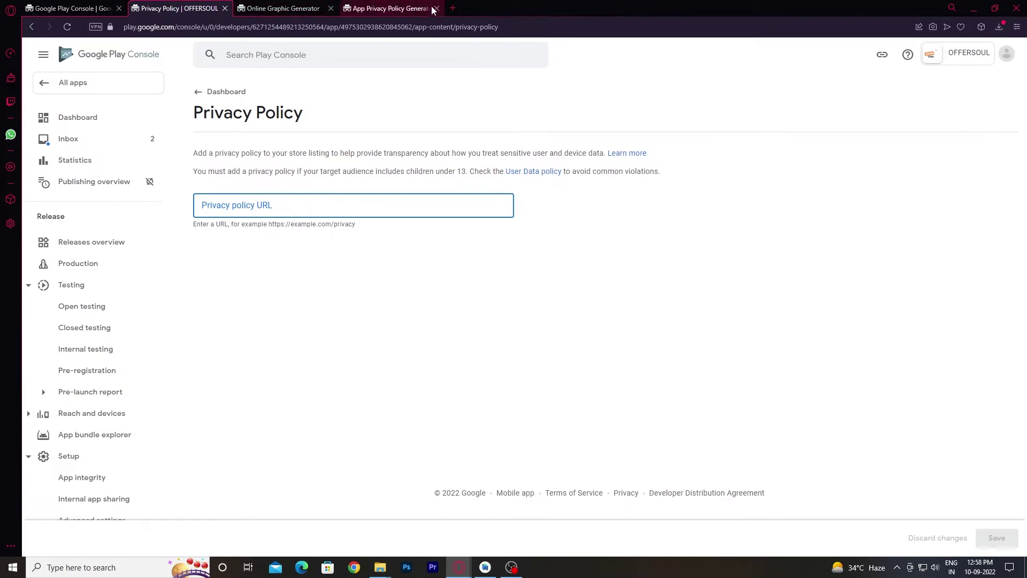
Create a new blank Google Docs document and paste the privacy policy text into it.
left_click(452, 8)
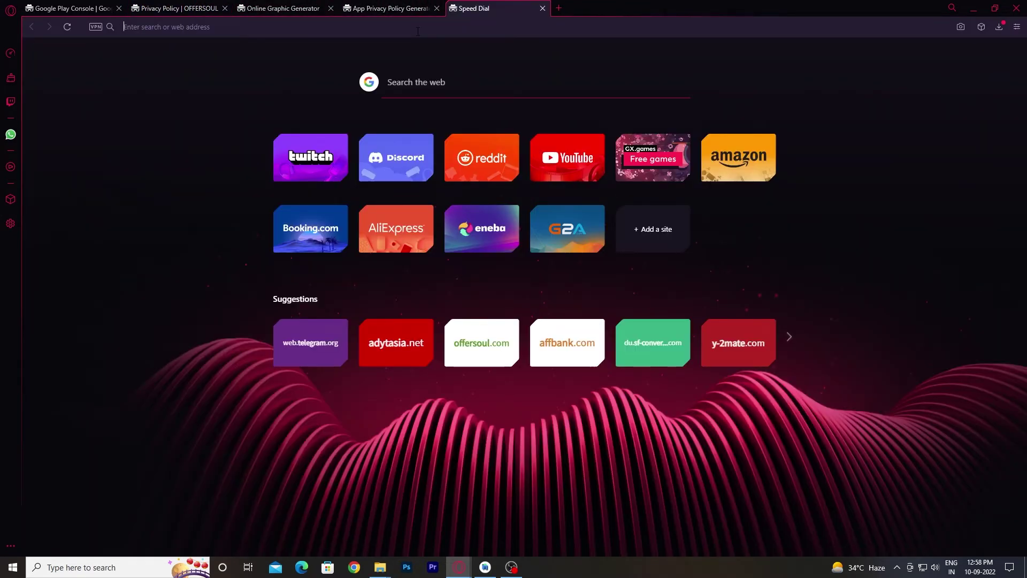
type("GOOGLE")
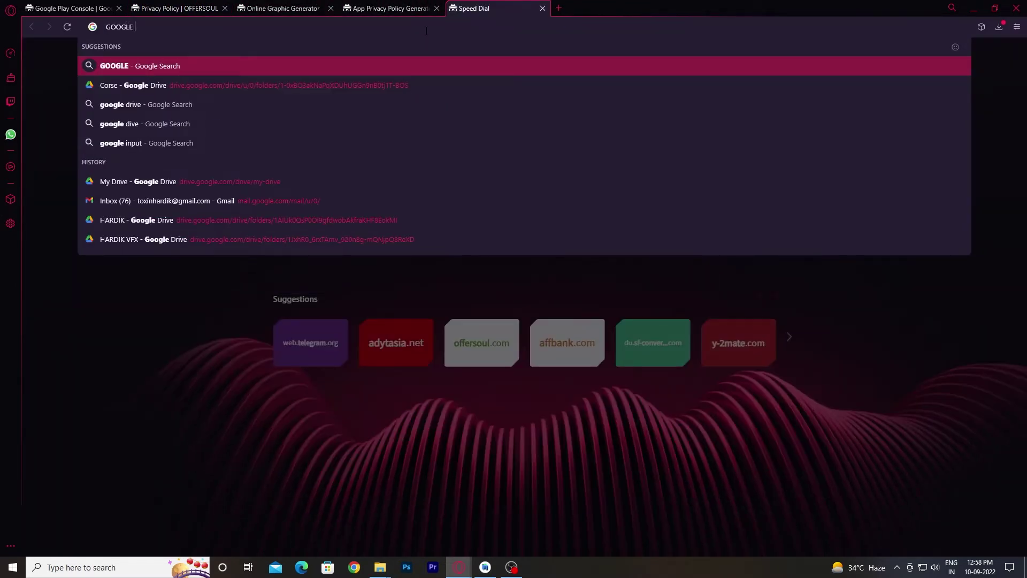
type(" DOCS")
key("Return")
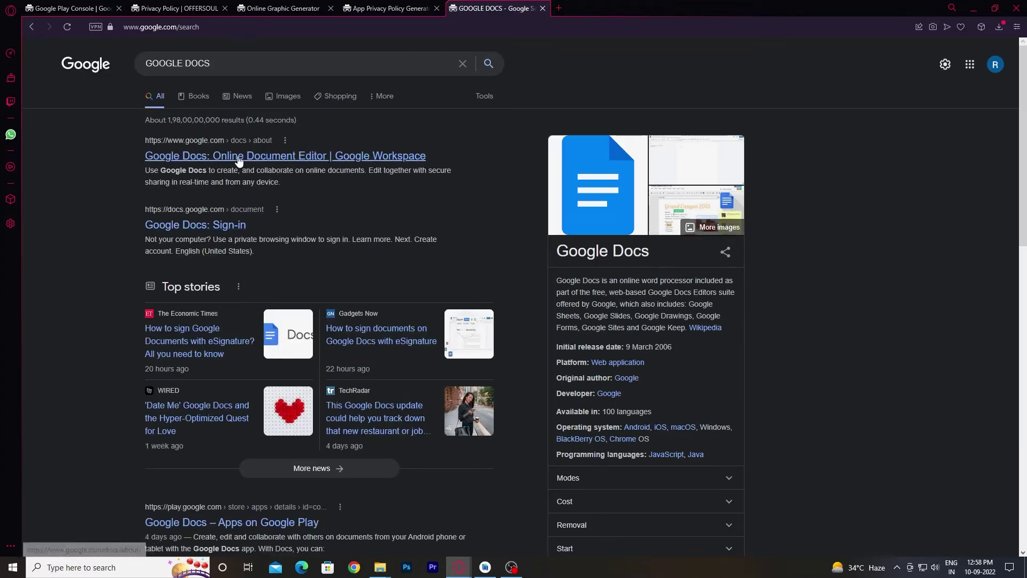
left_click(238, 157)
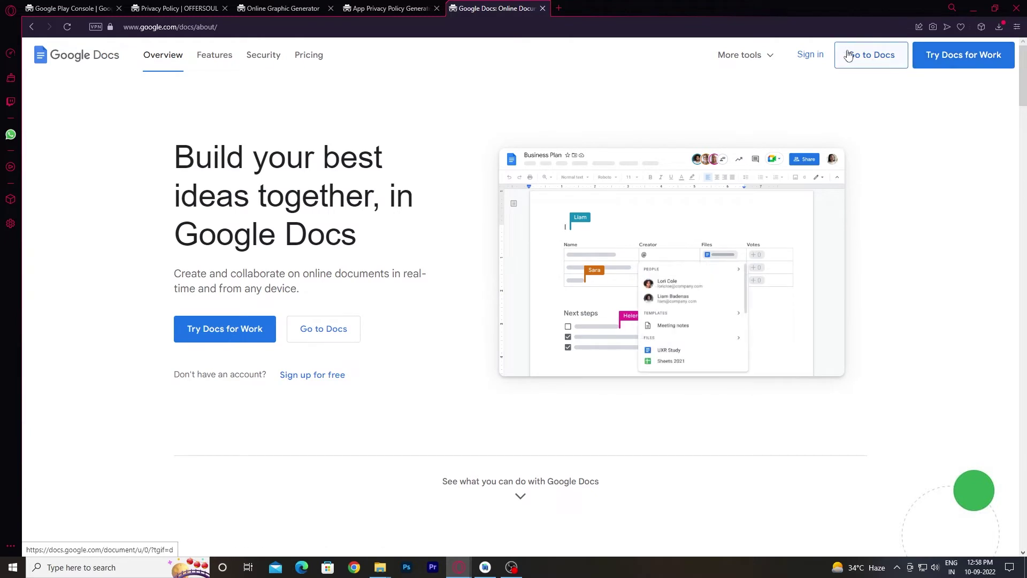
left_click(814, 54)
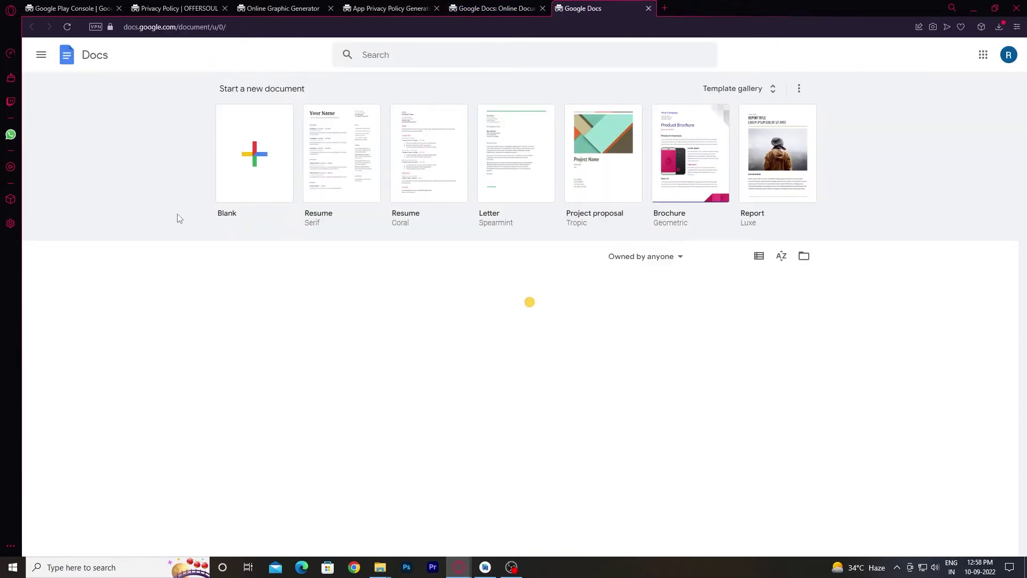
left_click(230, 183)
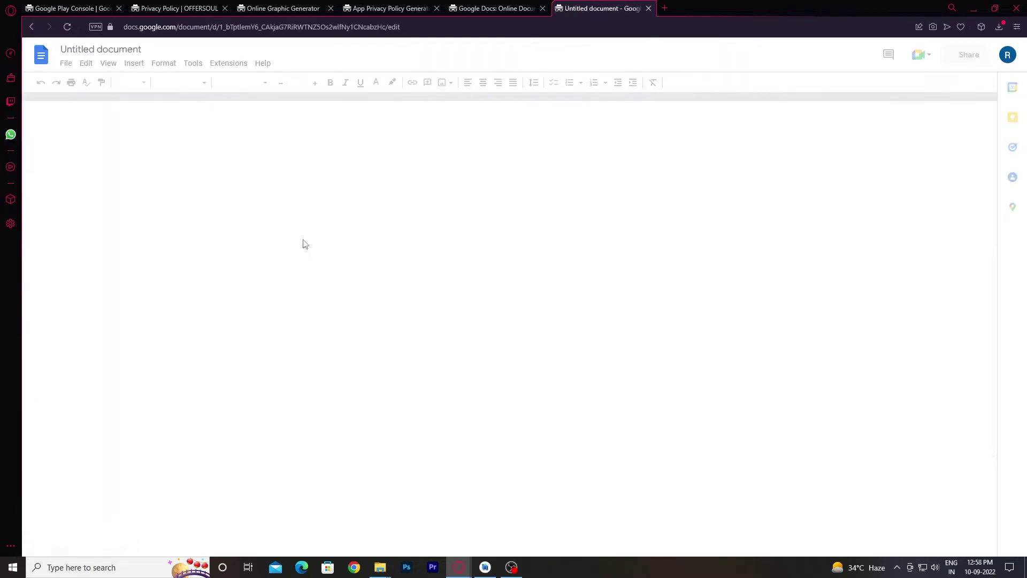
key("ctrl+v")
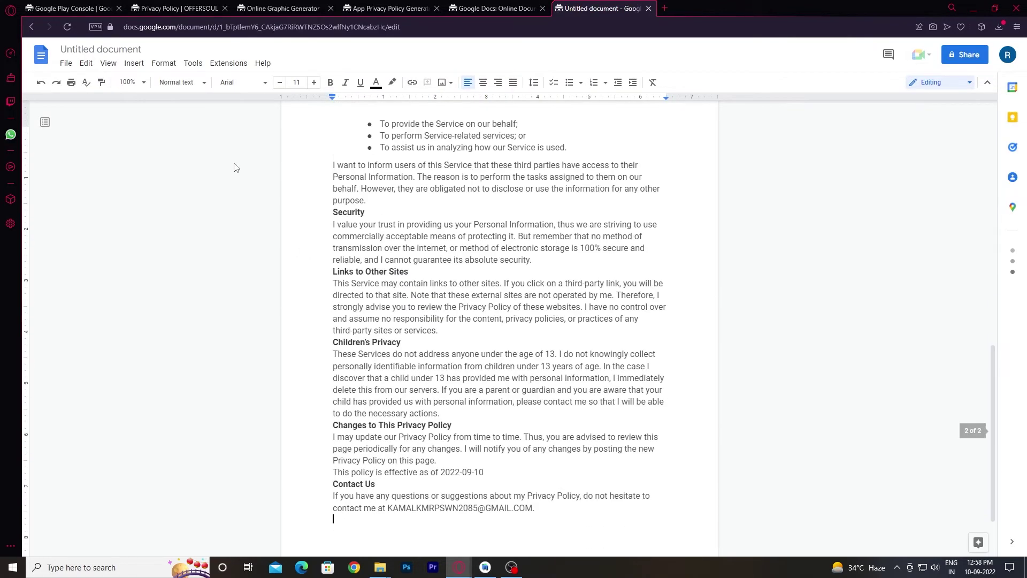
Title the document 'Privacy Policy', share it with anyone with the link, and copy the link.
left_click(101, 50)
left_click(287, 118)
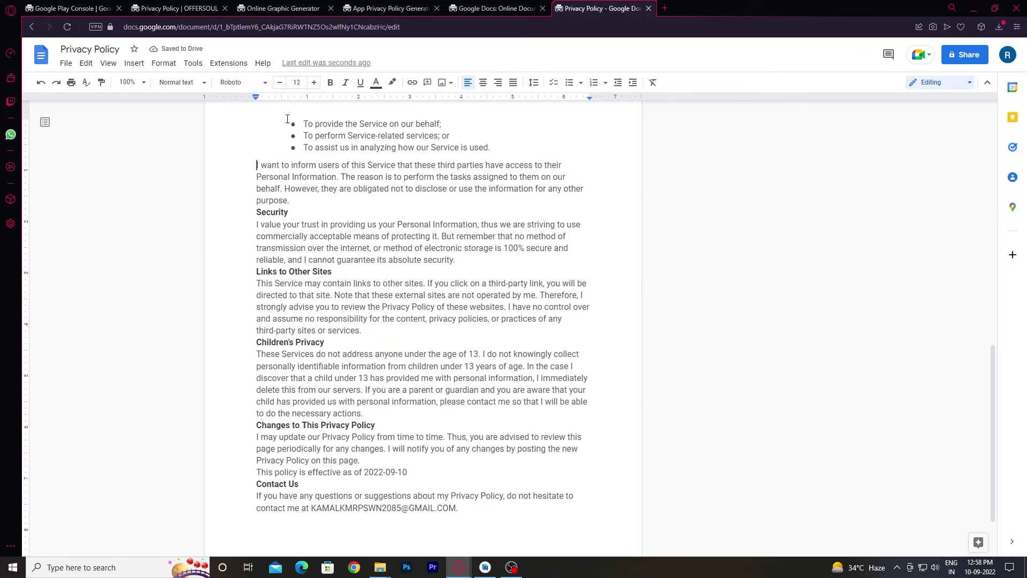
left_click(965, 55)
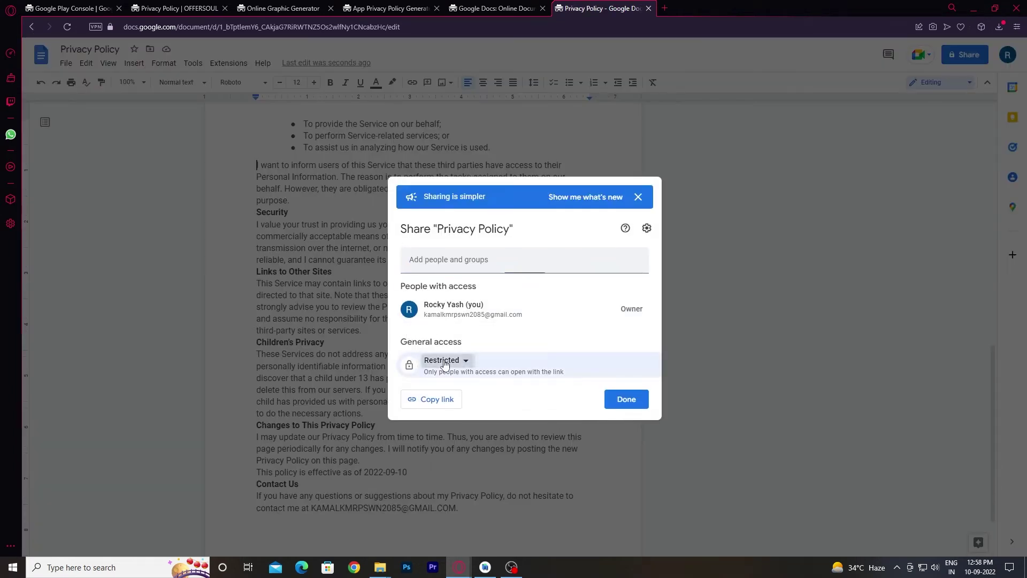
left_click(457, 360)
left_click(465, 403)
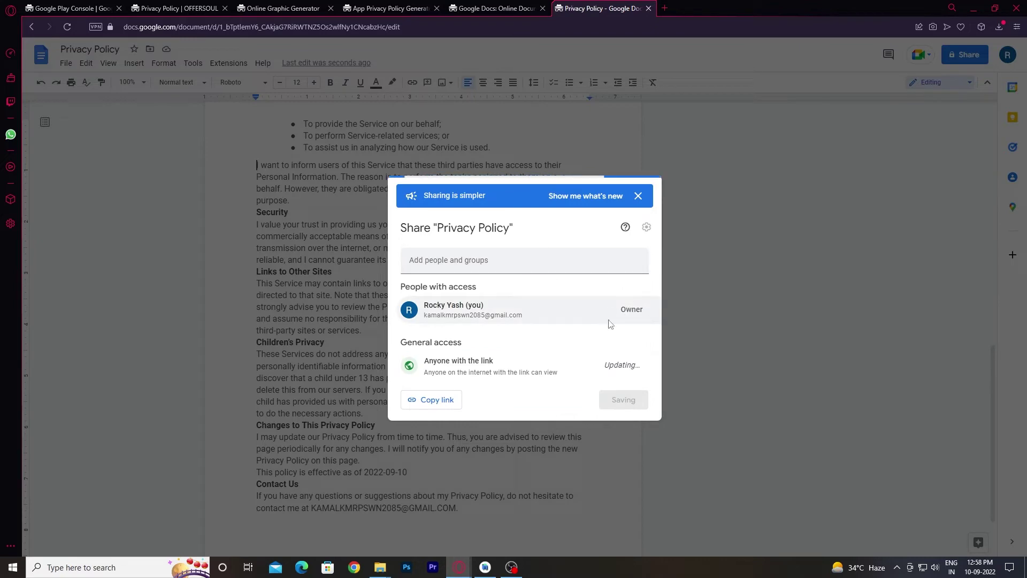
left_click(425, 400)
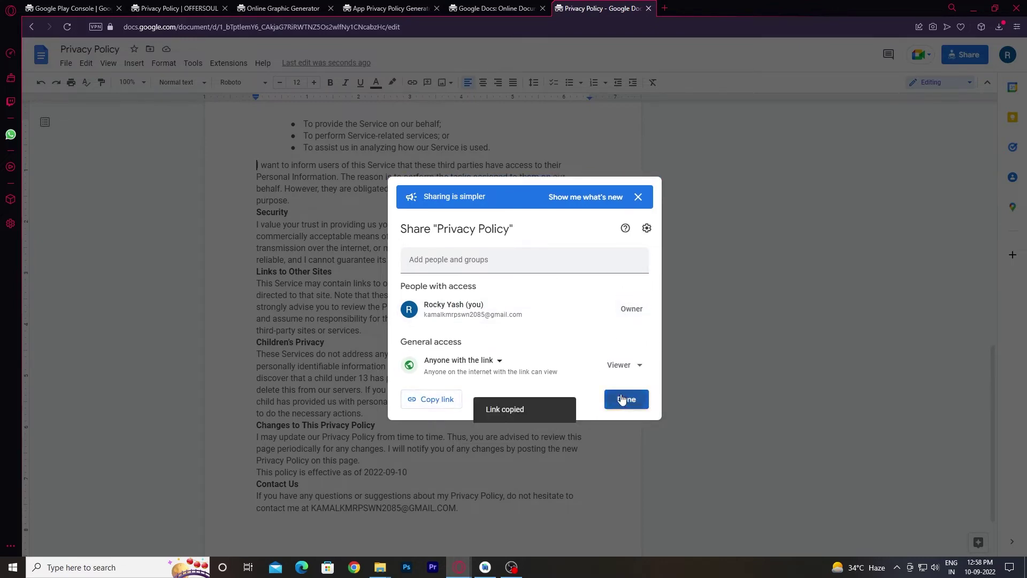
left_click(624, 401)
left_click(385, 8)
left_click(283, 8)
left_click(156, 6)
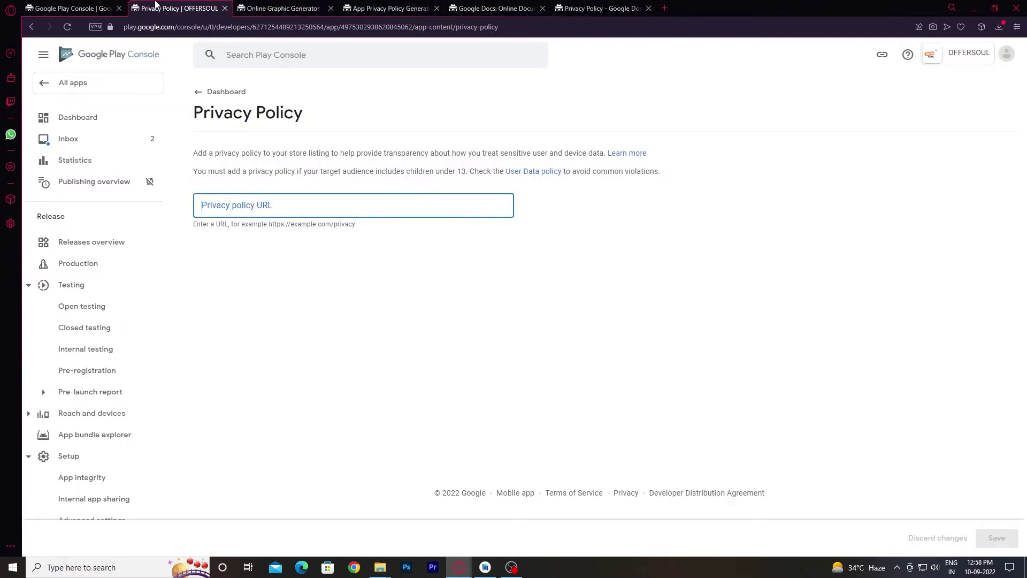
Save the copied Google Docs link as the app's privacy policy URL.
key("ctrl+v")
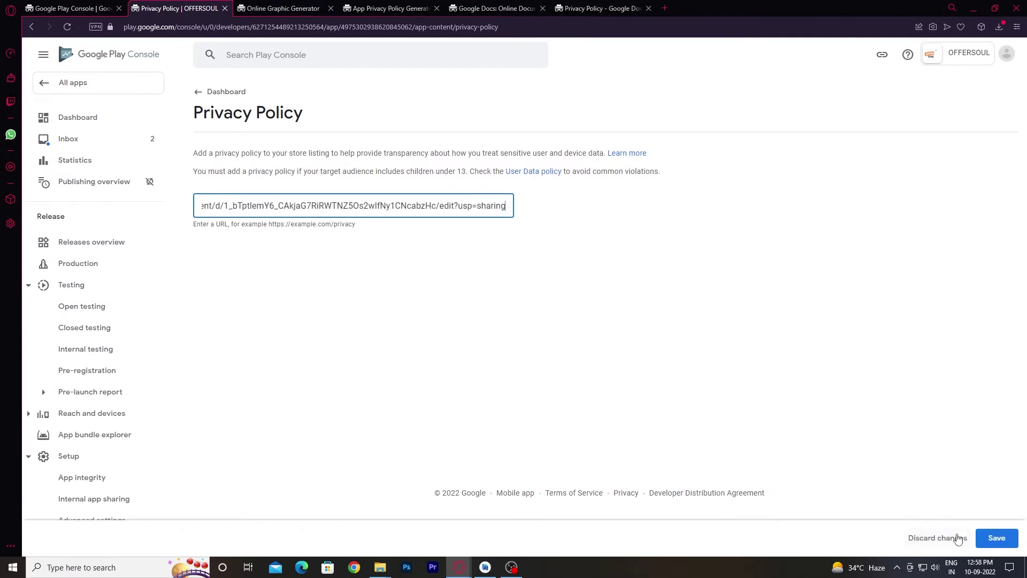
left_click(994, 539)
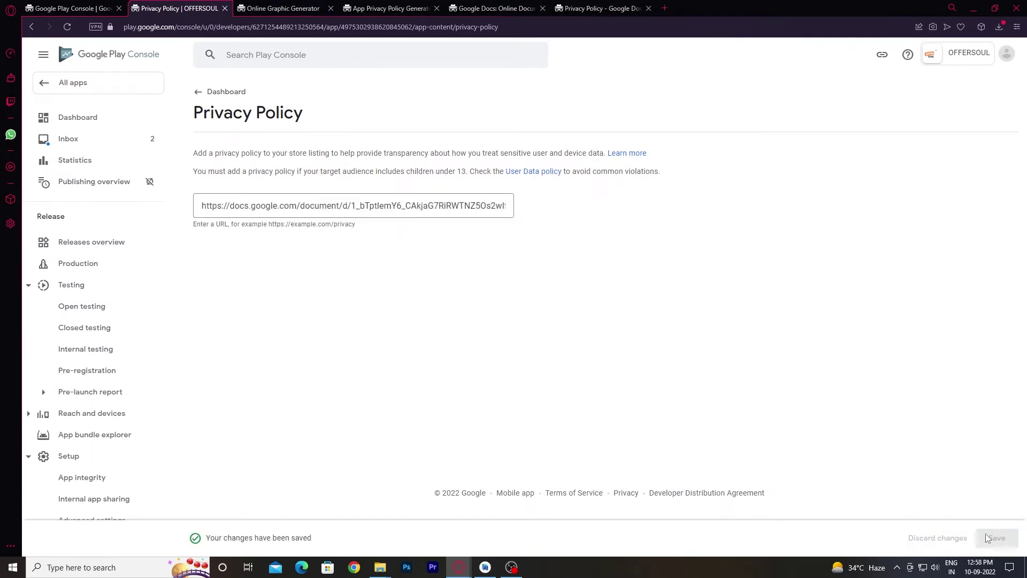
left_click(206, 92)
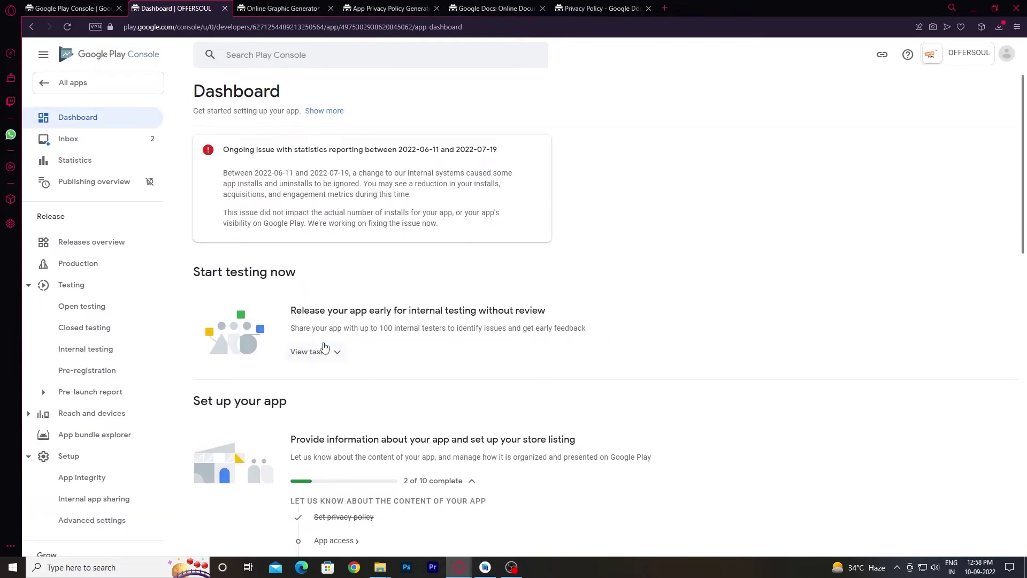
Save App access as 'All functionality is available without special access'.
scroll(367, 396, "down", 3)
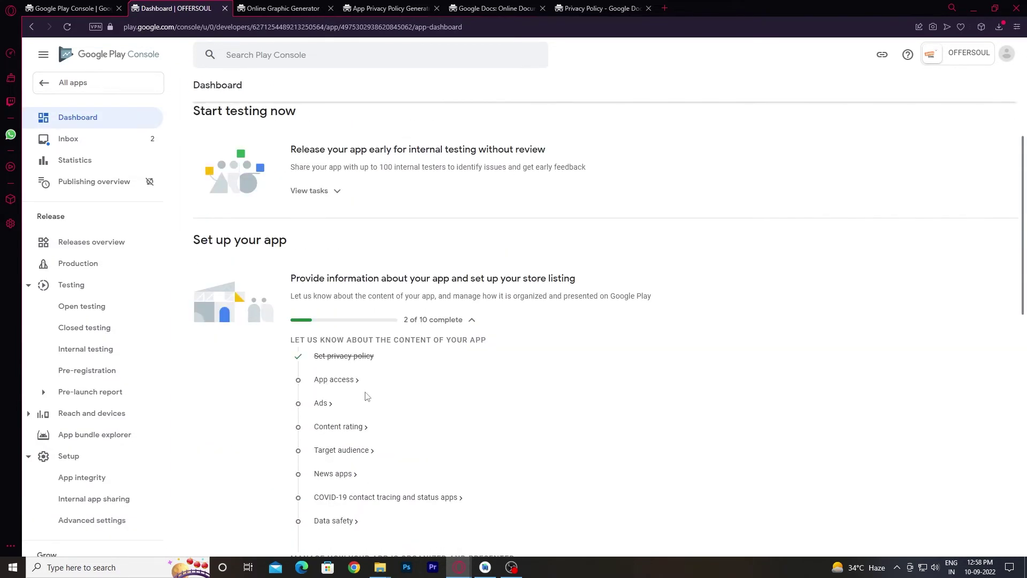
left_click(336, 379)
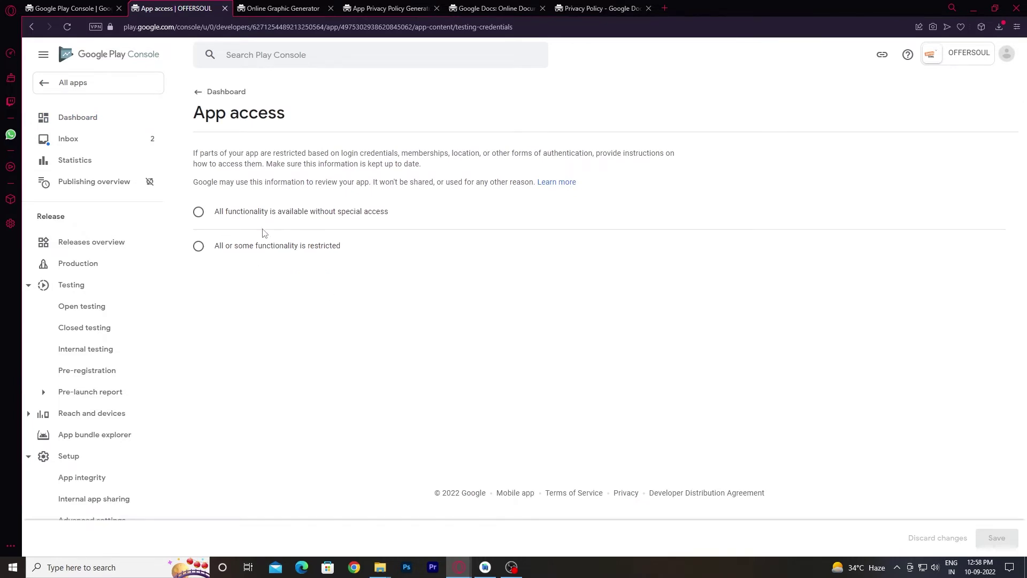
left_click(232, 214)
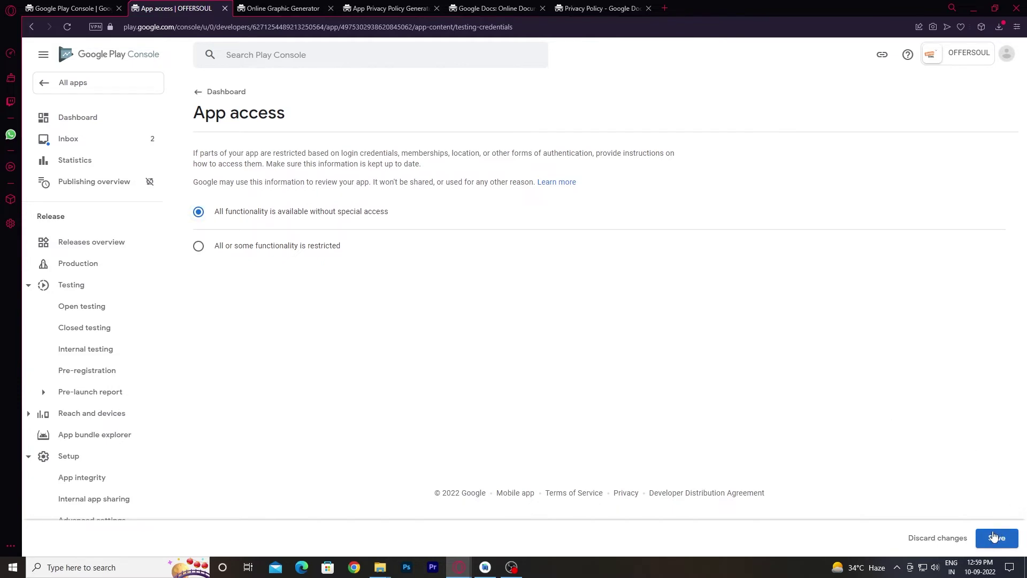
left_click(994, 536)
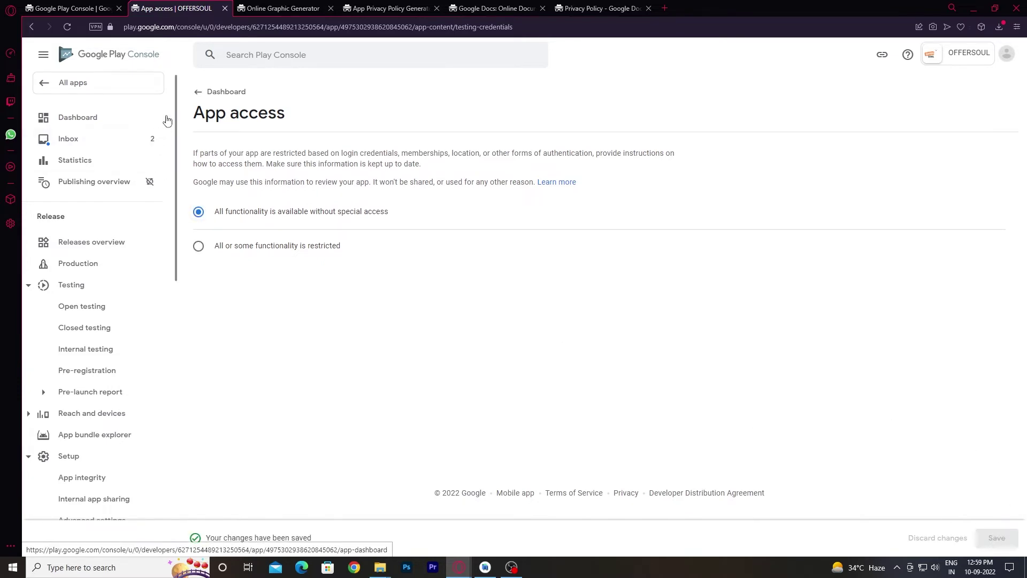
left_click(211, 91)
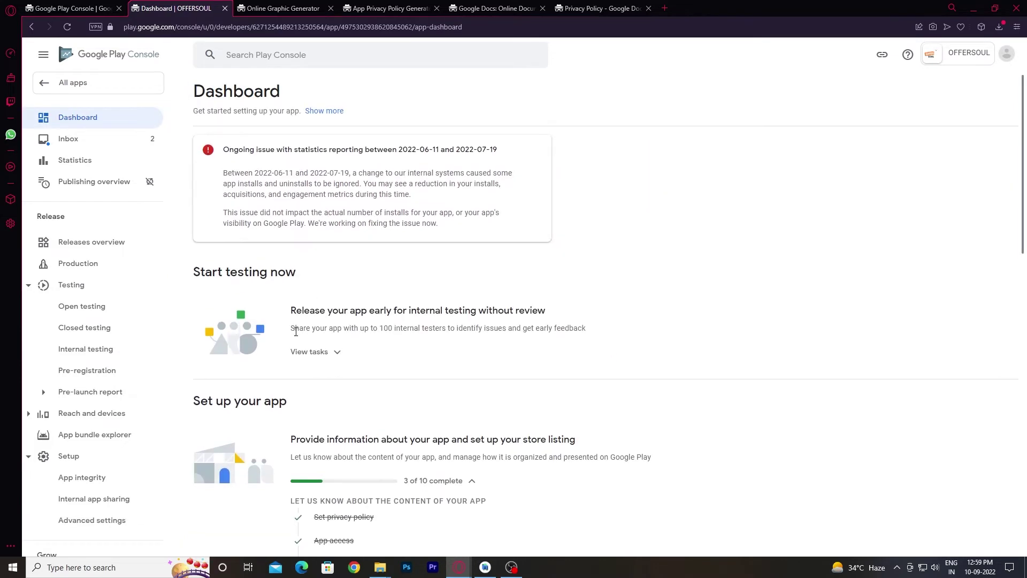
scroll(320, 342, "down", 4)
left_click(320, 350)
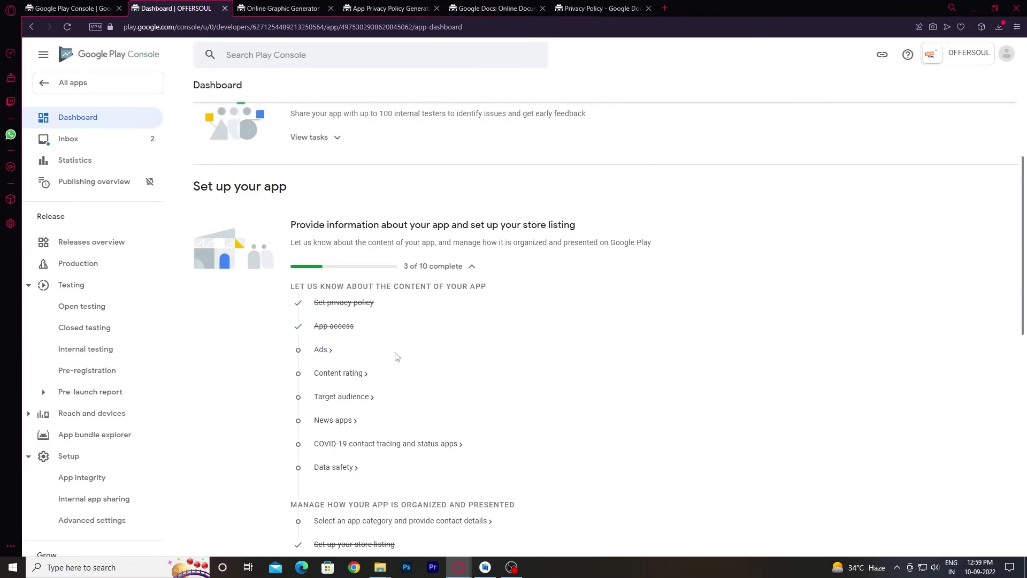
Save the Ads declaration as 'Yes, my app contains ads'.
left_click(359, 251)
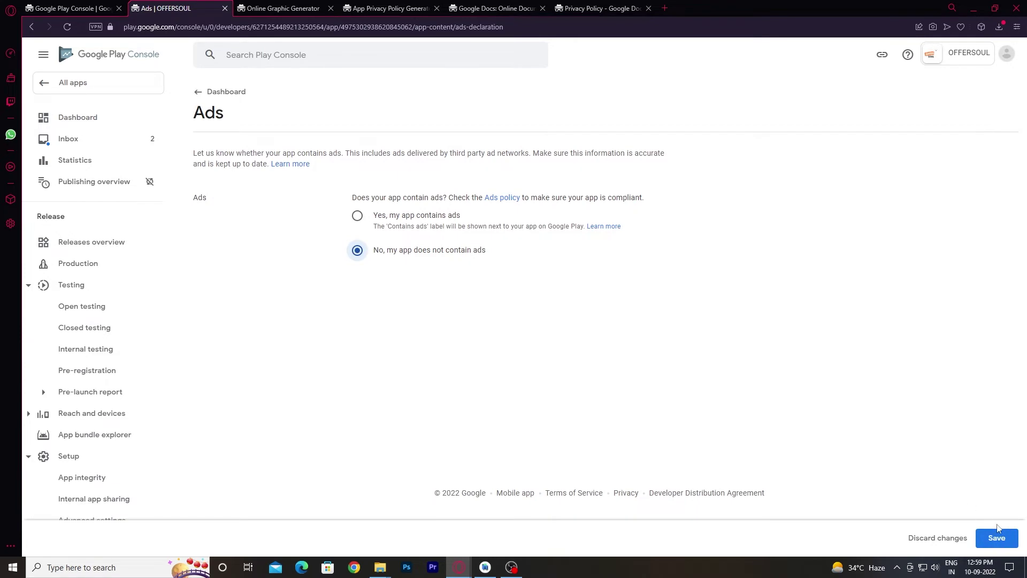
left_click(357, 216)
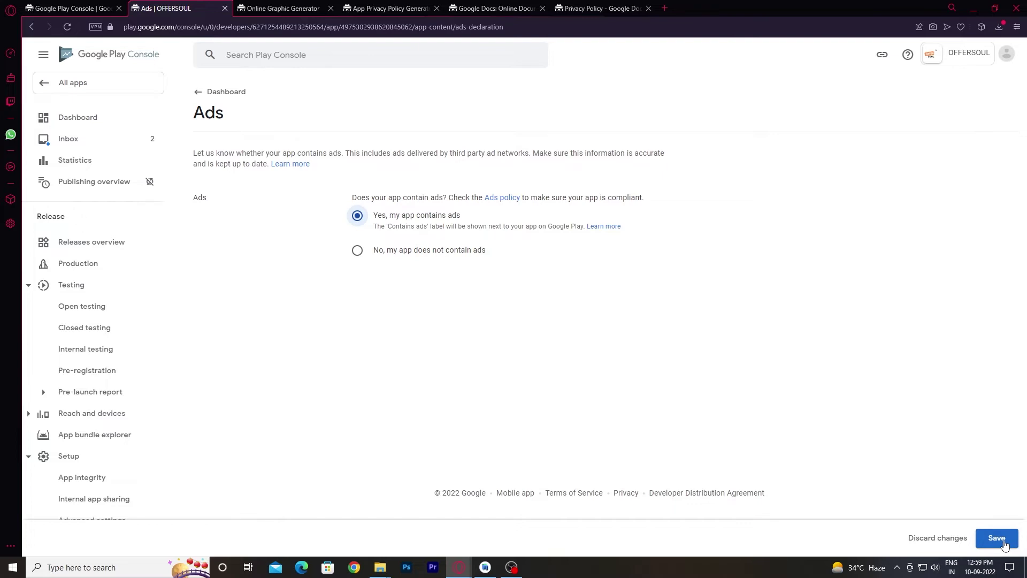
left_click(1004, 544)
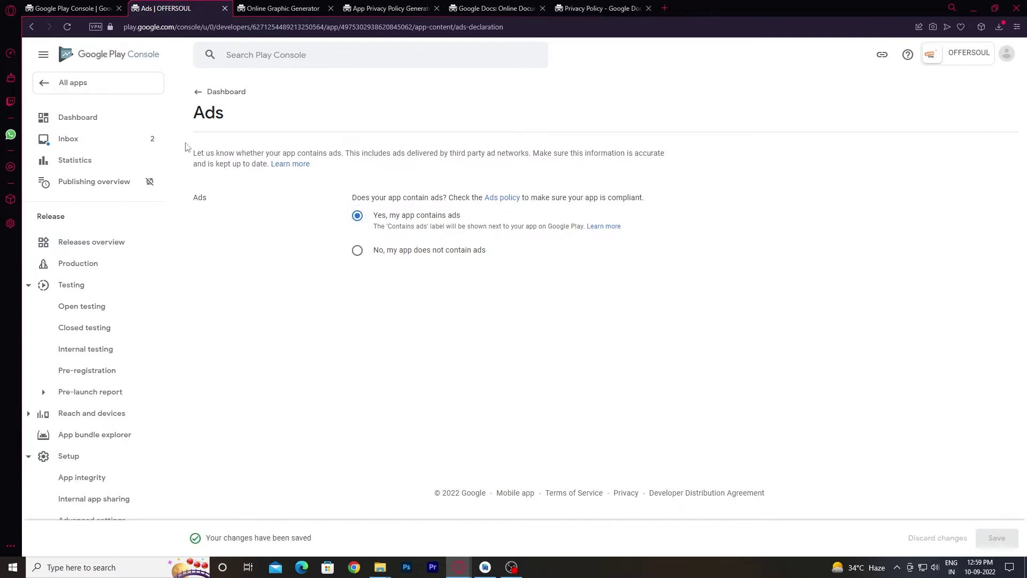
left_click(200, 93)
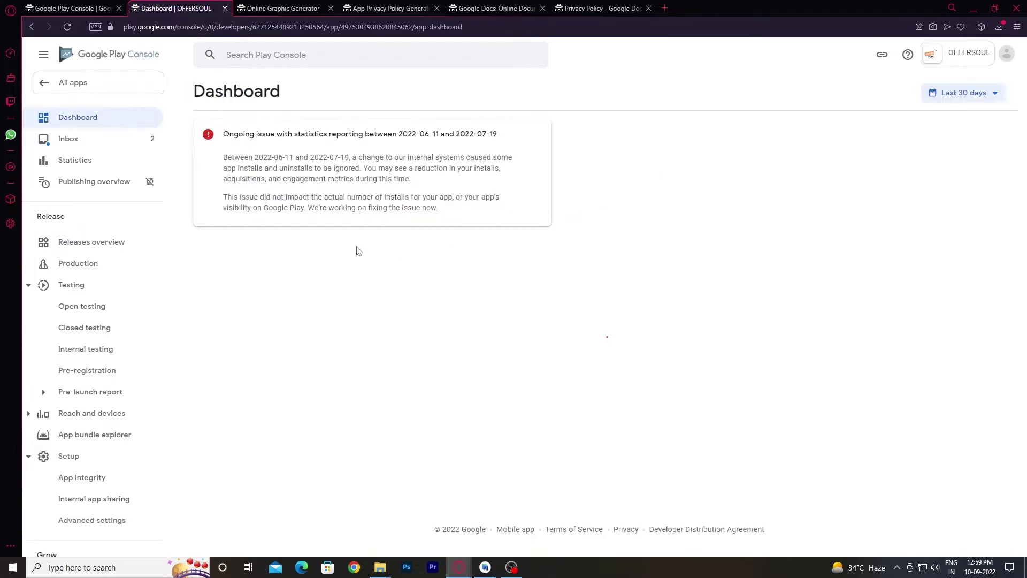
scroll(331, 373, "down", 4)
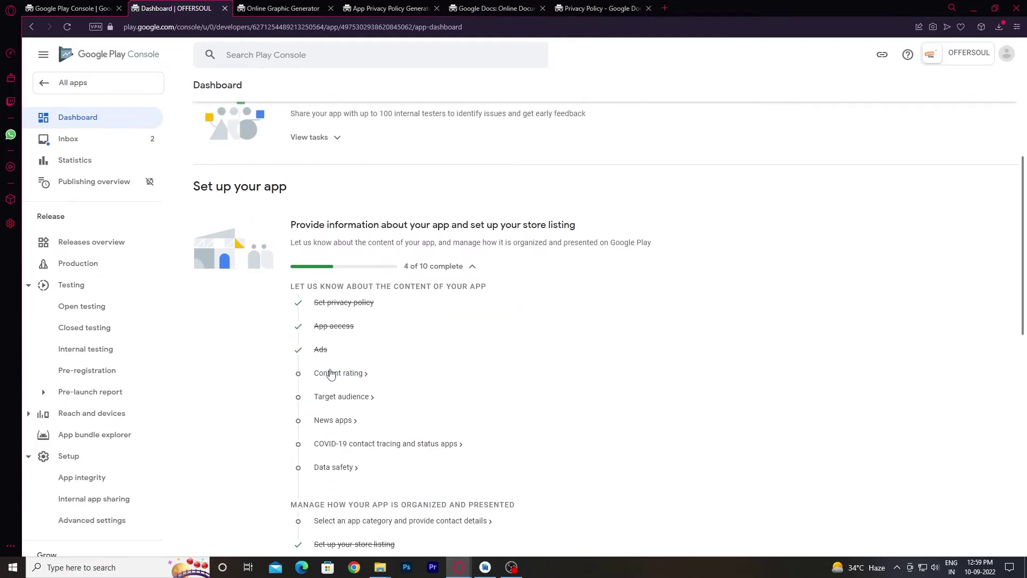
left_click(330, 373)
Choose the All Other App Types category, enter the contact e-mail address, and proceed to the questionnaire.
left_click(220, 284)
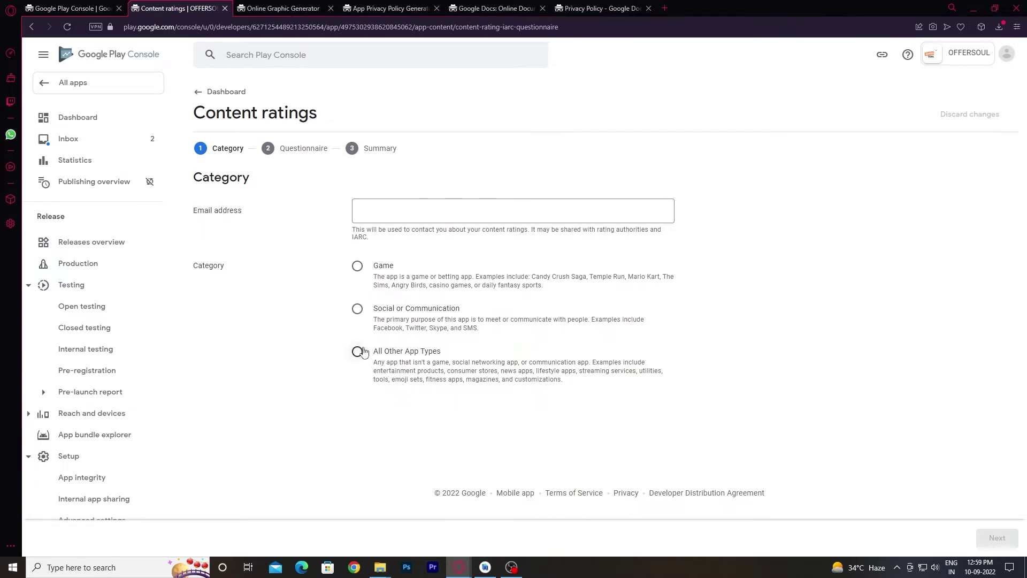
left_click(358, 352)
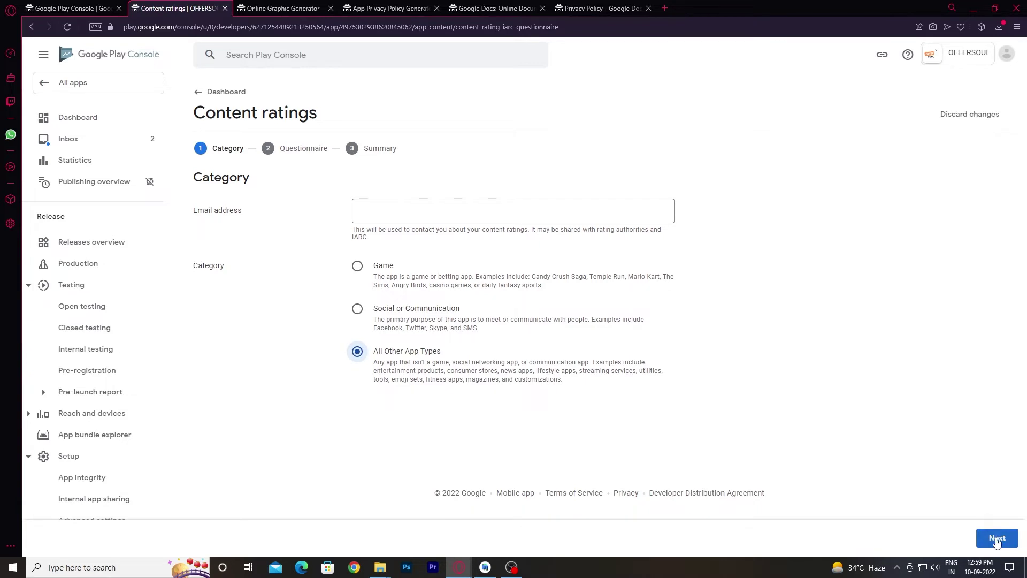
left_click(987, 537)
left_click(401, 207)
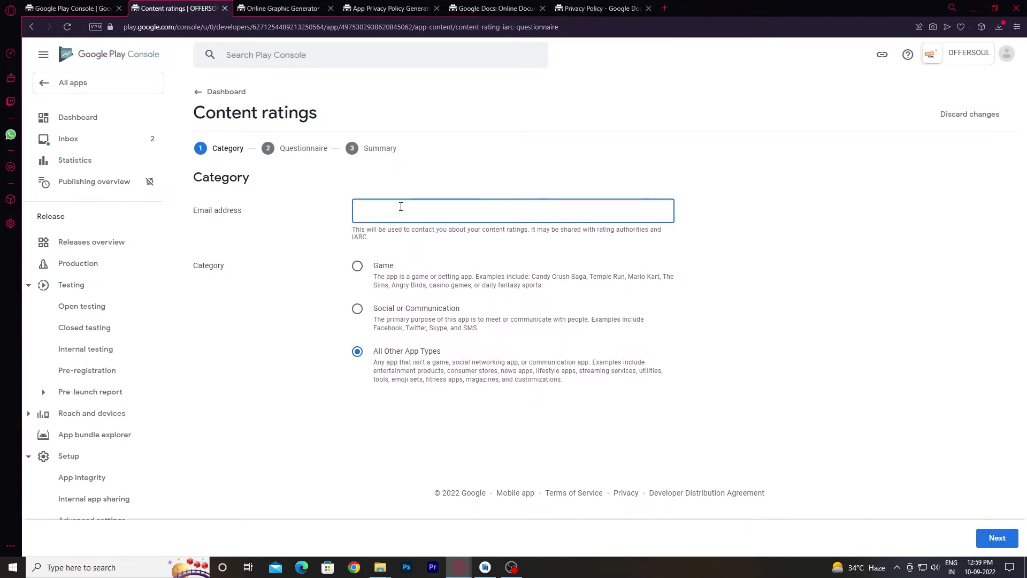
right_click(401, 207)
left_click(388, 208)
key("BackSpace")
key("BackSpace")
key("BackSpace")
key("BackSpace")
key("BackSpace")
key("BackSpace")
key("BackSpace")
key("BackSpace")
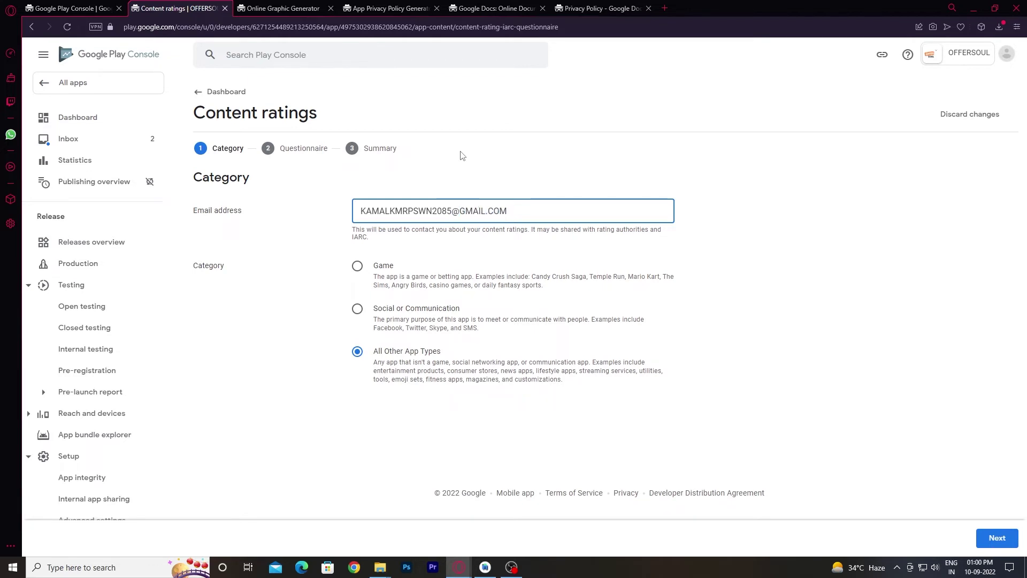
left_click(986, 536)
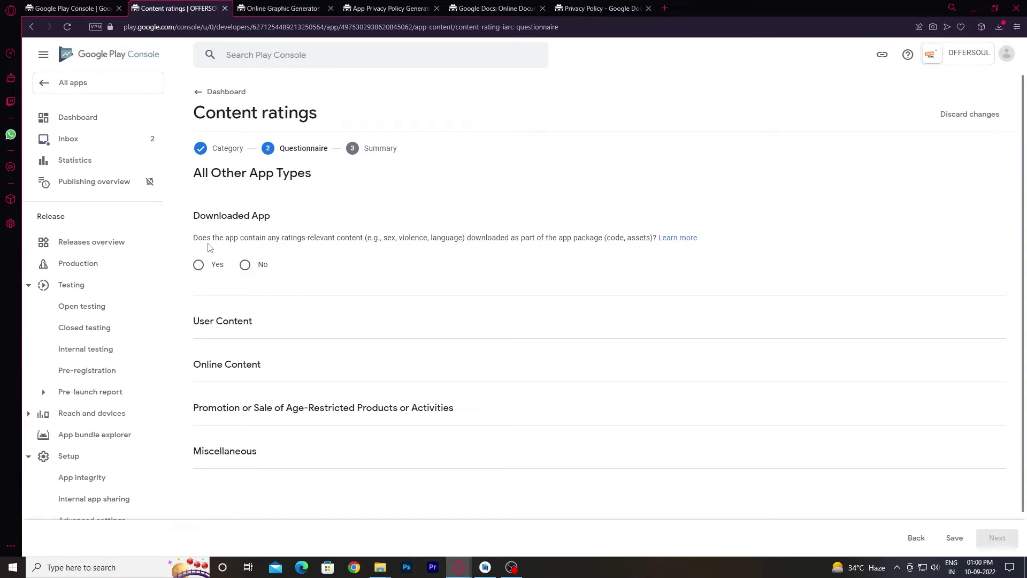
Answer No to the downloaded content, user-shared content and online content questions.
left_click(245, 264)
left_click(245, 369)
scroll(292, 355, "down", 3)
left_click(245, 314)
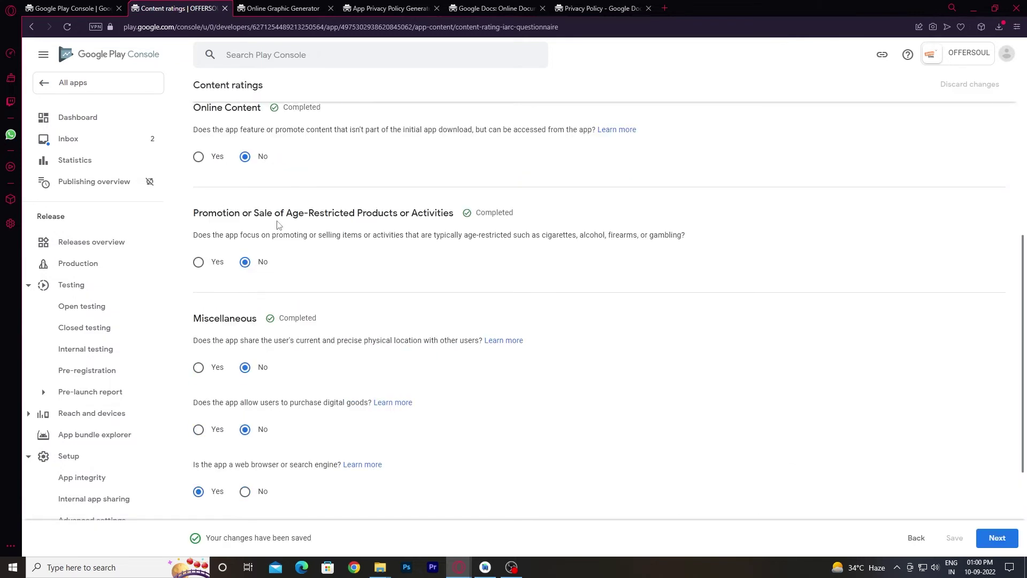
scroll(275, 236, "up", 5)
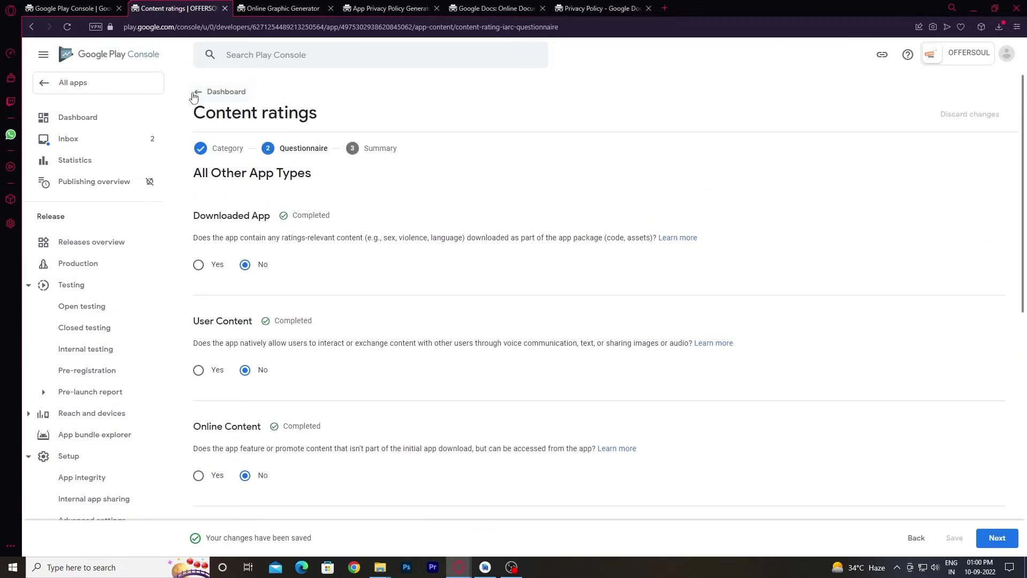
left_click(199, 93)
scroll(379, 395, "down", 4)
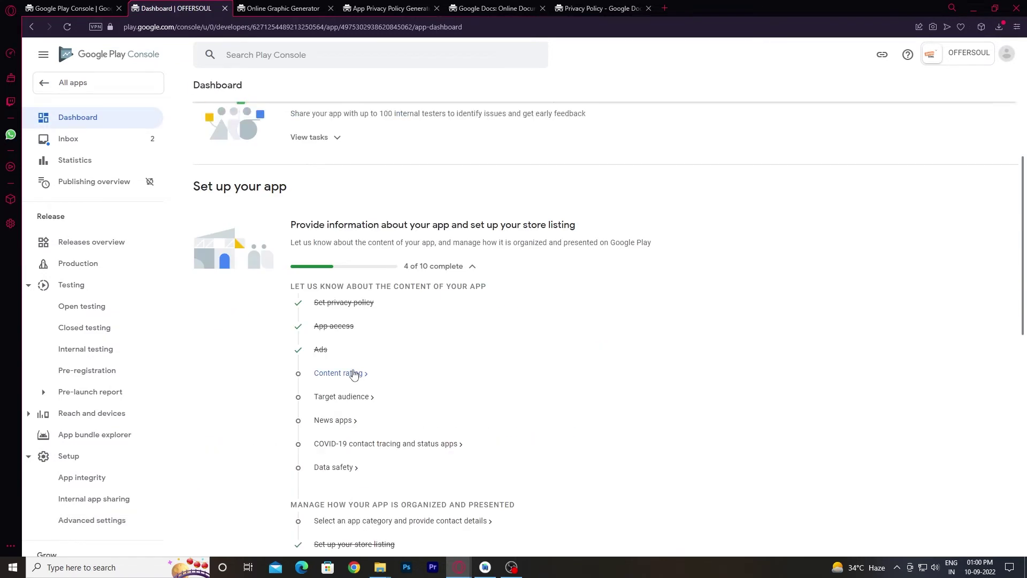
left_click(339, 375)
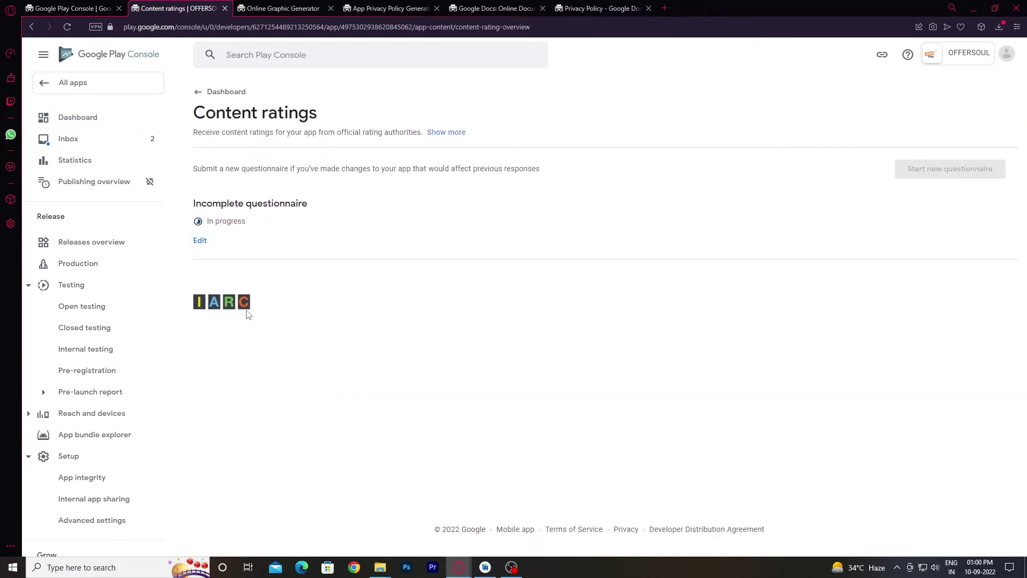
left_click(198, 94)
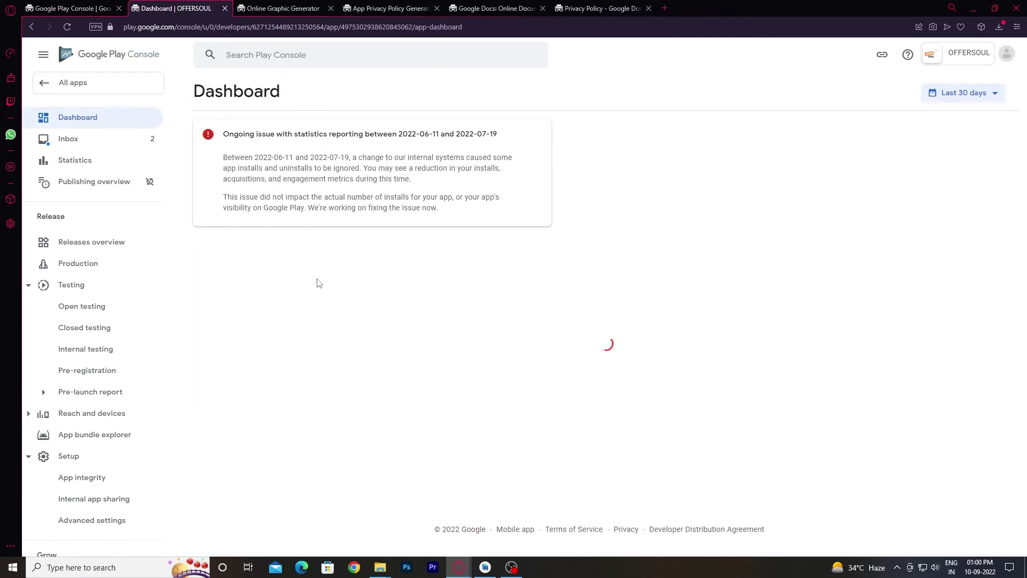
scroll(297, 376, "down", 3)
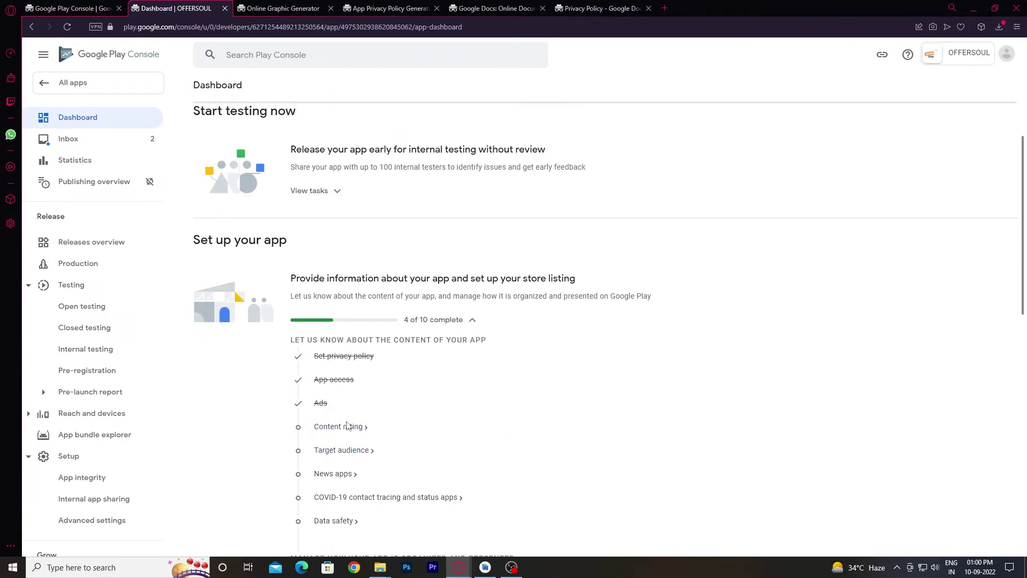
left_click(347, 425)
Resume the questionnaire, answer No to the web-browser question, and save the answers.
left_click(200, 239)
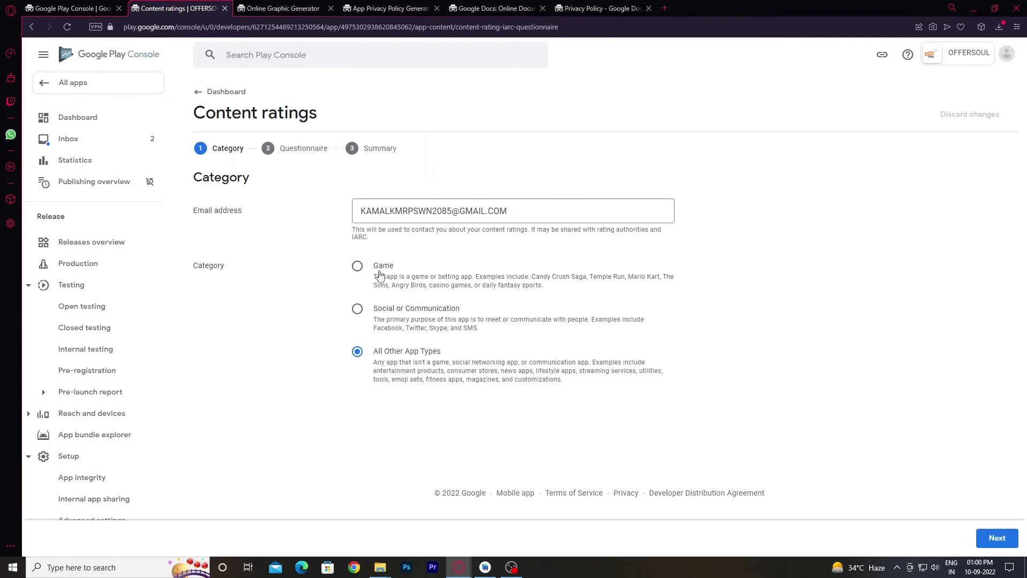
left_click(997, 539)
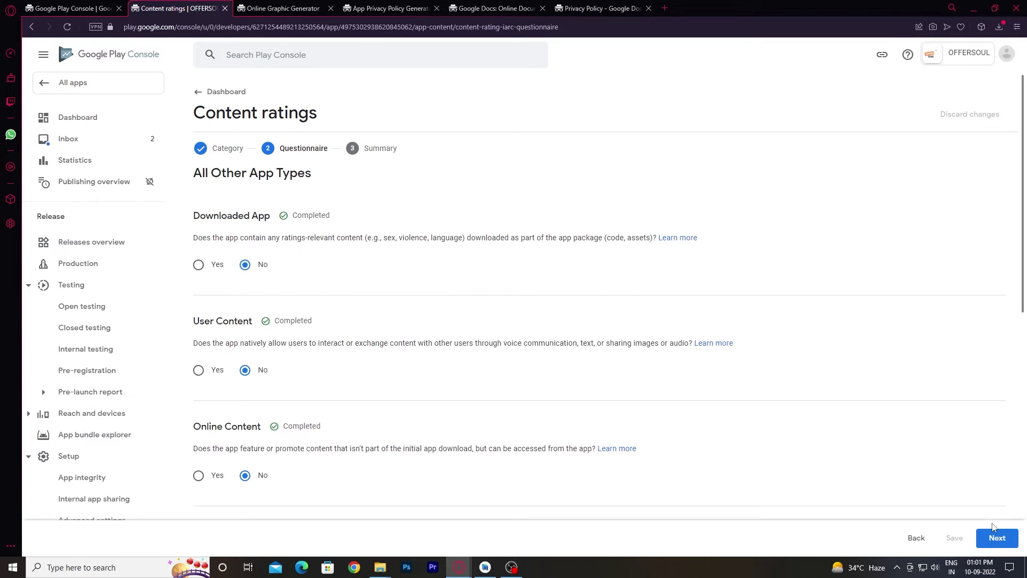
scroll(715, 293, "down", 9)
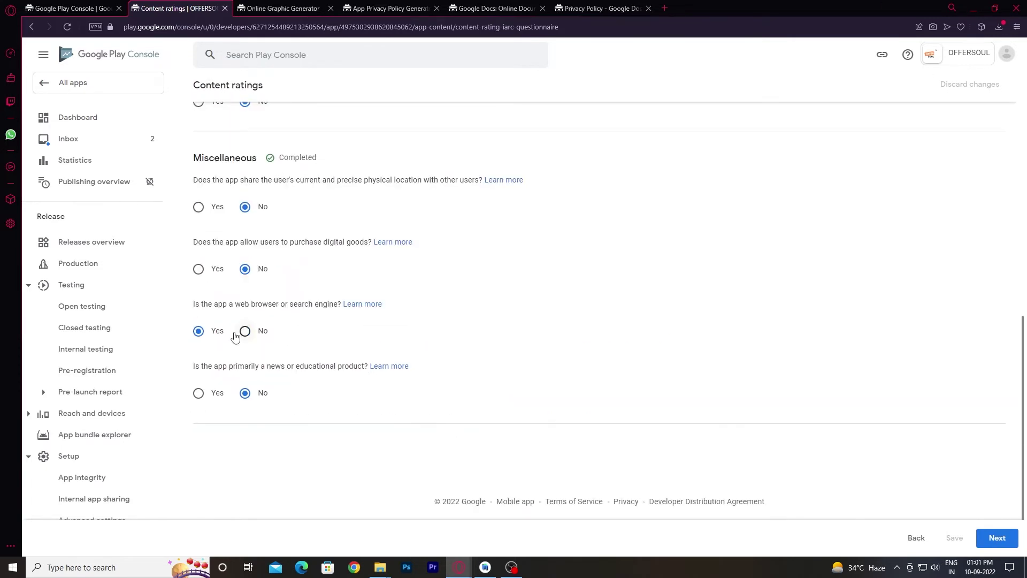
left_click(245, 333)
left_click(955, 537)
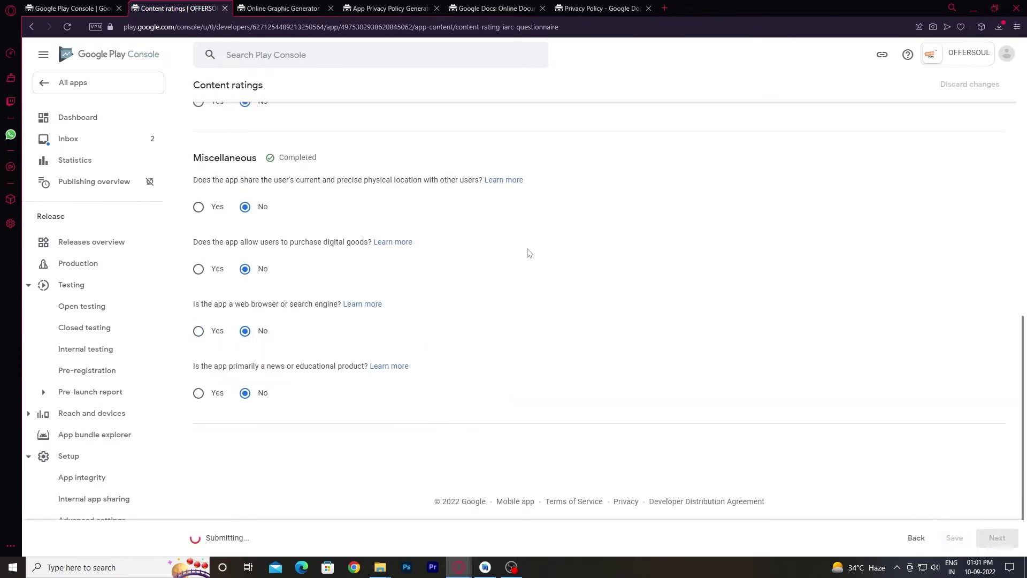
scroll(225, 166, "up", 10)
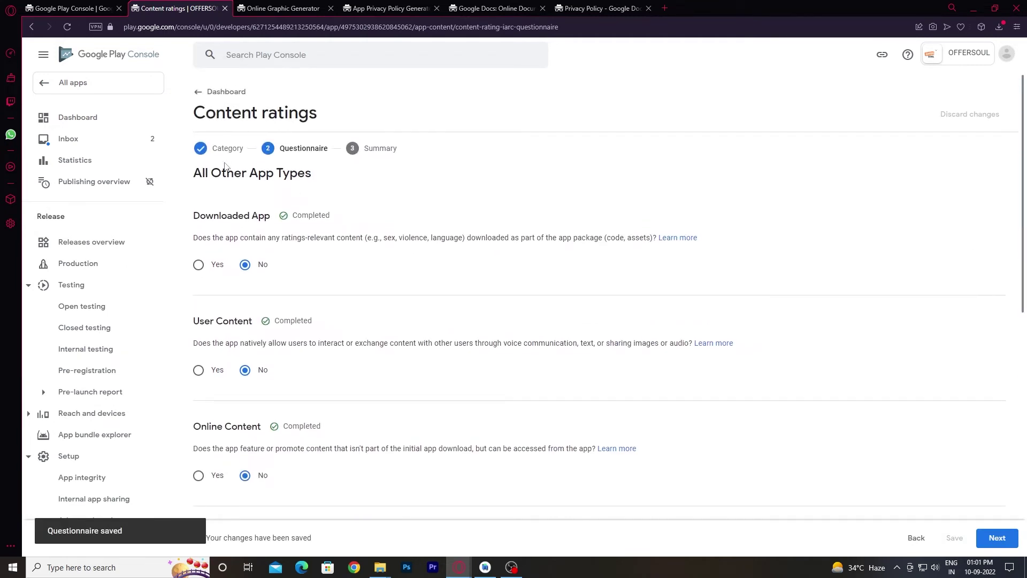
left_click(197, 99)
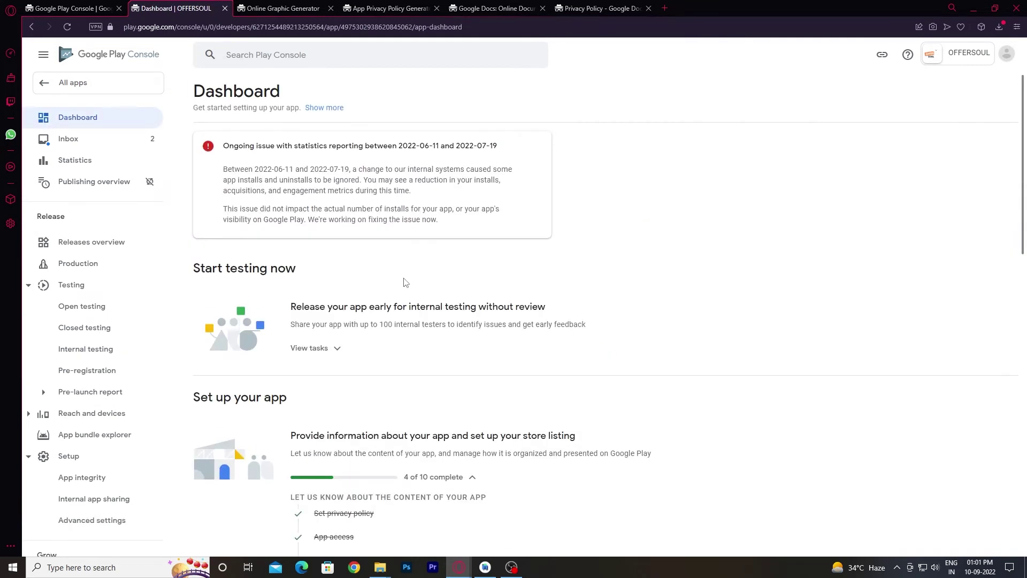
Reopen the questionnaire, answer Yes to the web browser and news or educational questions, and save.
scroll(398, 321, "down", 4)
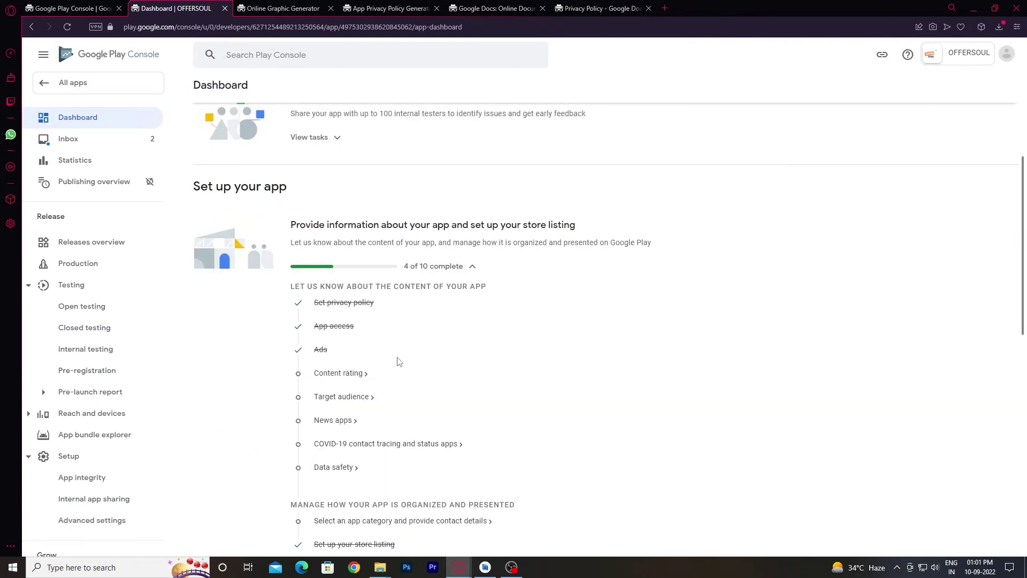
left_click(357, 377)
left_click(205, 240)
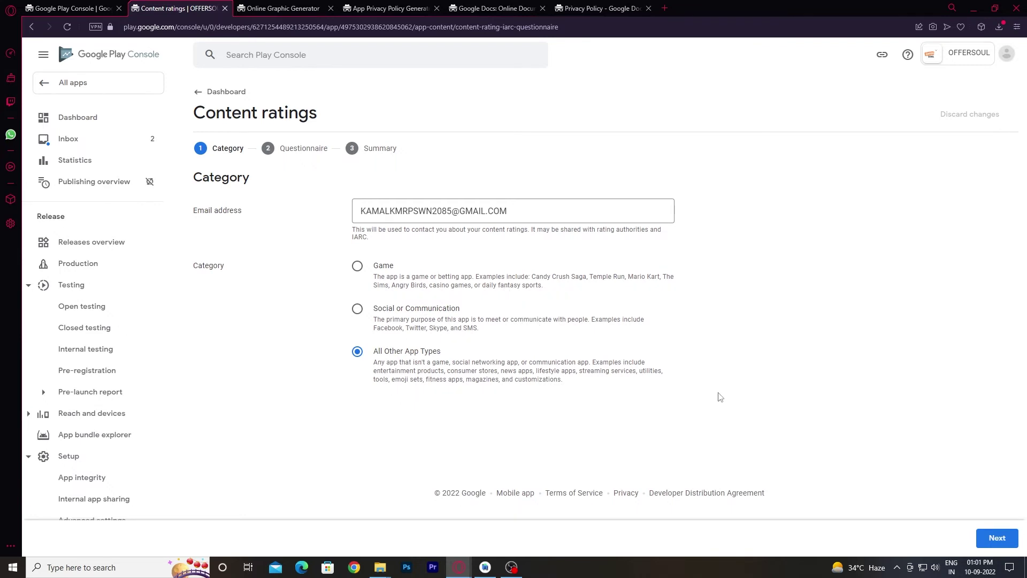
left_click(993, 537)
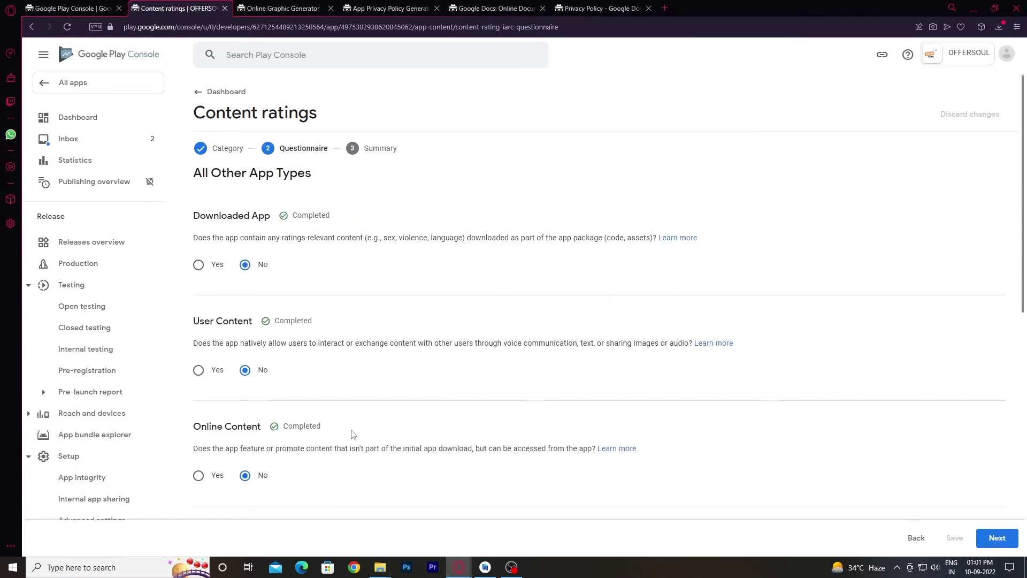
scroll(353, 433, "down", 9)
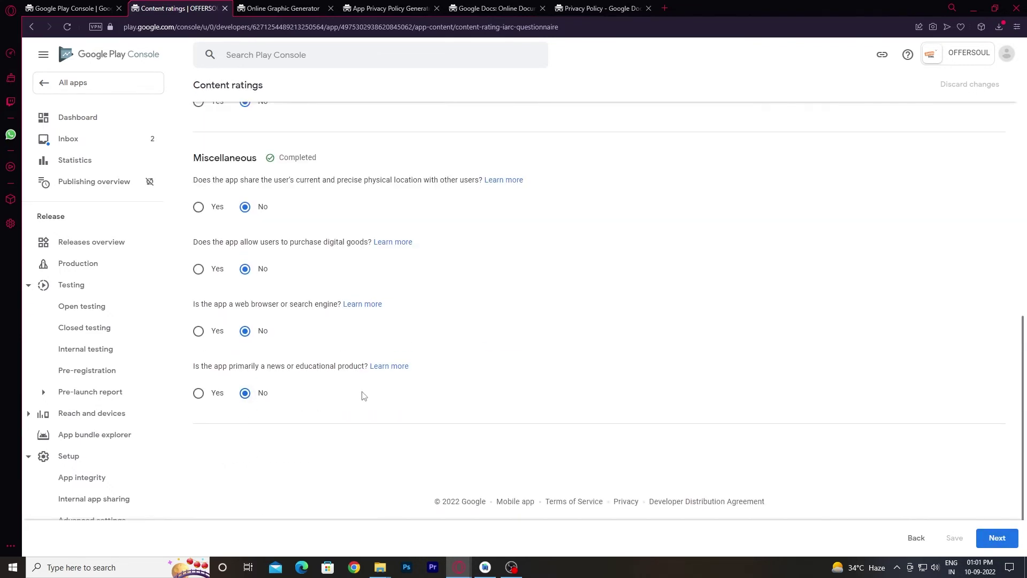
scroll(320, 369, "up", 2)
scroll(383, 404, "up", 8)
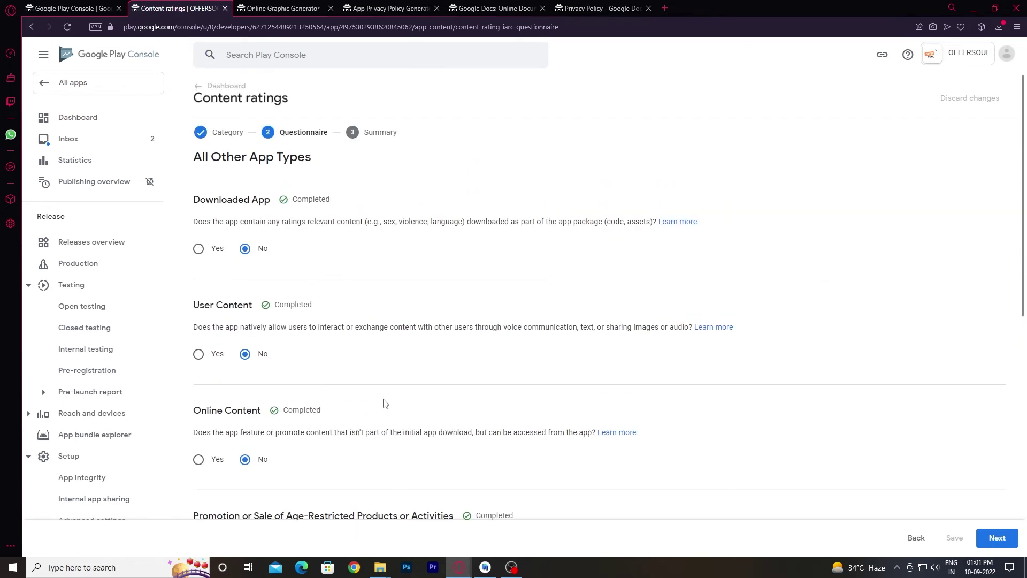
scroll(338, 432, "down", 10)
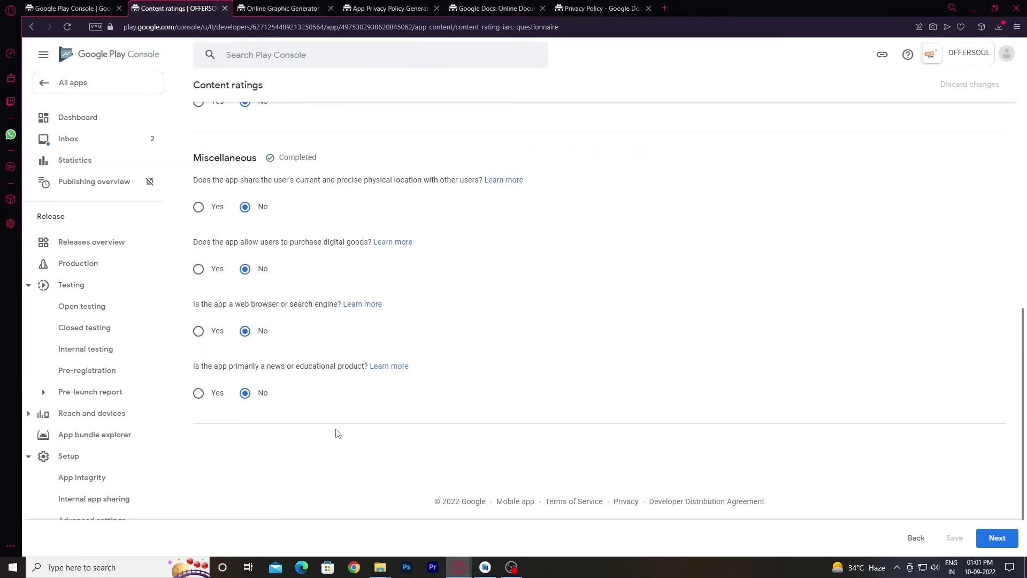
left_click(213, 394)
left_click(202, 332)
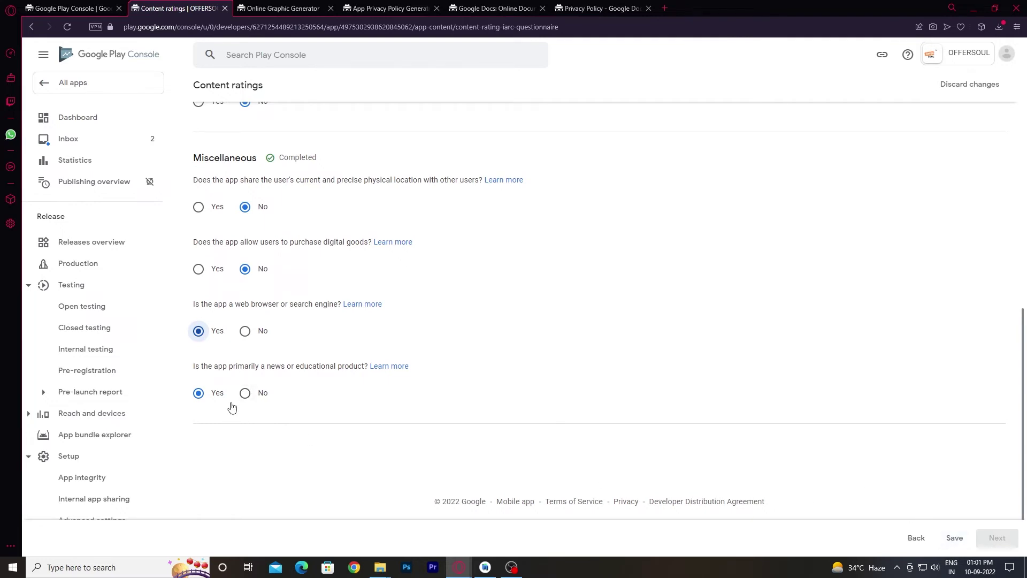
left_click(249, 396)
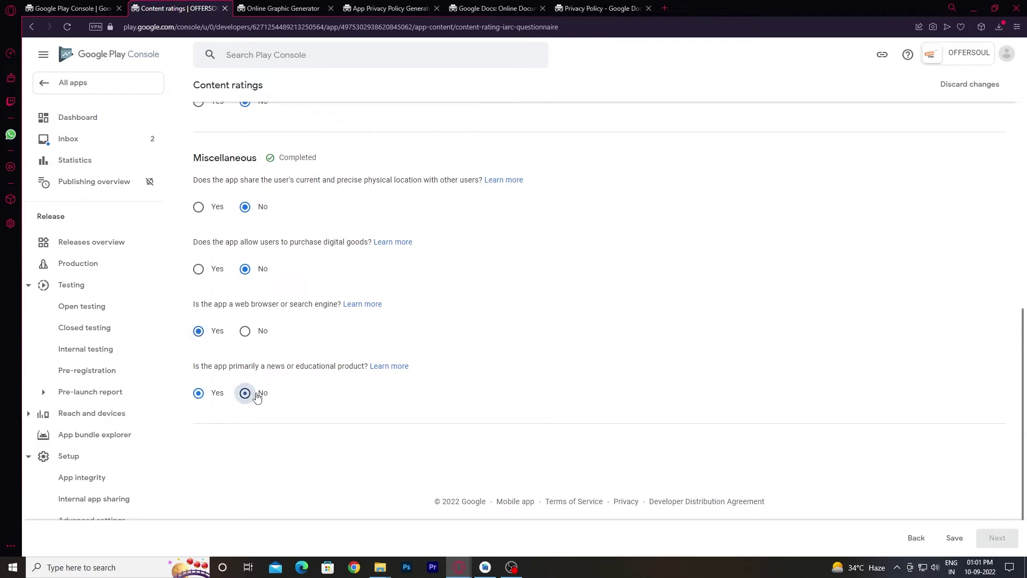
left_click(200, 395)
left_click(954, 537)
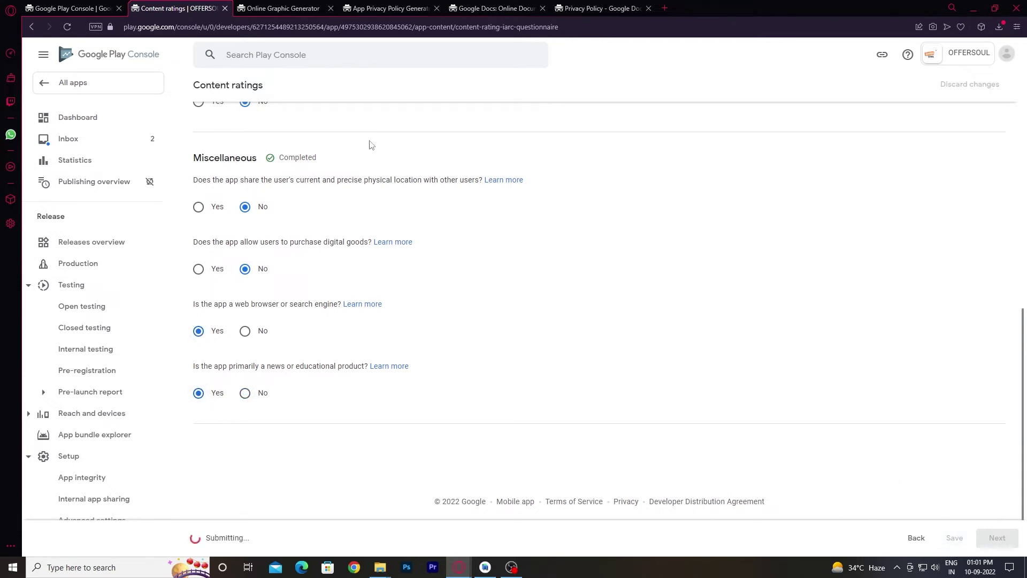
scroll(648, 355, "up", 5)
scroll(647, 356, "up", 2)
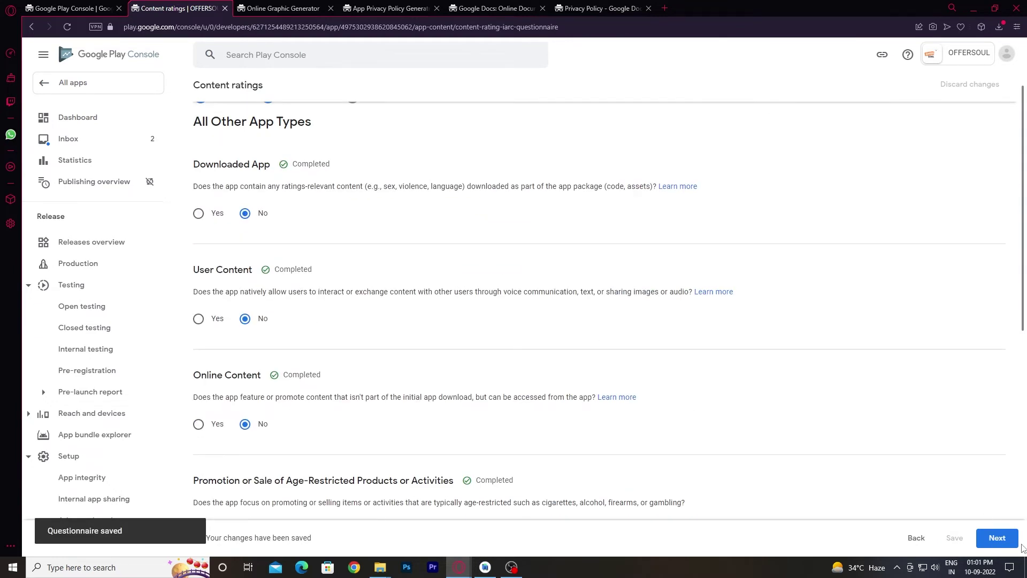
Submit the questionnaire from its summary to receive ratings such as Everyone and PEGI 3.
left_click(998, 538)
scroll(388, 415, "down", 4)
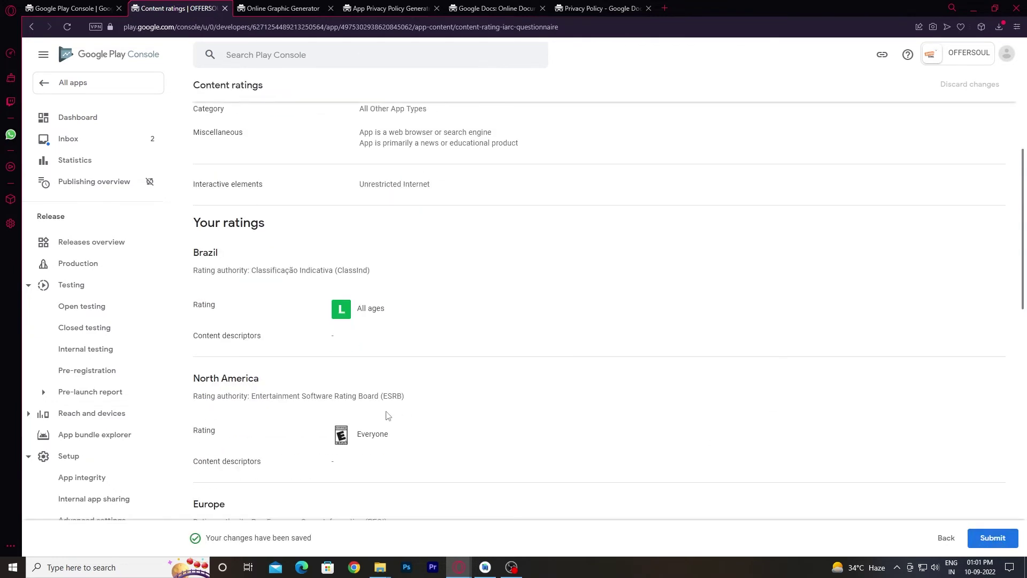
scroll(387, 415, "down", 6)
scroll(805, 446, "up", 3)
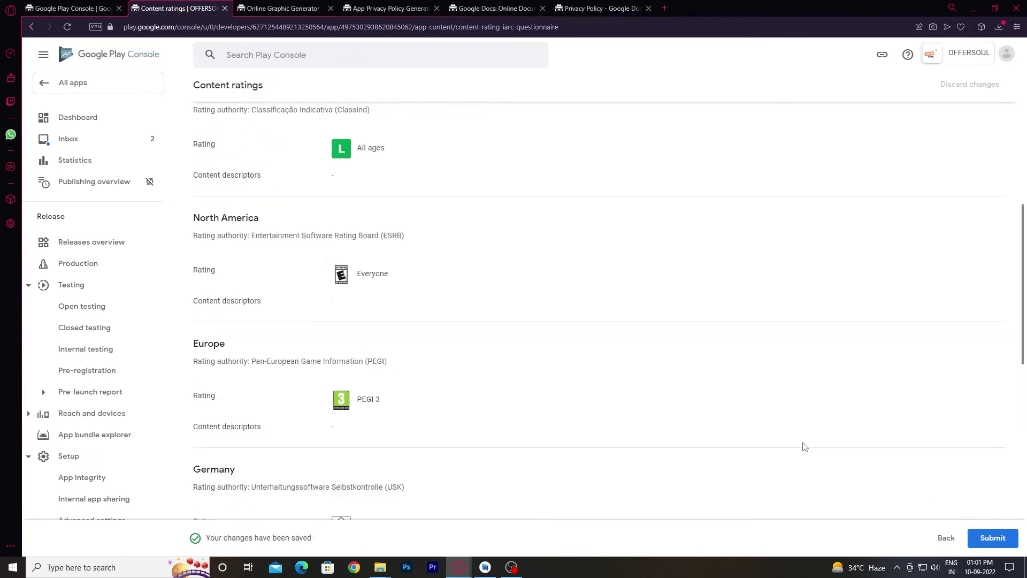
left_click(993, 538)
left_click(367, 285)
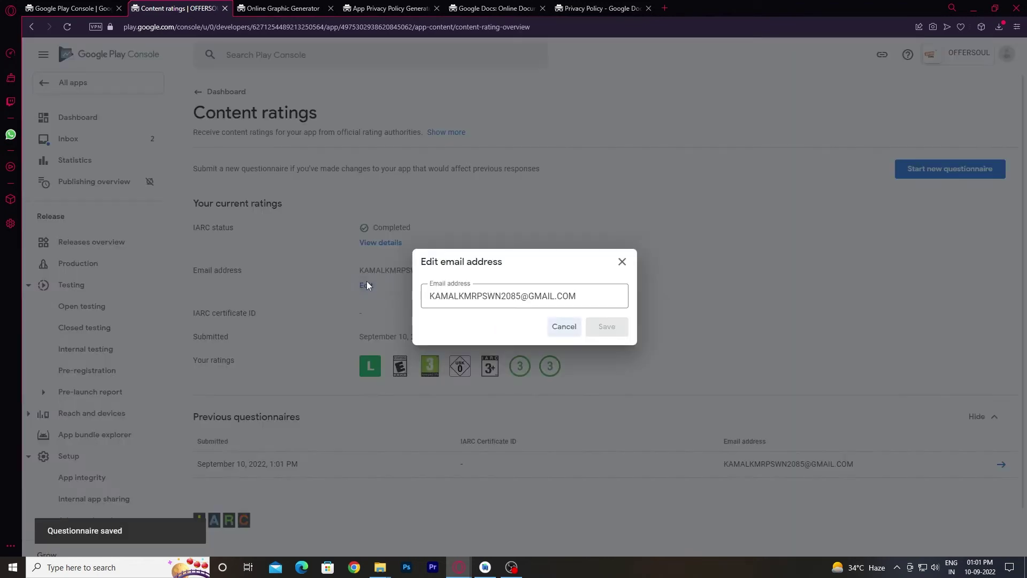
left_click(621, 262)
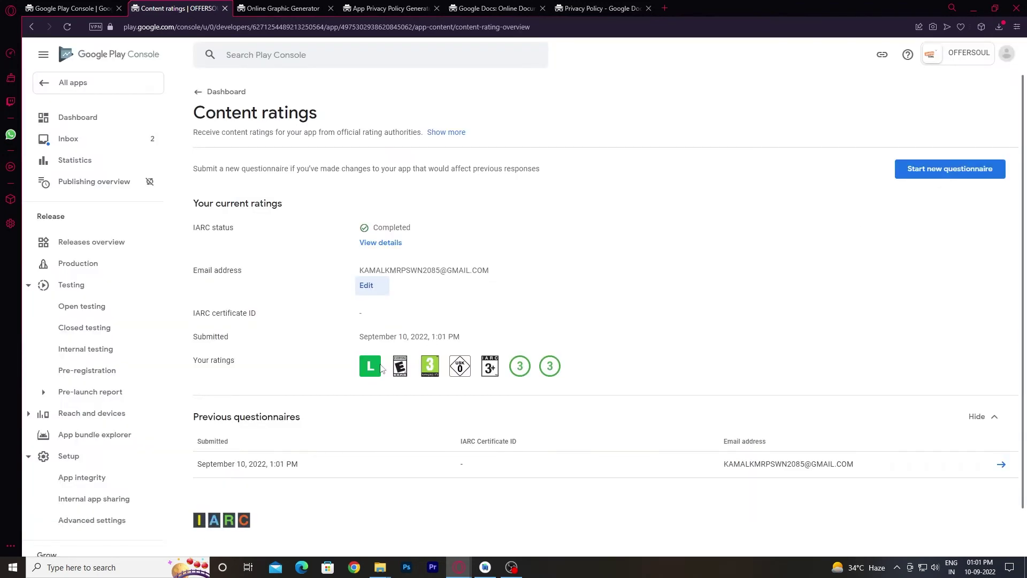
scroll(209, 251, "down", 1)
scroll(209, 248, "up", 1)
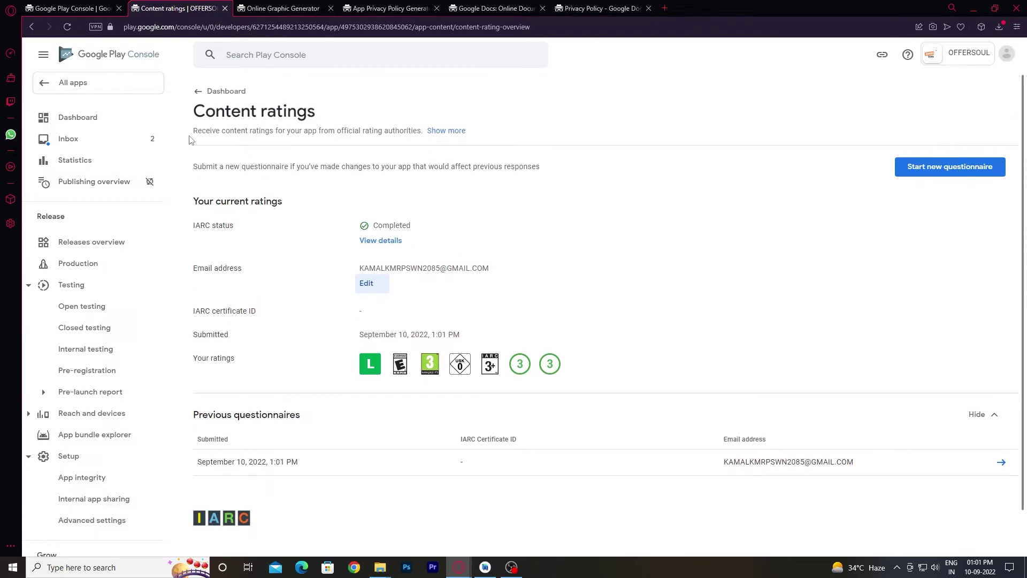
left_click(202, 93)
scroll(359, 384, "down", 4)
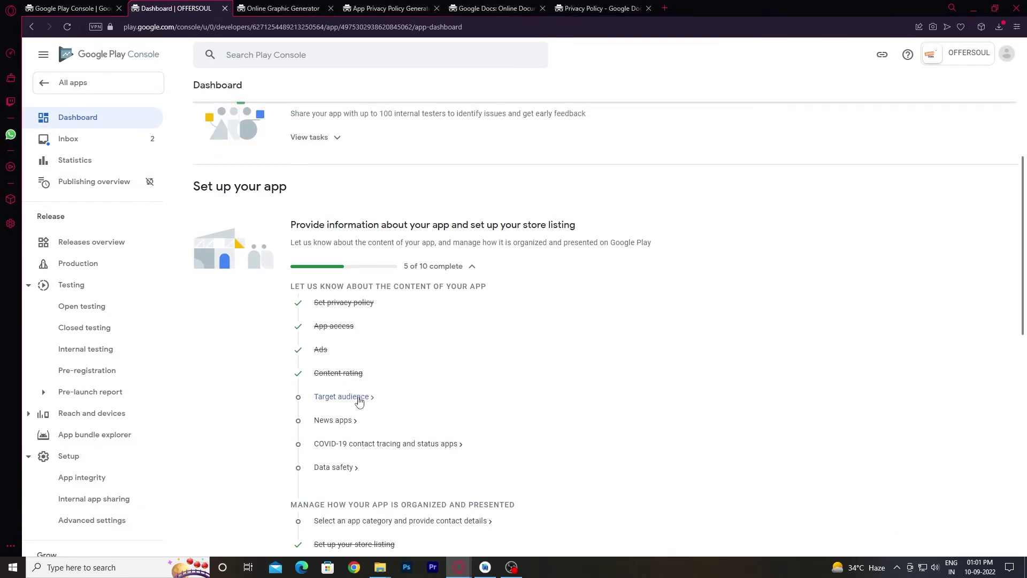
Select the 13-15, 16-17 and 18 and over target age groups.
left_click(359, 399)
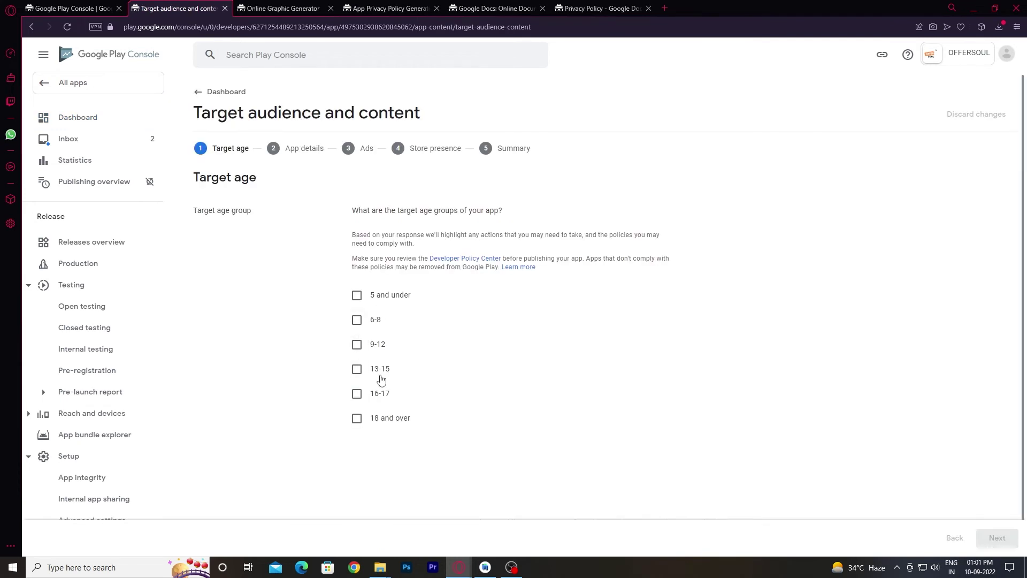
left_click(358, 396)
left_click(364, 423)
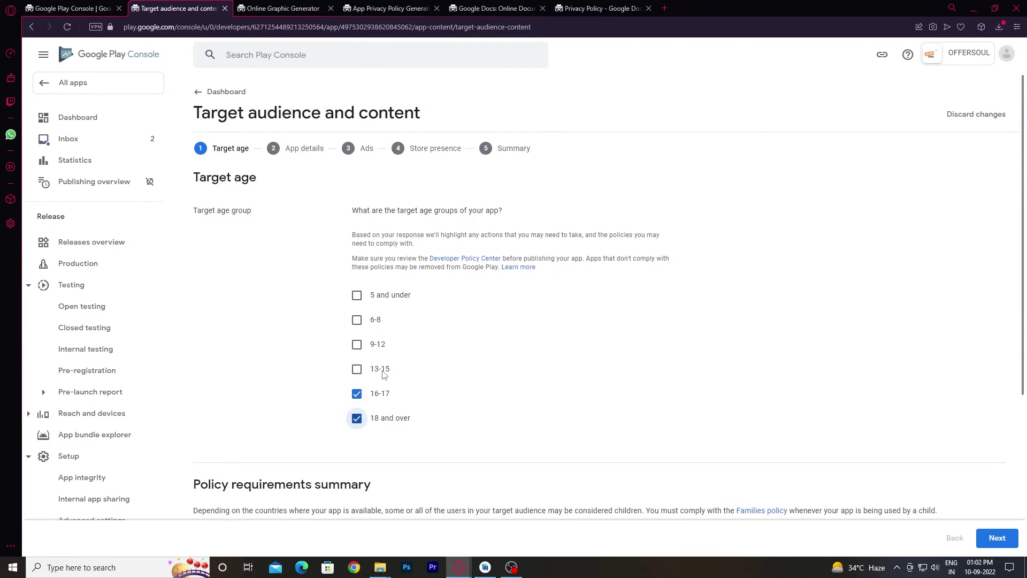
scroll(625, 470, "down", 4)
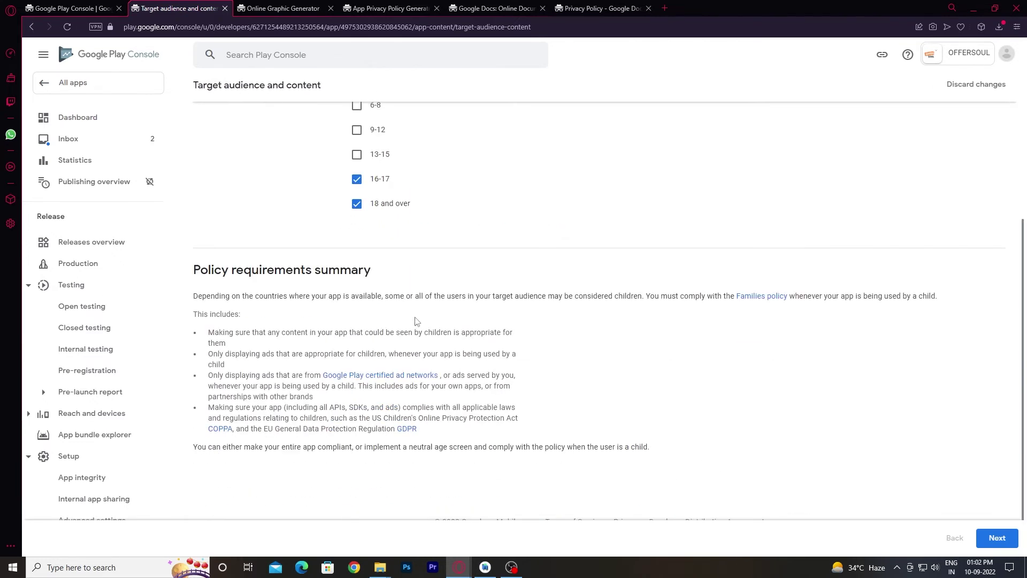
scroll(417, 321, "up", 2)
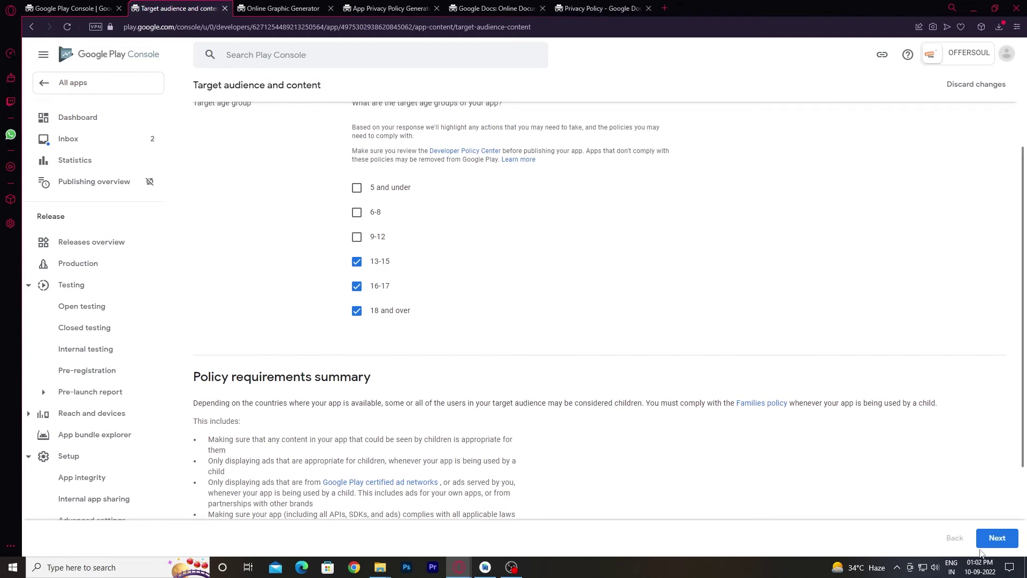
left_click(994, 538)
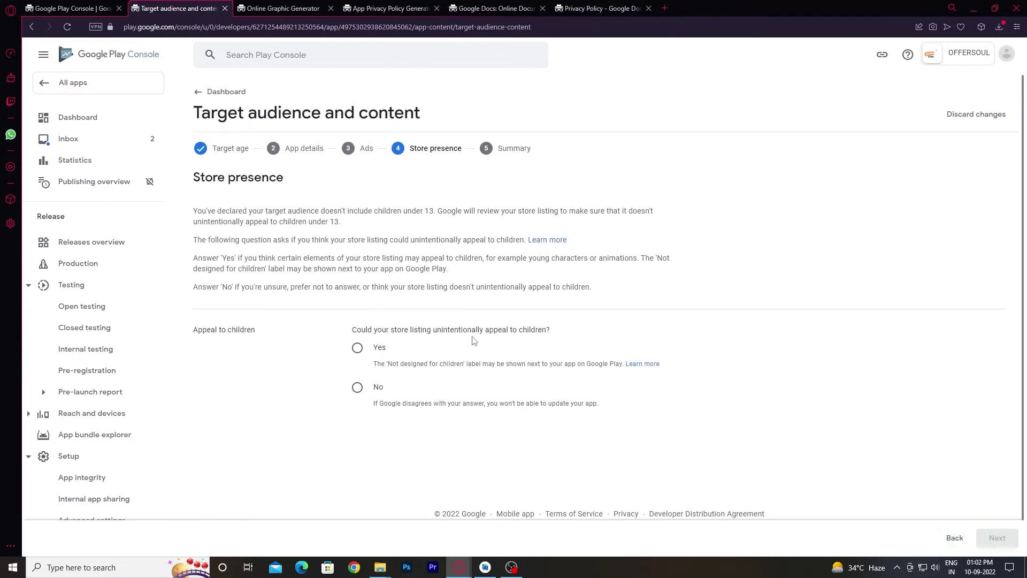
Declare the app does not appeal to children and save the target audience.
left_click(372, 351)
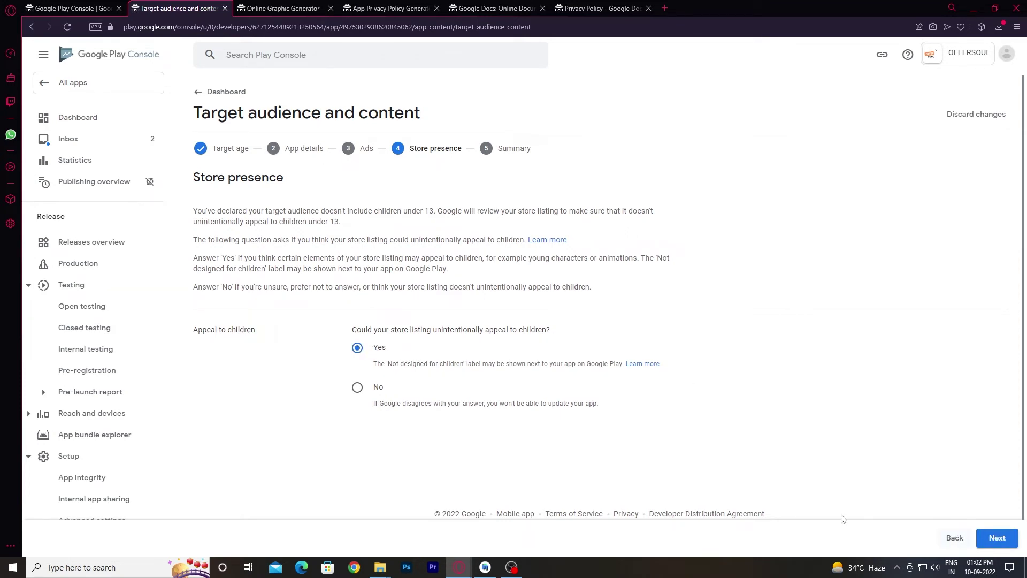
left_click(376, 390)
left_click(997, 536)
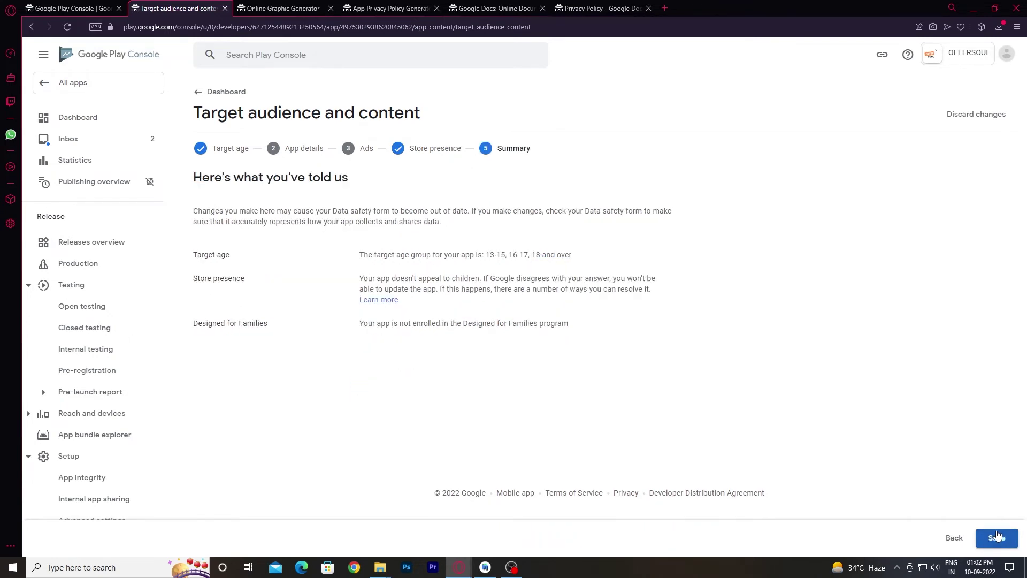
left_click(996, 532)
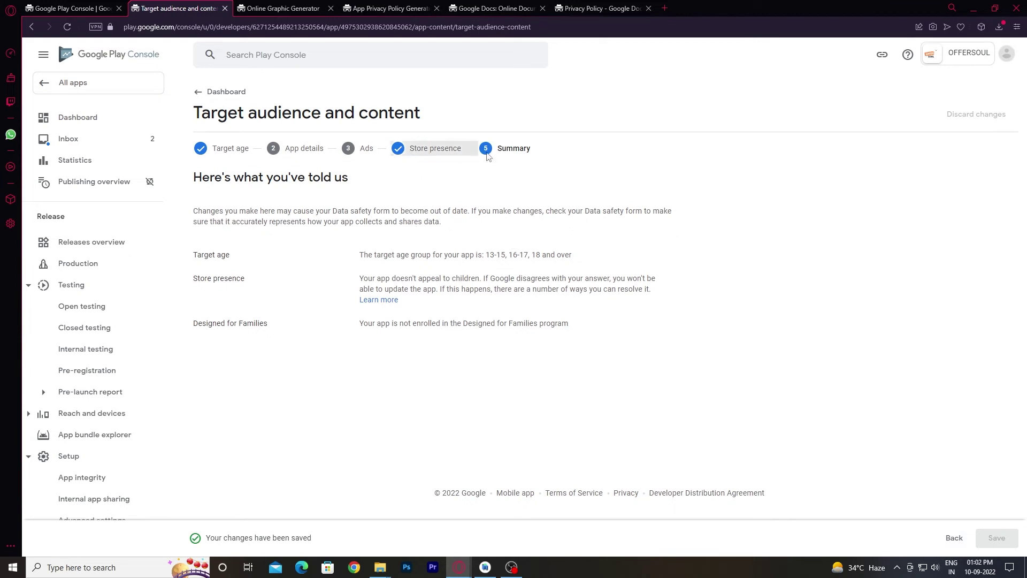
double_click(503, 149)
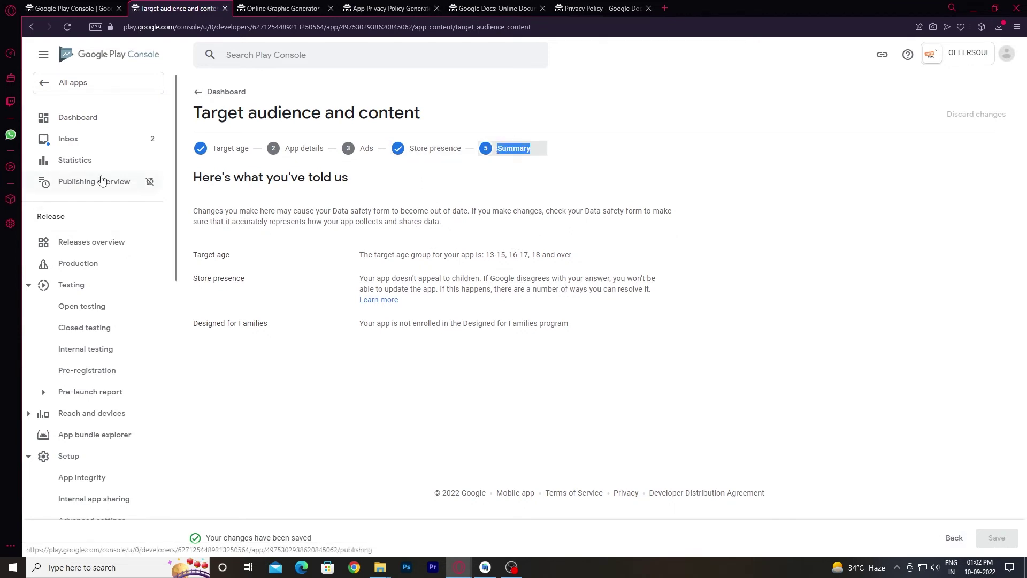
left_click(203, 95)
scroll(309, 352, "down", 3)
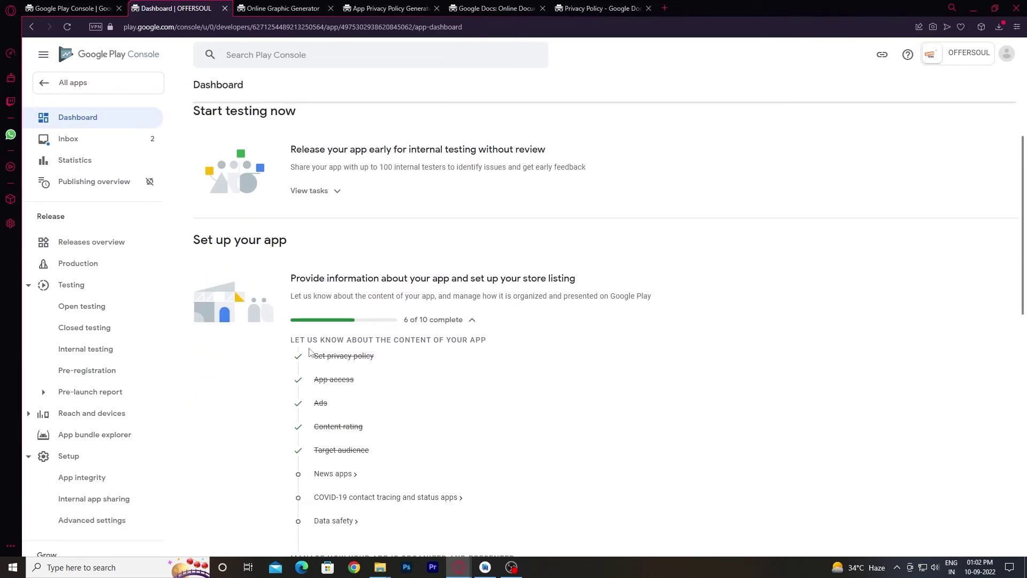
Declare OFFERSOUL is not a news app and save the News apps declaration.
left_click(350, 474)
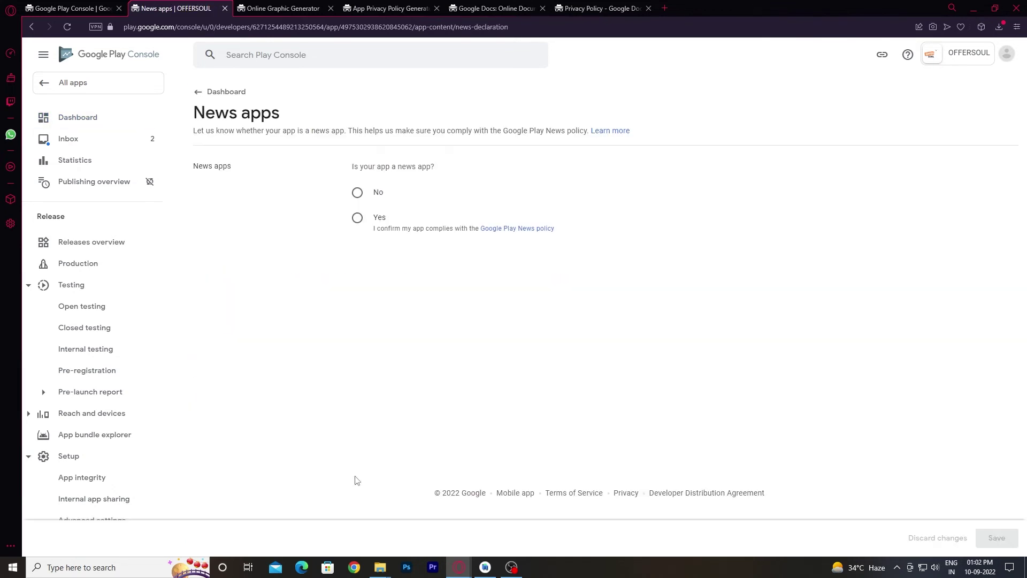
left_click(357, 195)
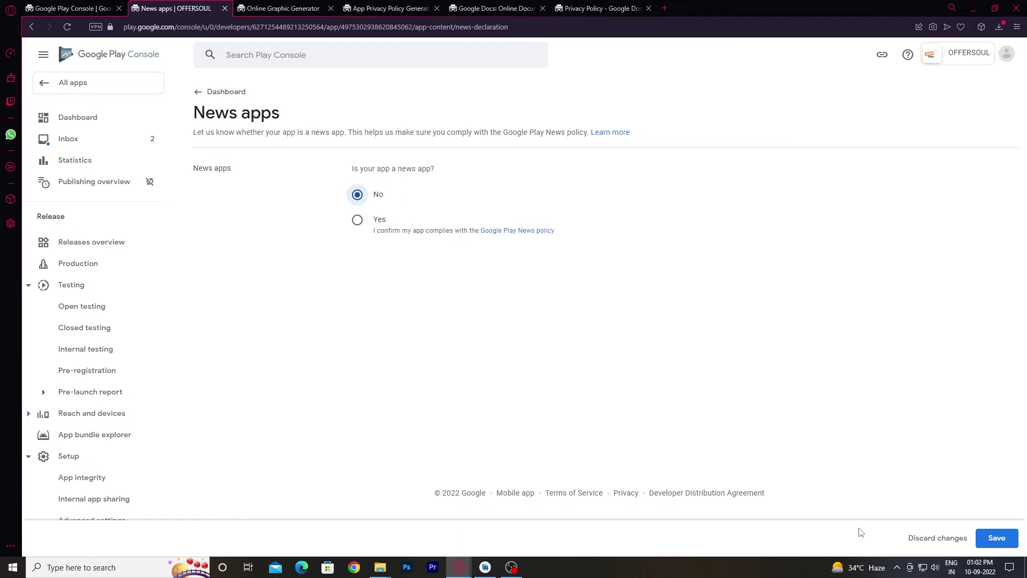
left_click(991, 536)
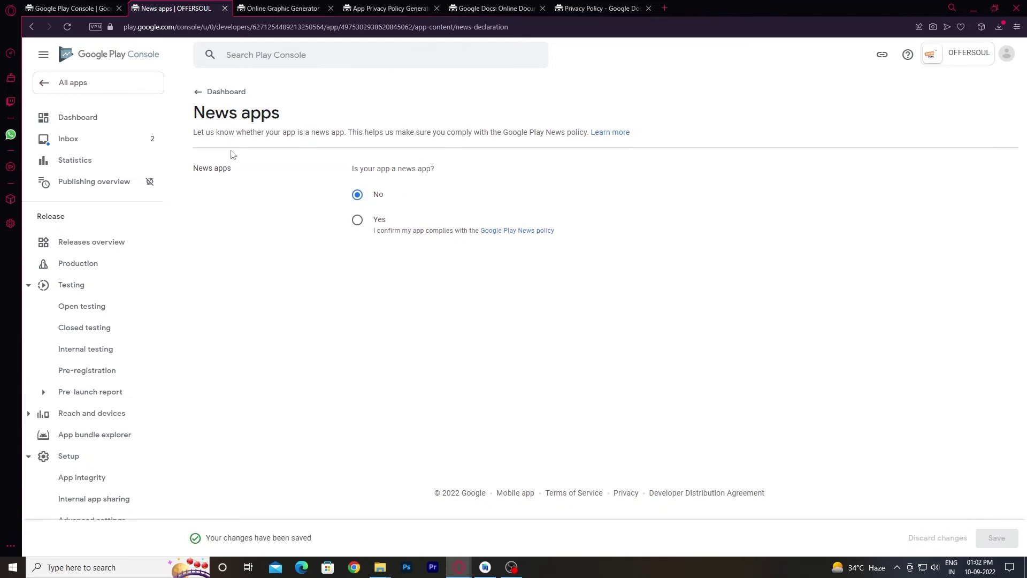
left_click(200, 91)
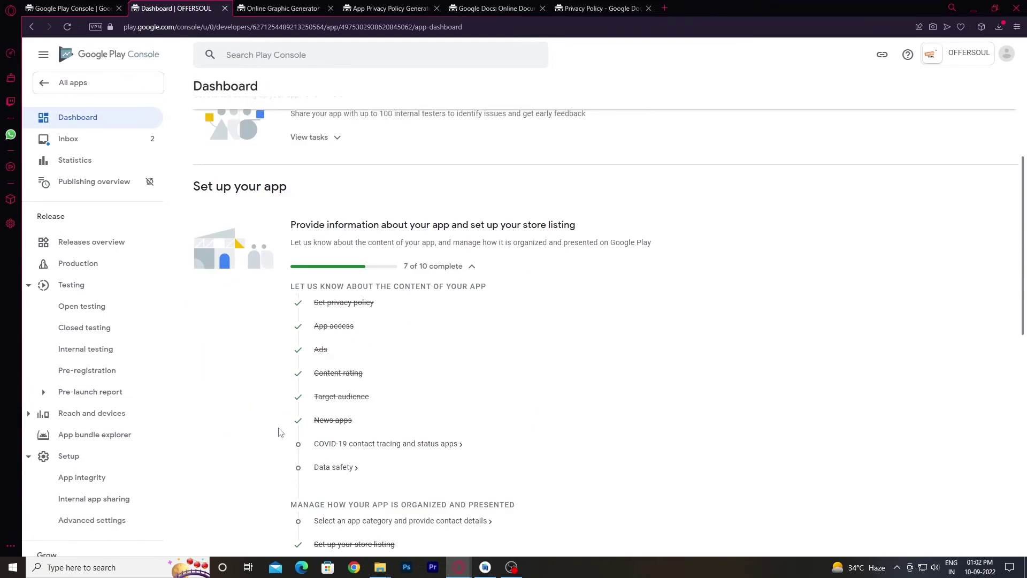
Declare it is not a publicly available COVID-19 contact tracing or status app and save.
left_click(337, 445)
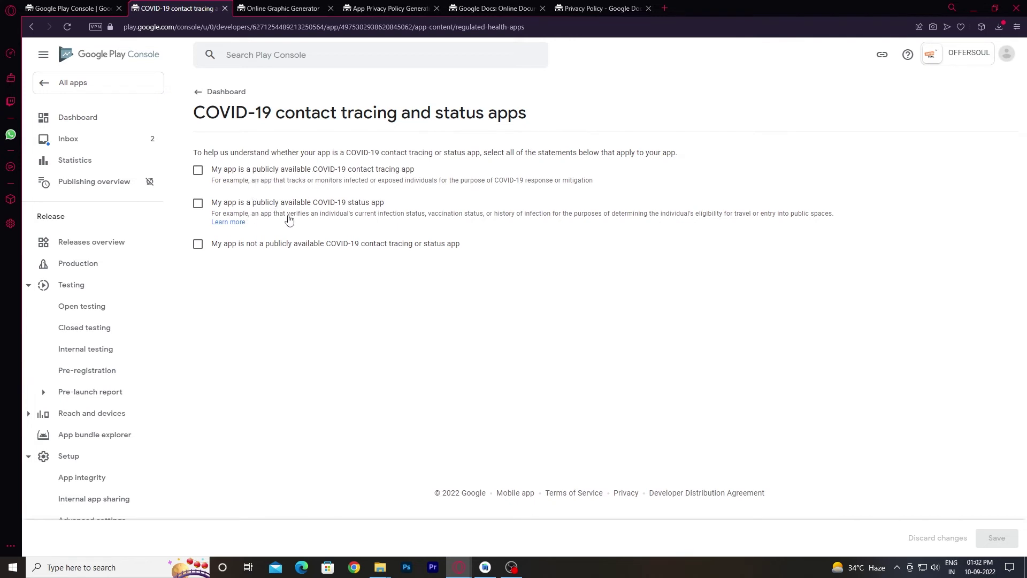
left_click(236, 245)
left_click(993, 536)
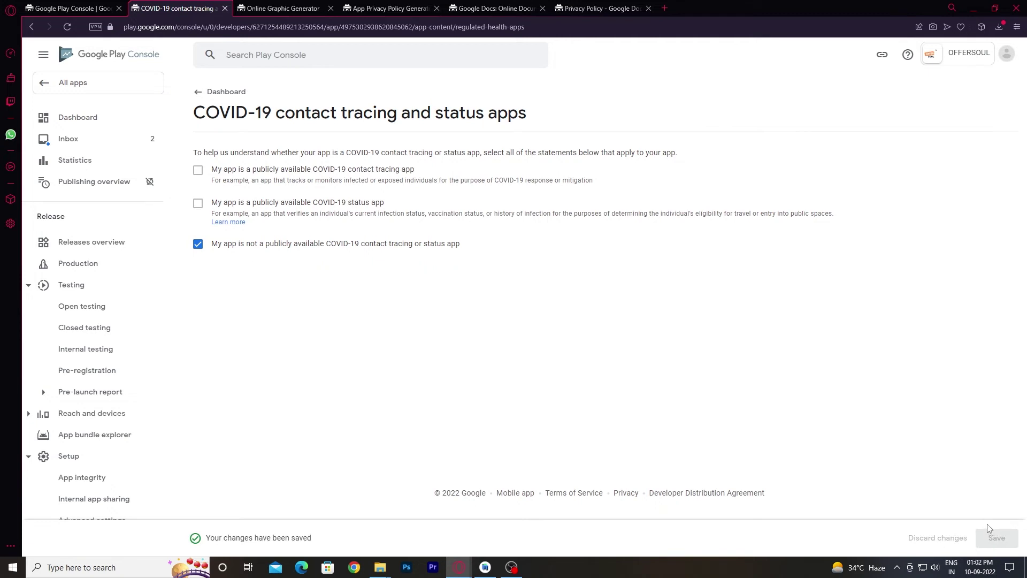
left_click(206, 92)
scroll(405, 365, "down", 3)
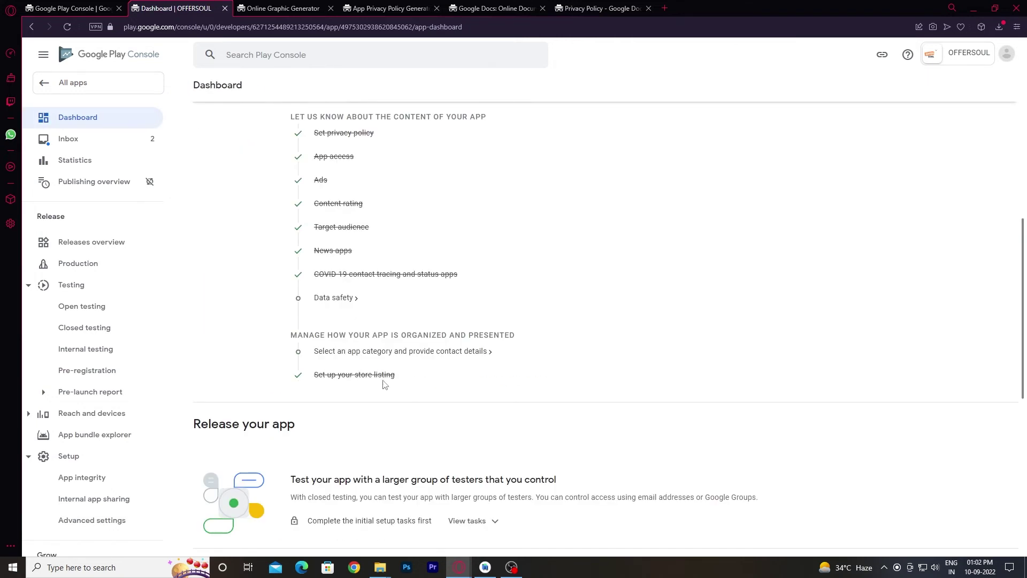
Choose Shopping as the app category in store settings, replacing an initial Lifestyle pick.
left_click(319, 354)
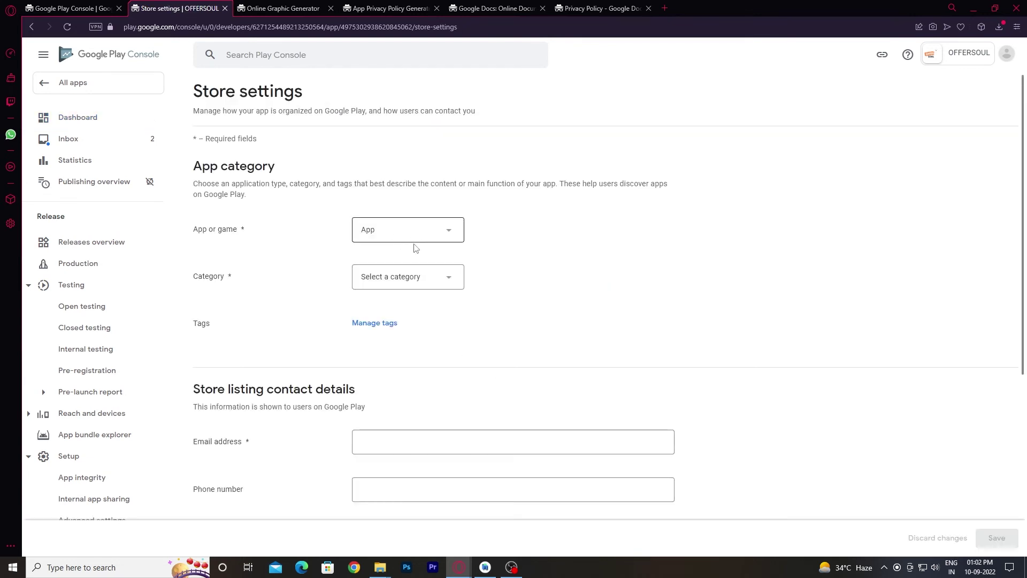
left_click(412, 278)
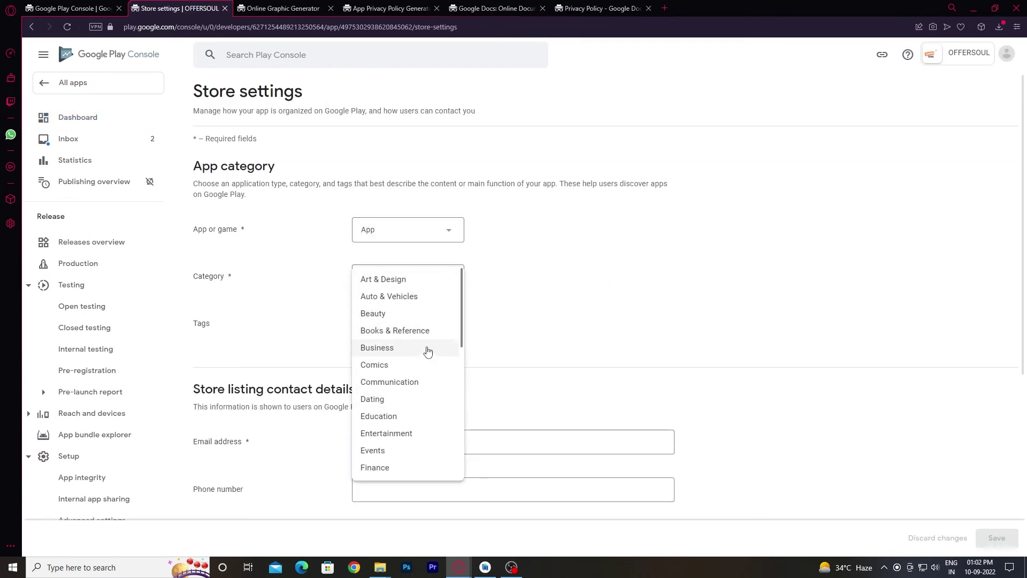
scroll(443, 326, "down", 2)
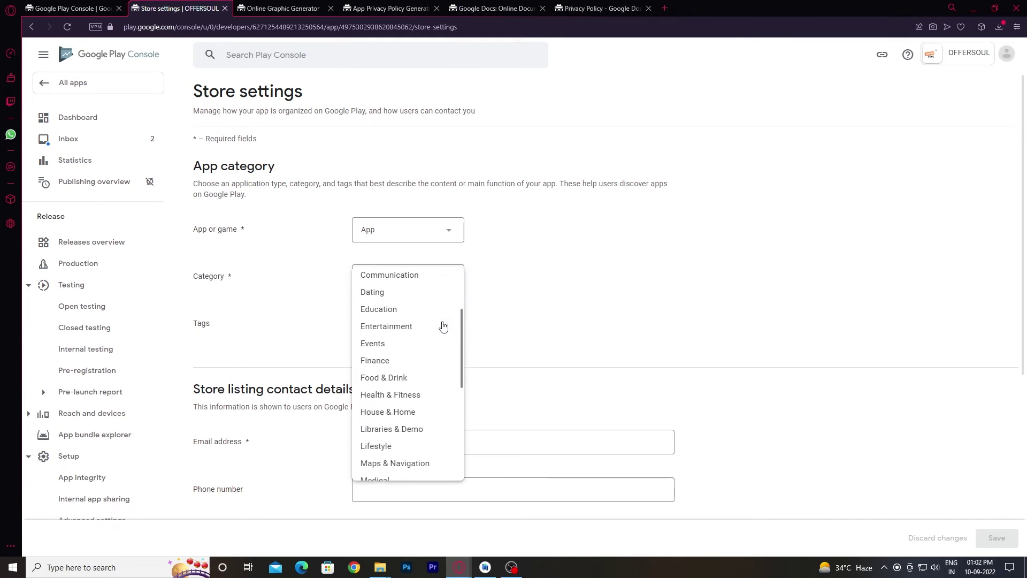
scroll(443, 326, "down", 2)
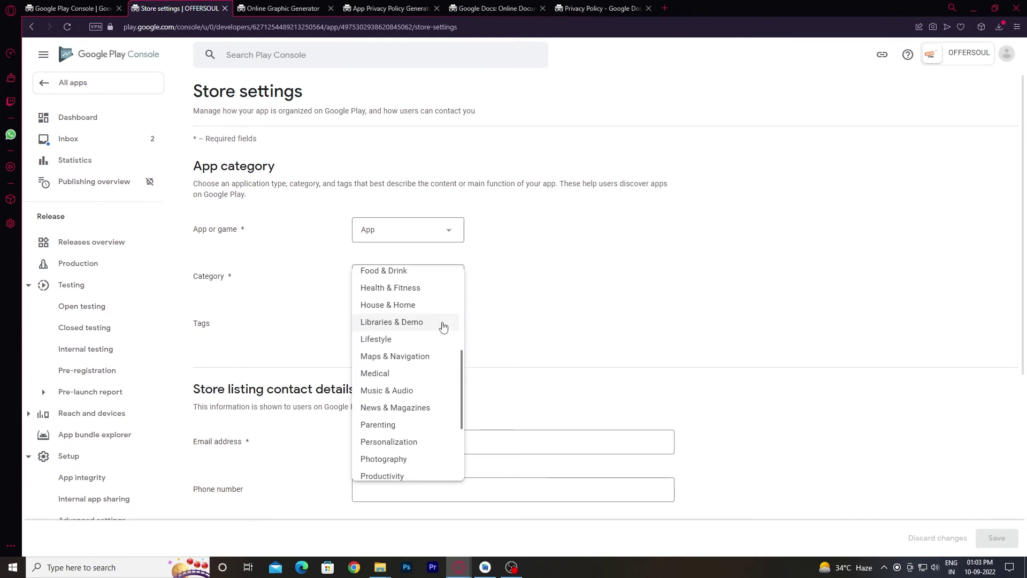
scroll(443, 326, "down", 2)
scroll(443, 326, "down", 1)
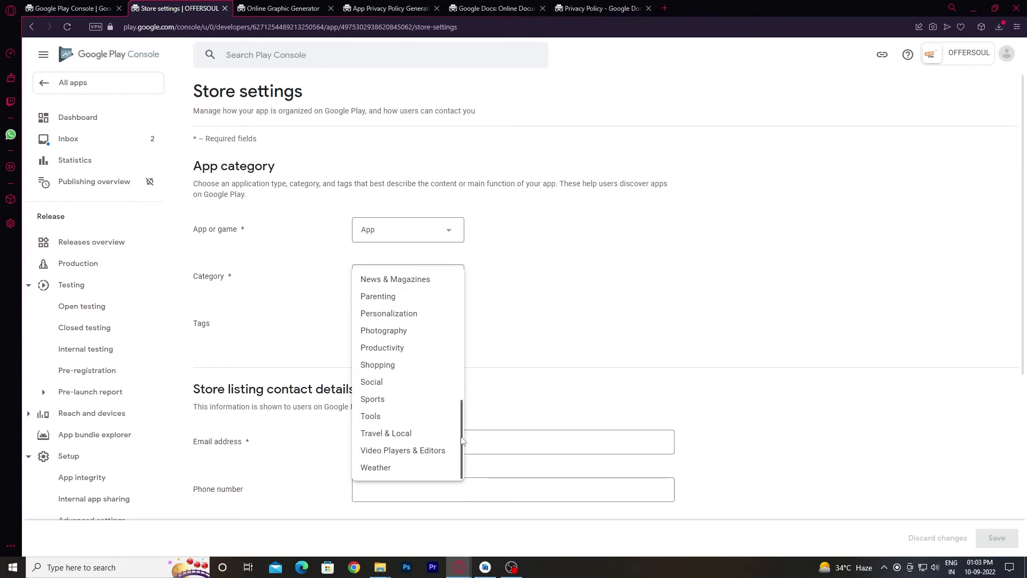
left_click_drag(462, 440, 454, 397)
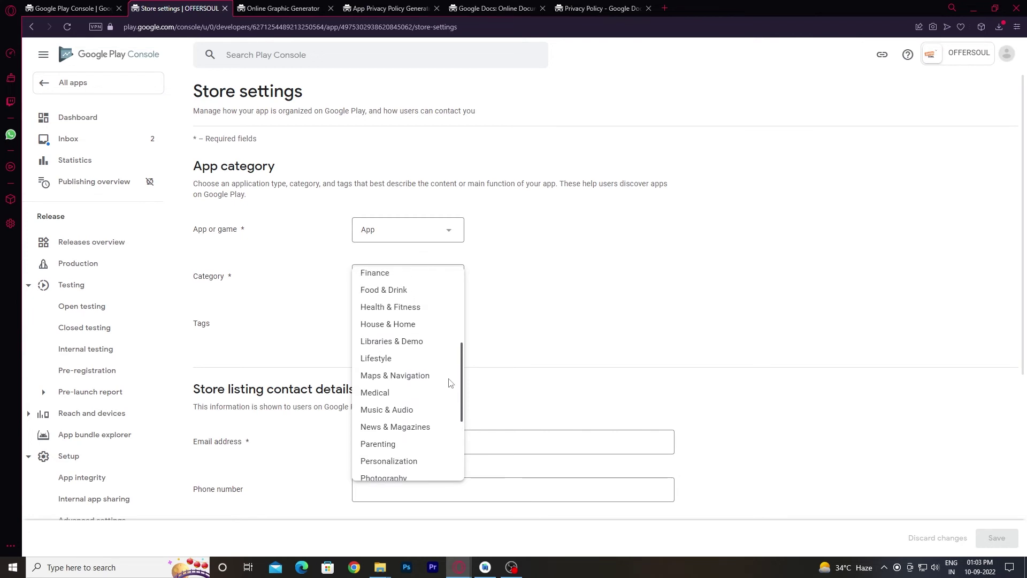
left_click_drag(452, 358, 457, 320)
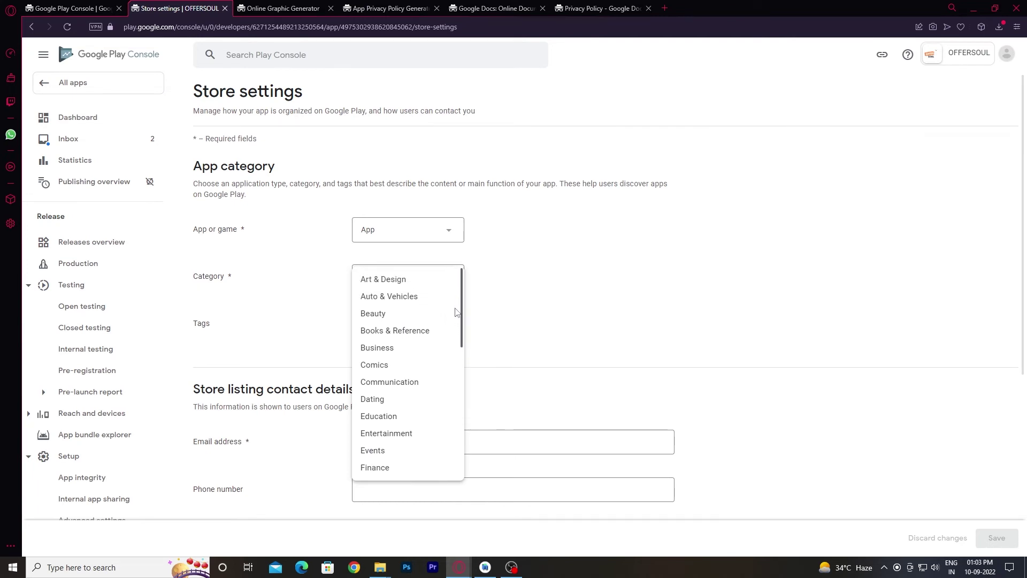
left_click_drag(456, 311, 447, 386)
left_click(378, 359)
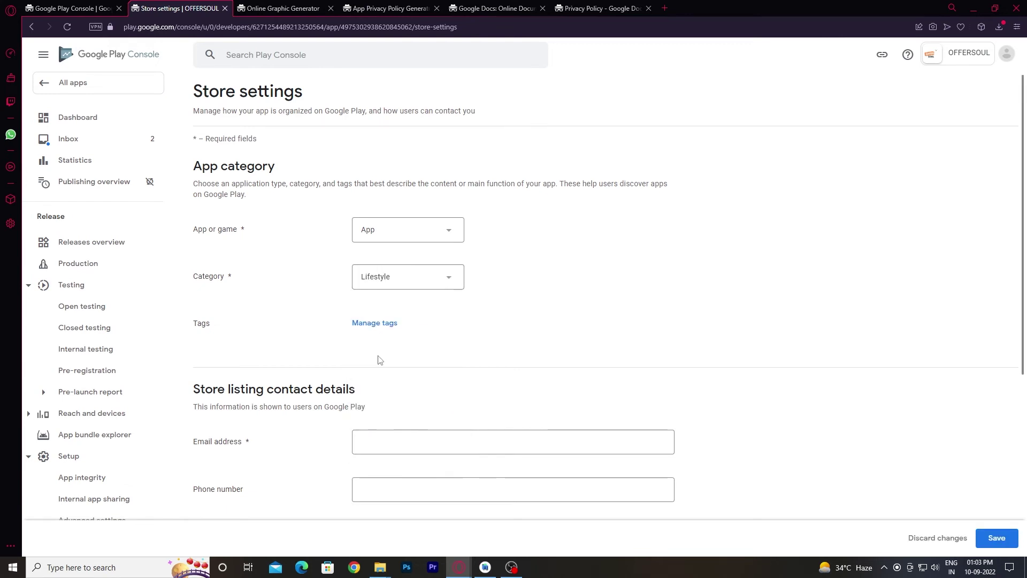
left_click(411, 283)
scroll(420, 400, "down", 3)
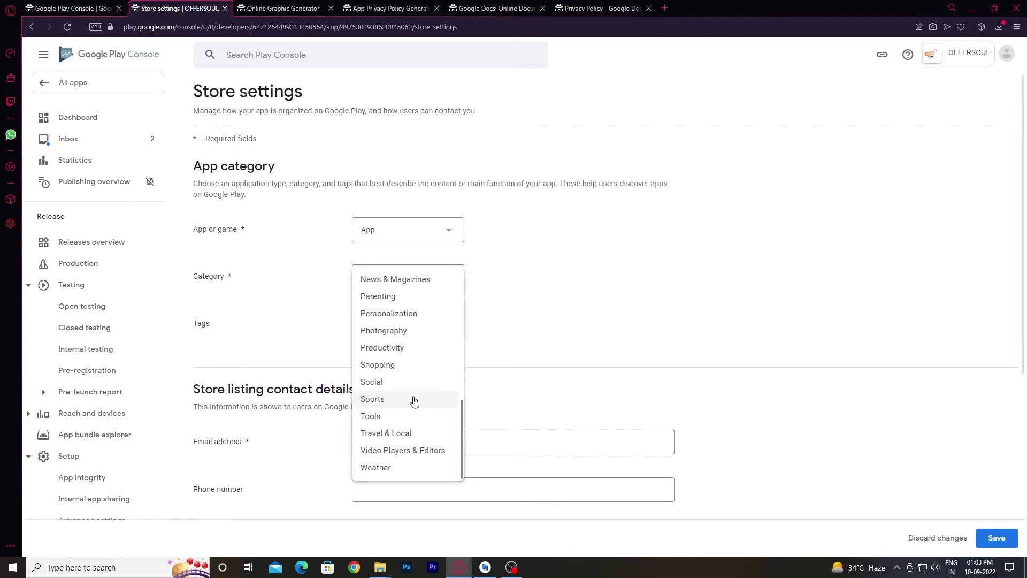
left_click(397, 366)
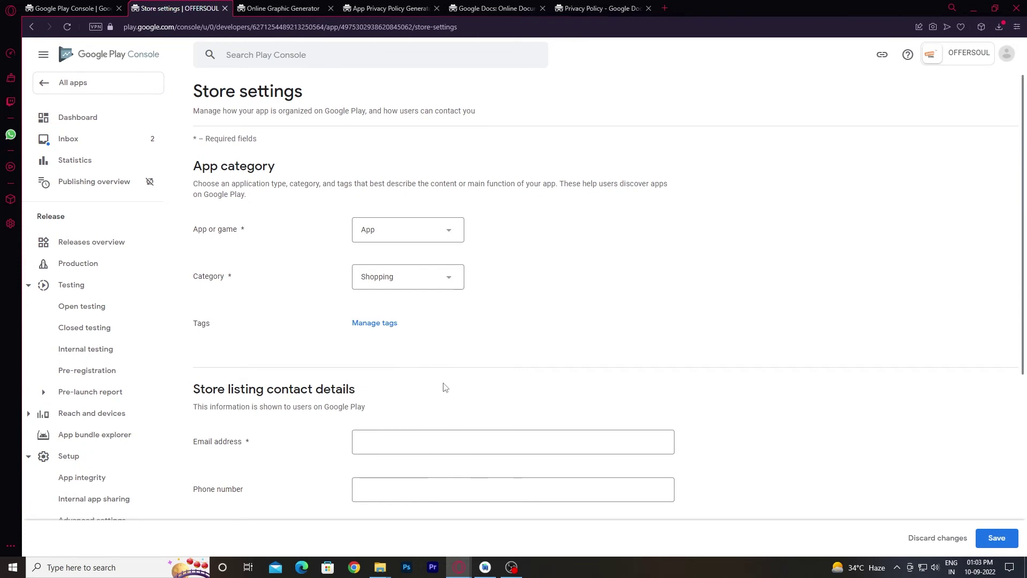
scroll(445, 387, "down", 2)
left_click(378, 335)
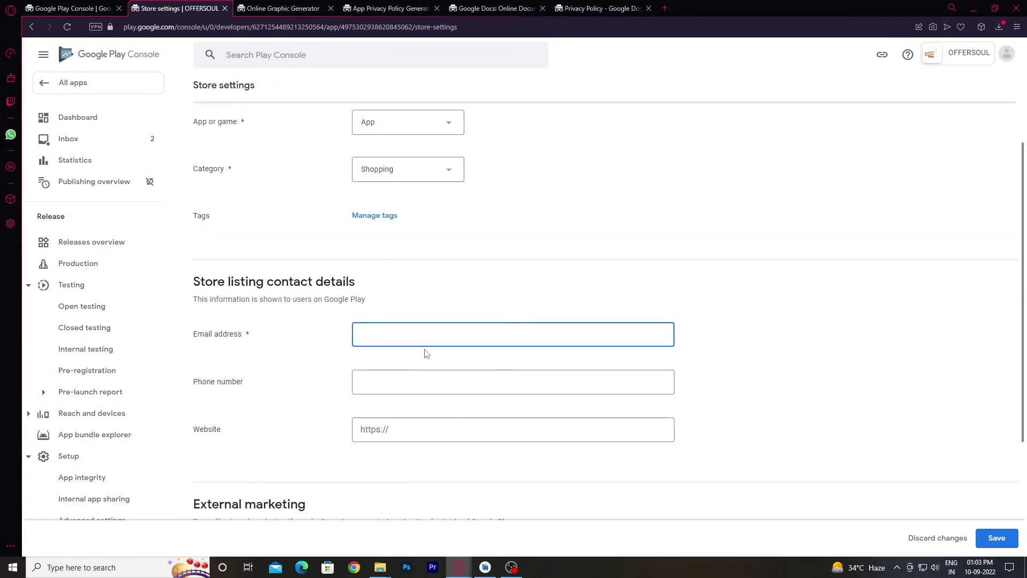
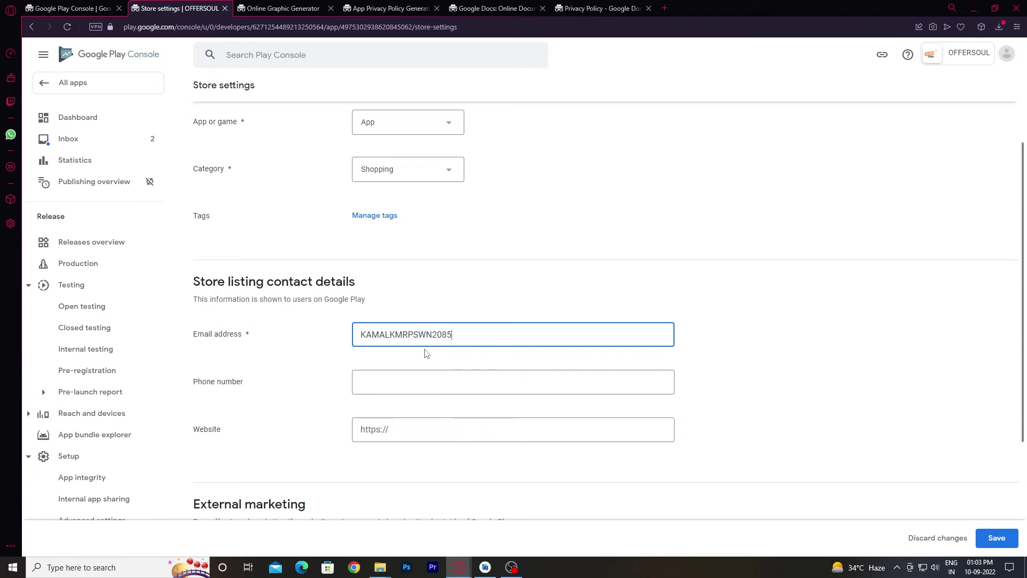
Enter the developer's contact e-mail address in the store settings and save them.
scroll(428, 355, "down", 3)
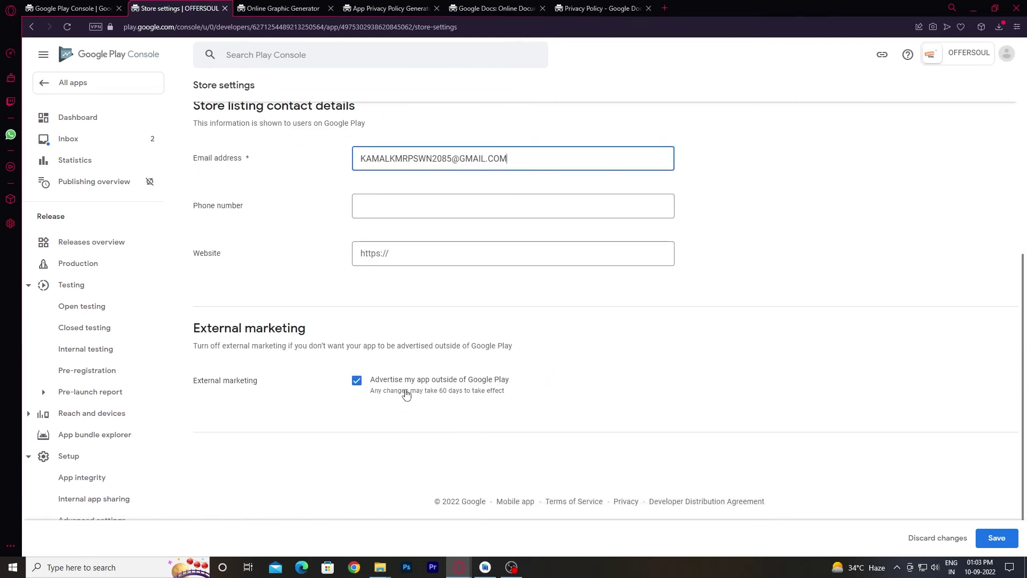
left_click(996, 537)
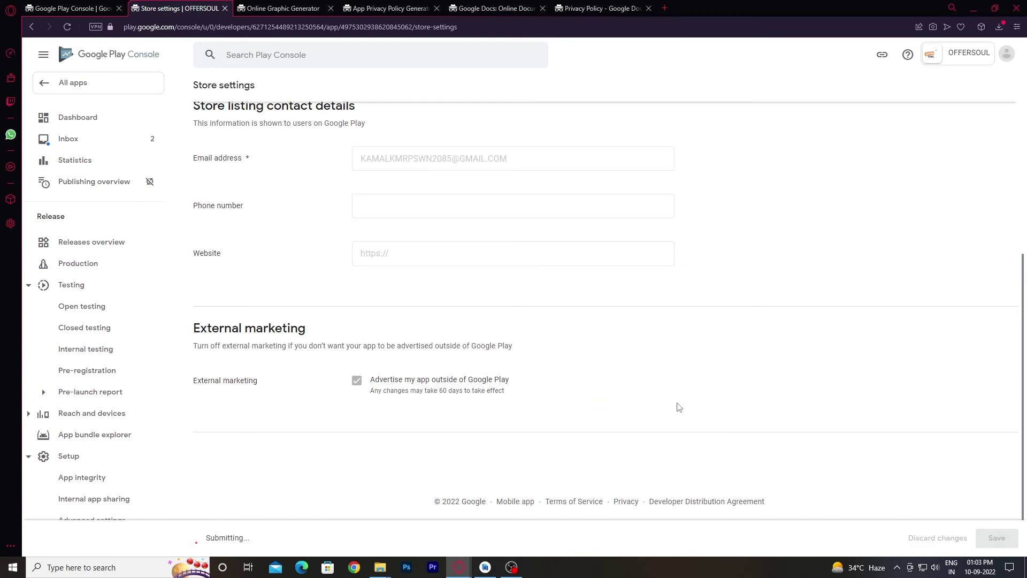
Open the Play Console Inbox to view its two messages.
scroll(535, 316, "up", 5)
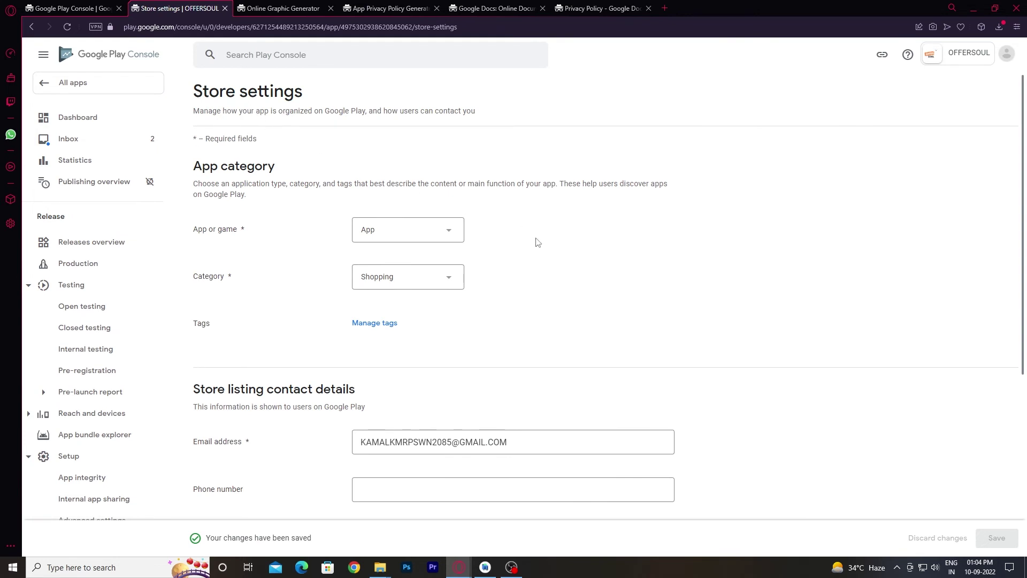
scroll(908, 434, "down", 2)
scroll(678, 390, "up", 2)
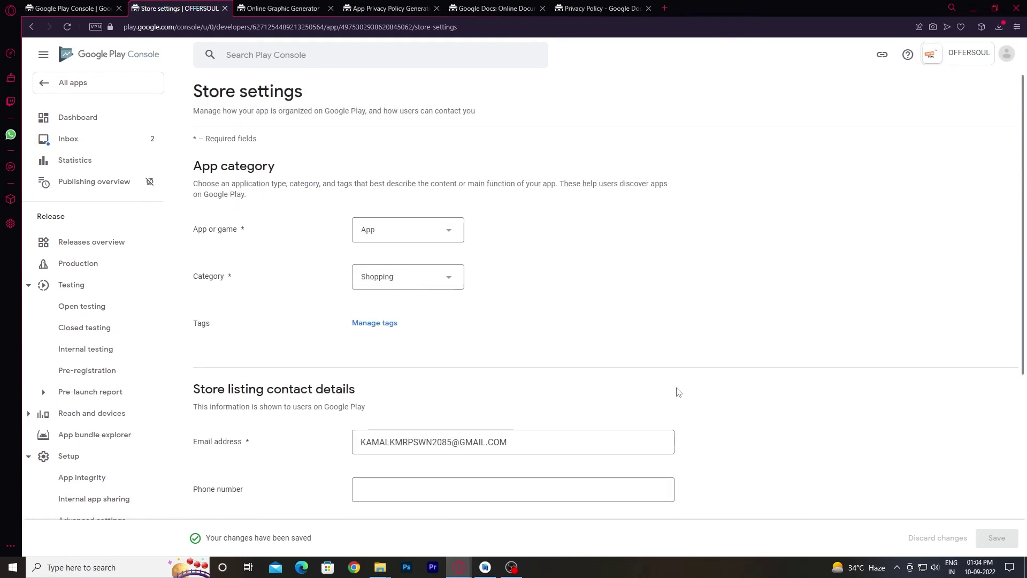
left_click(106, 140)
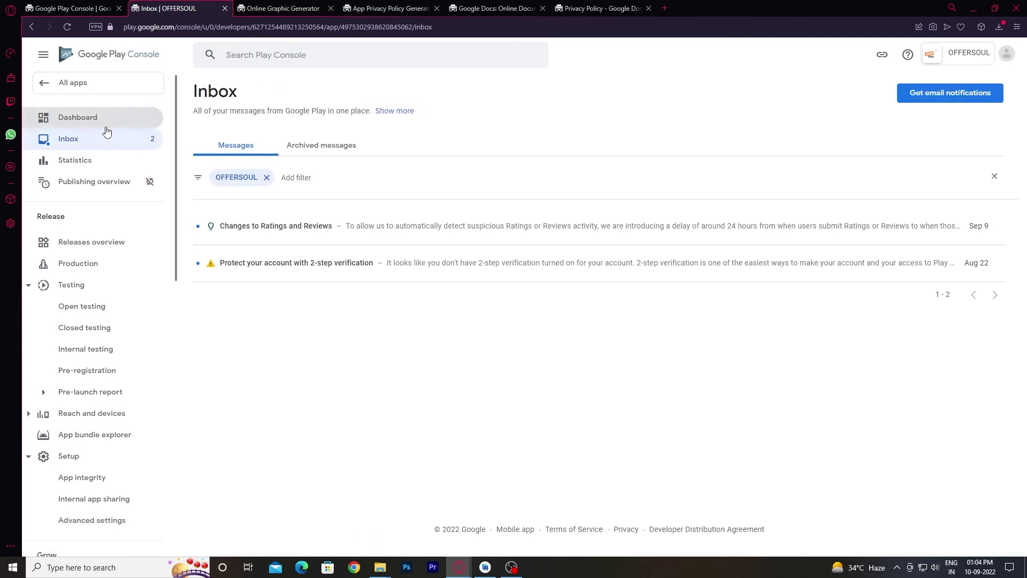
Submit the Data safety form answering No to user data collection, then return to Dashboard.
left_click(106, 127)
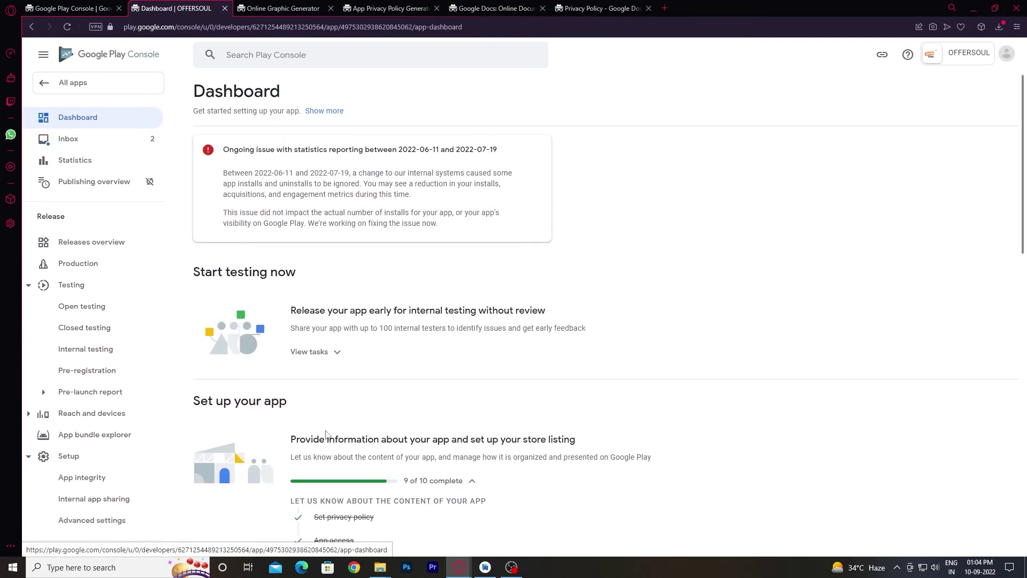
scroll(327, 433, "down", 8)
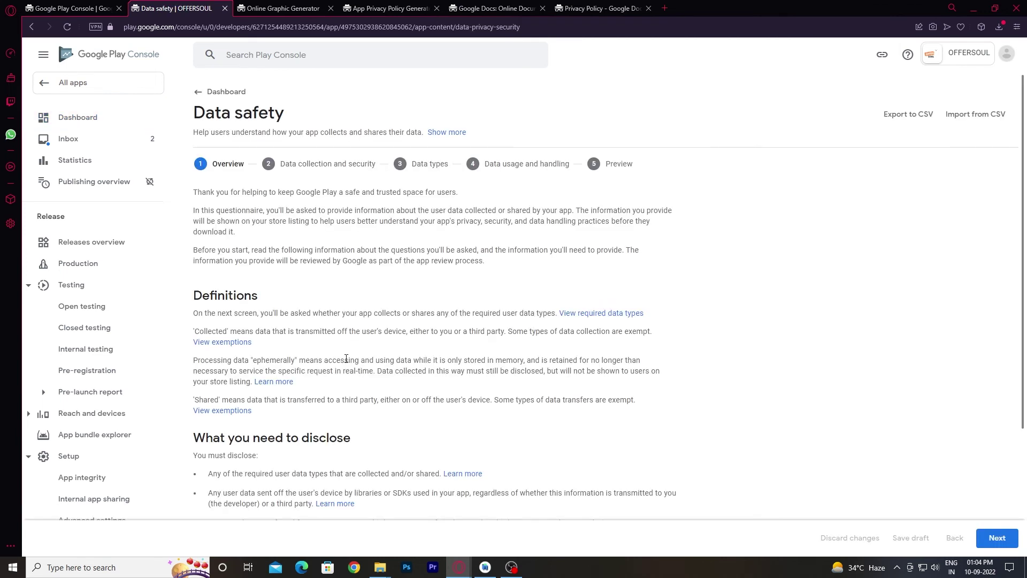
scroll(346, 359, "down", 3)
left_click(994, 545)
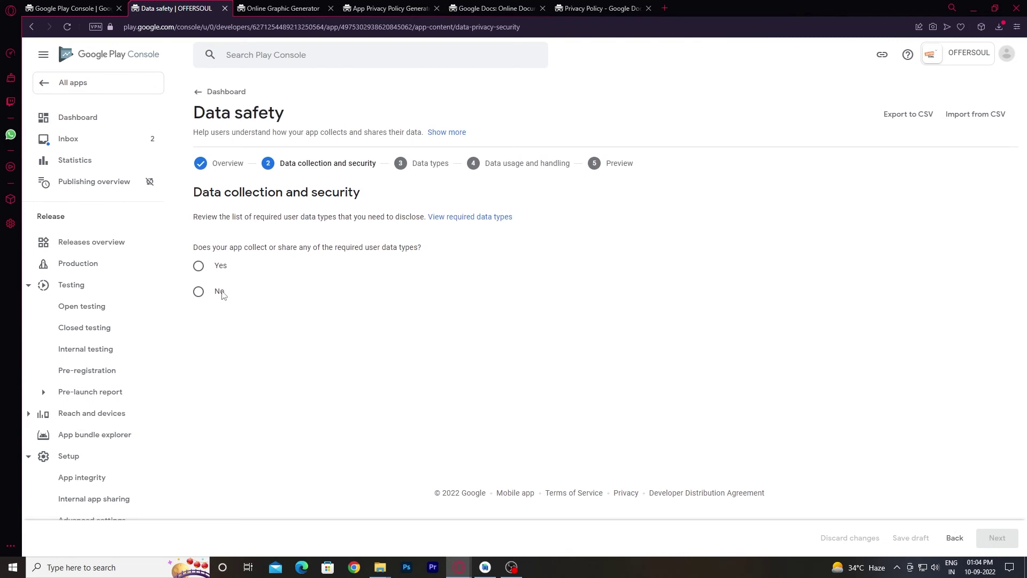
left_click(223, 293)
left_click(995, 537)
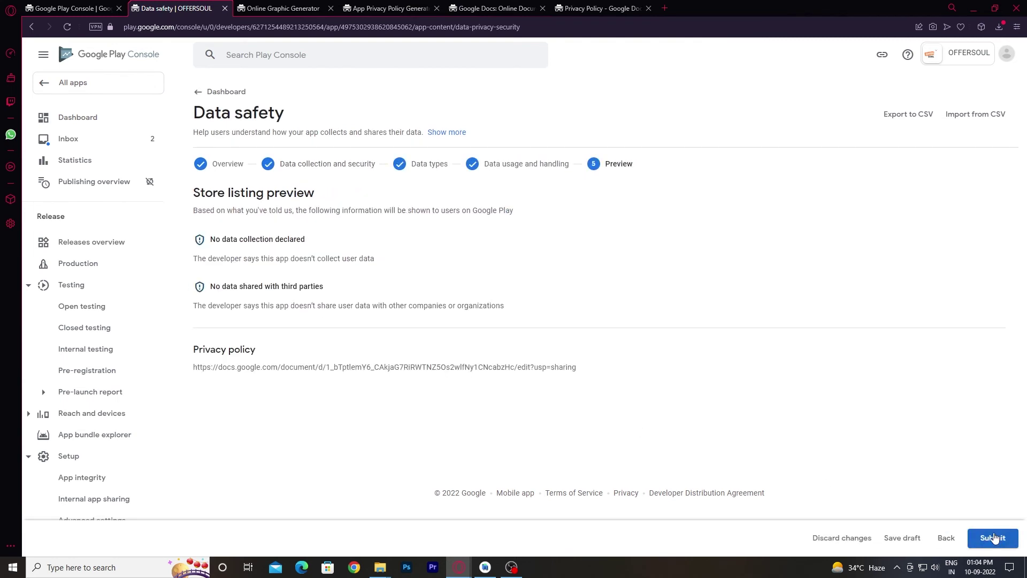
left_click(993, 537)
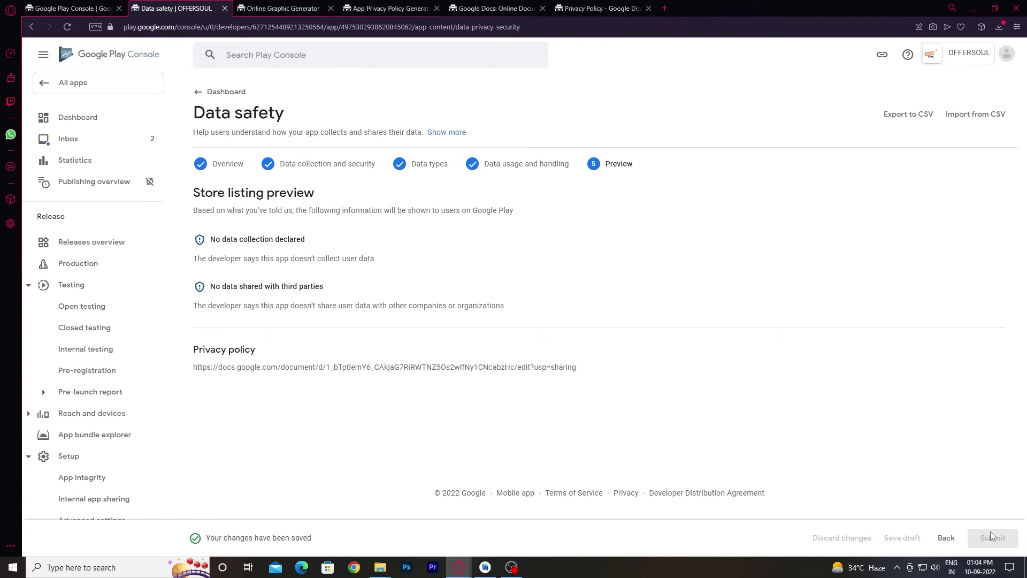
left_click(89, 120)
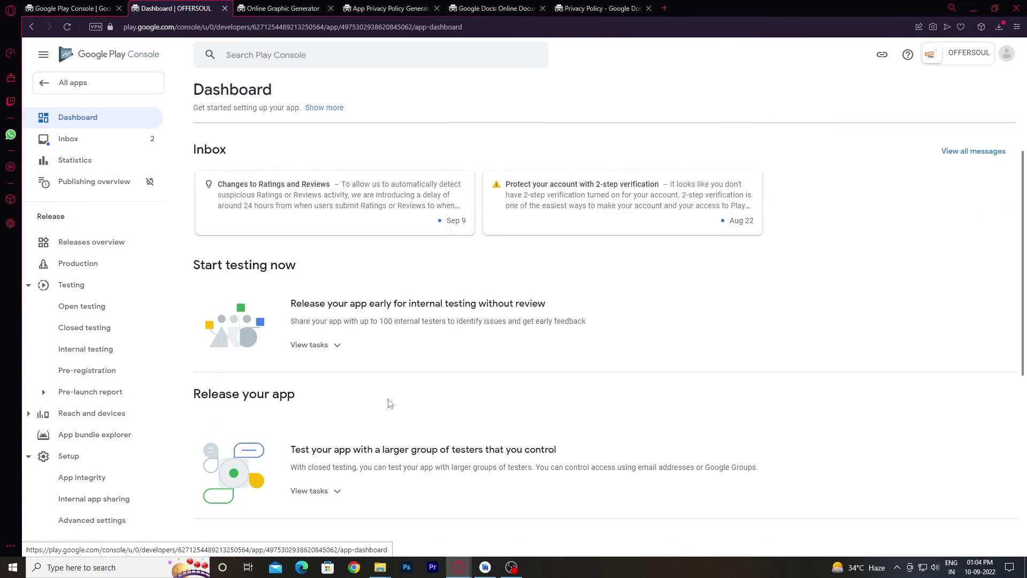
Add all 176 countries / regions plus Rest of World to the Production track.
scroll(388, 402, "down", 3)
scroll(375, 397, "down", 4)
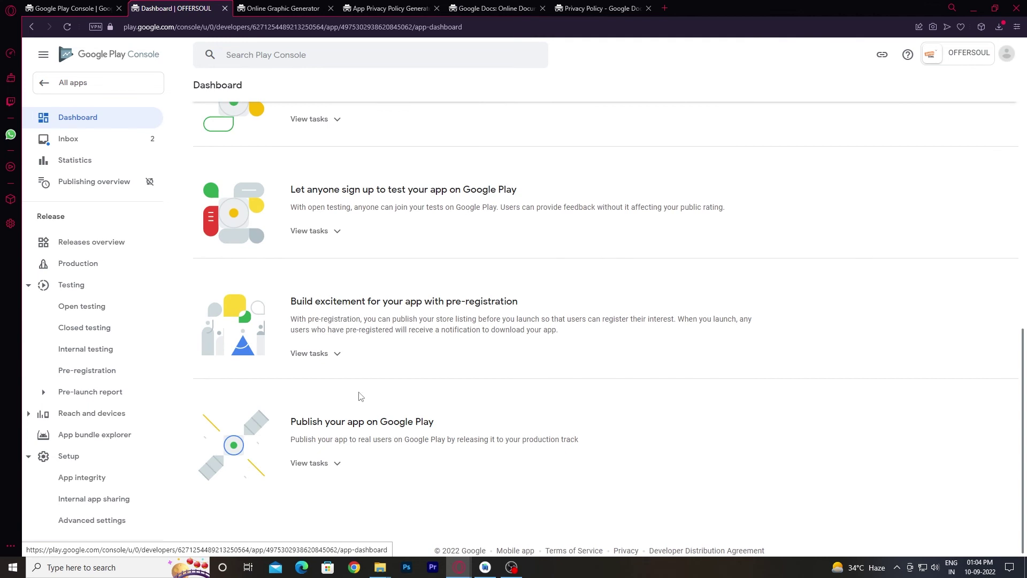
left_click(334, 464)
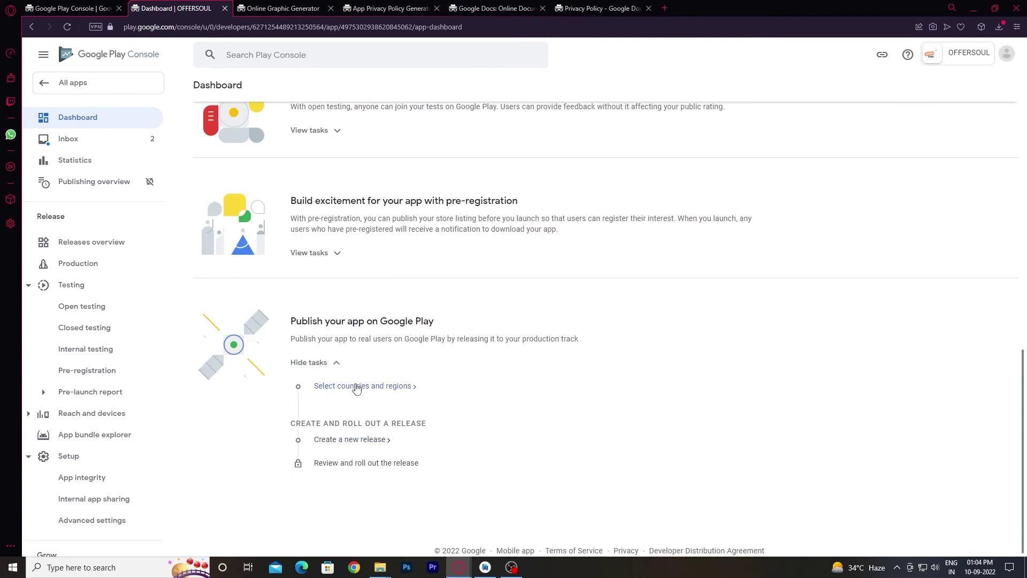
left_click(355, 386)
left_click(596, 348)
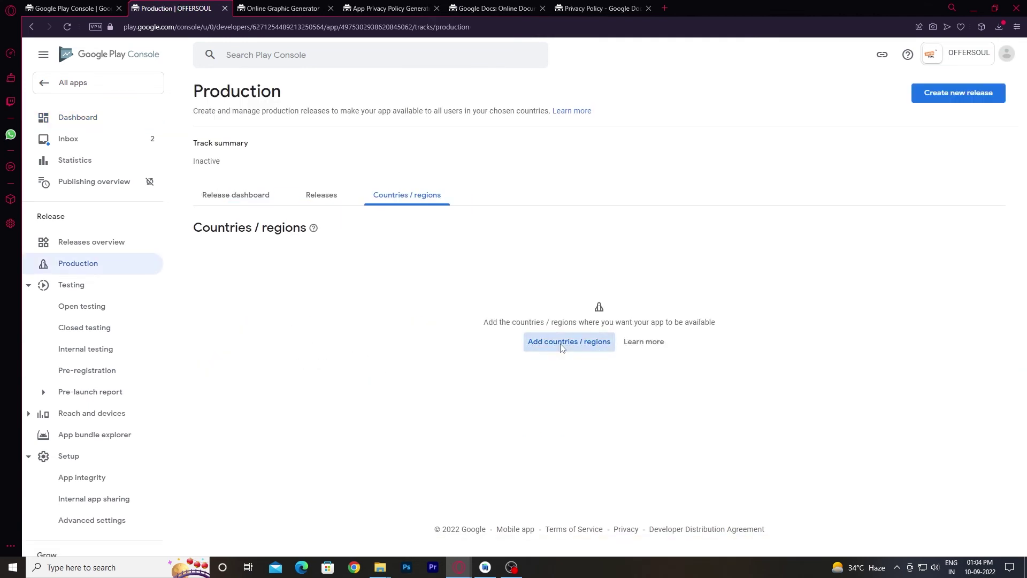
scroll(745, 408, "down", 2)
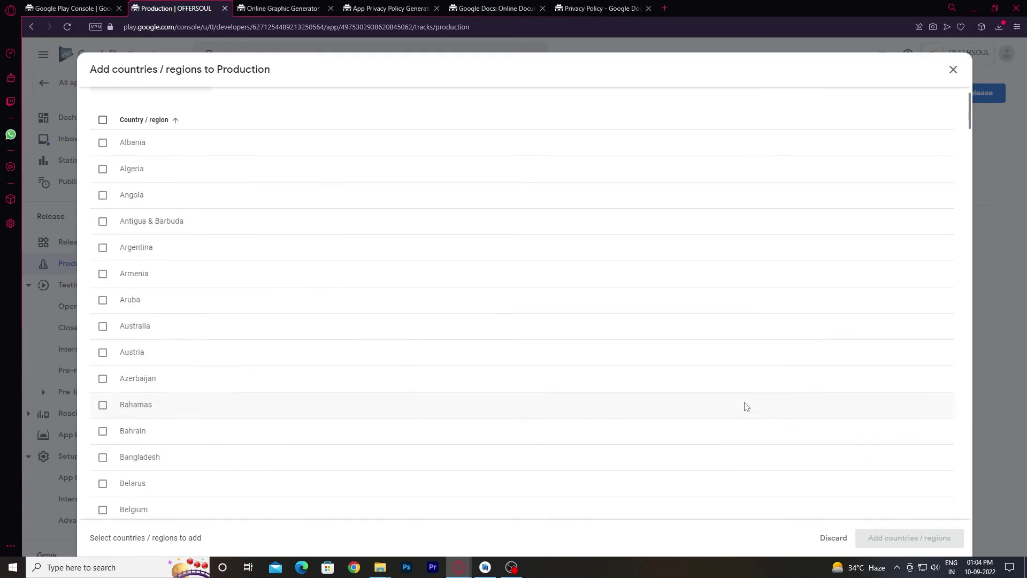
left_click(101, 122)
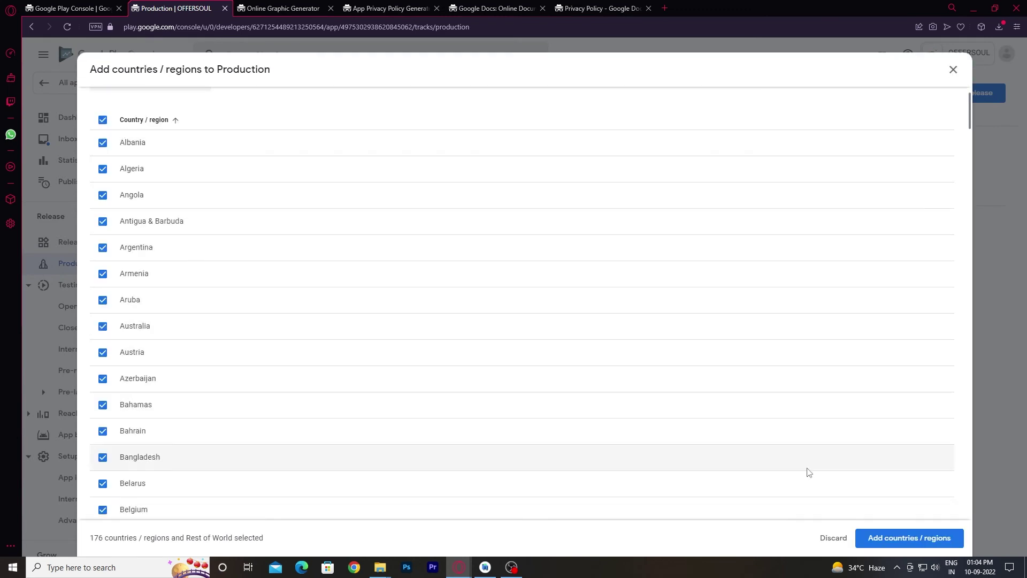
left_click(892, 537)
left_click(603, 324)
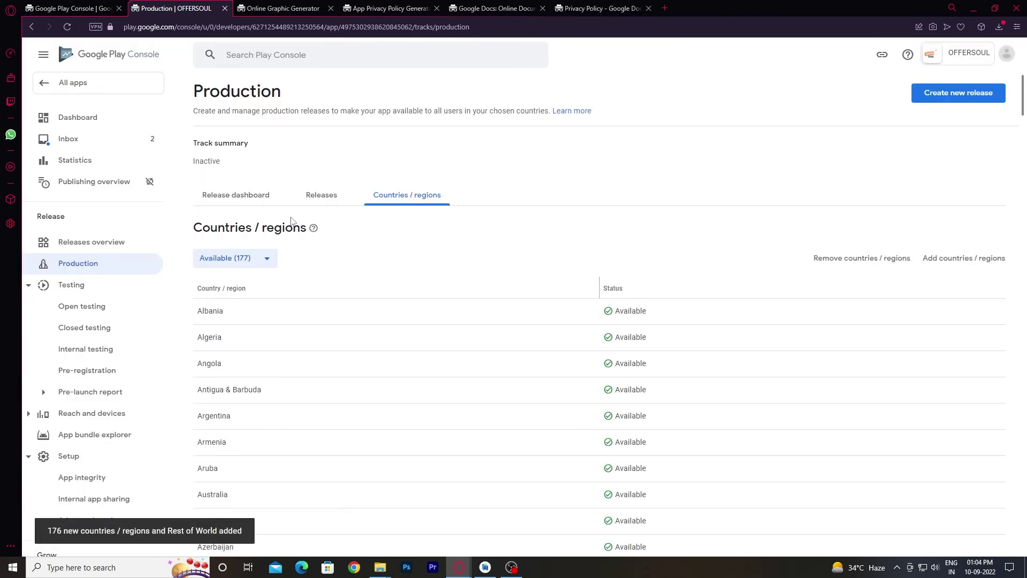
scroll(356, 299, "down", 5)
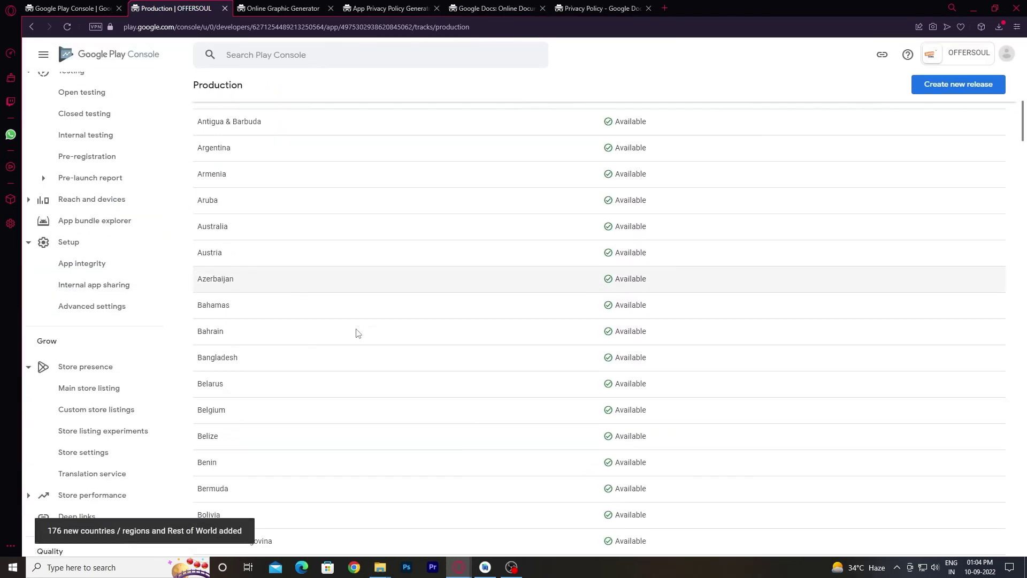
scroll(85, 160, "up", 4)
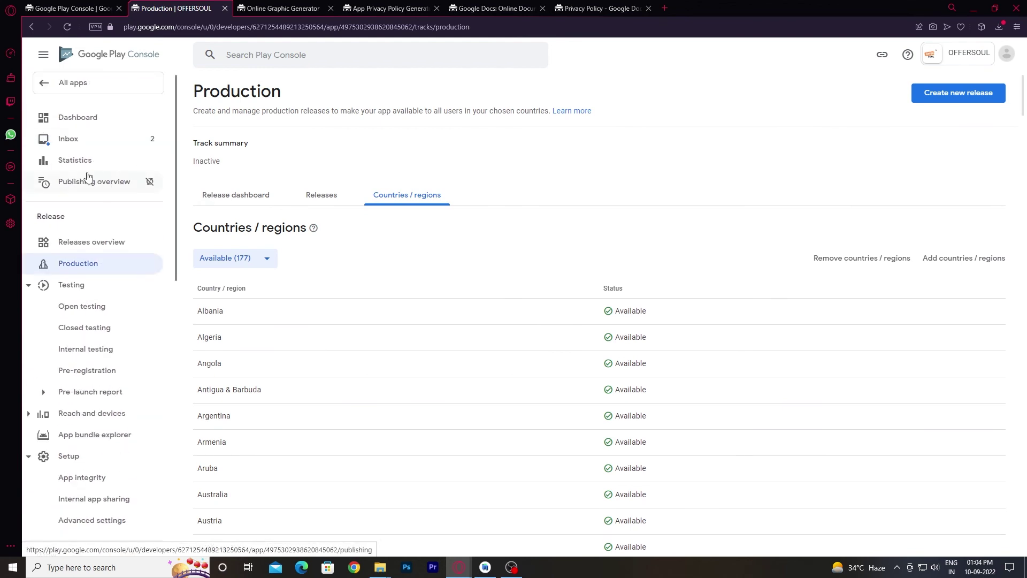
Create a new production release from the app dashboard.
left_click(84, 123)
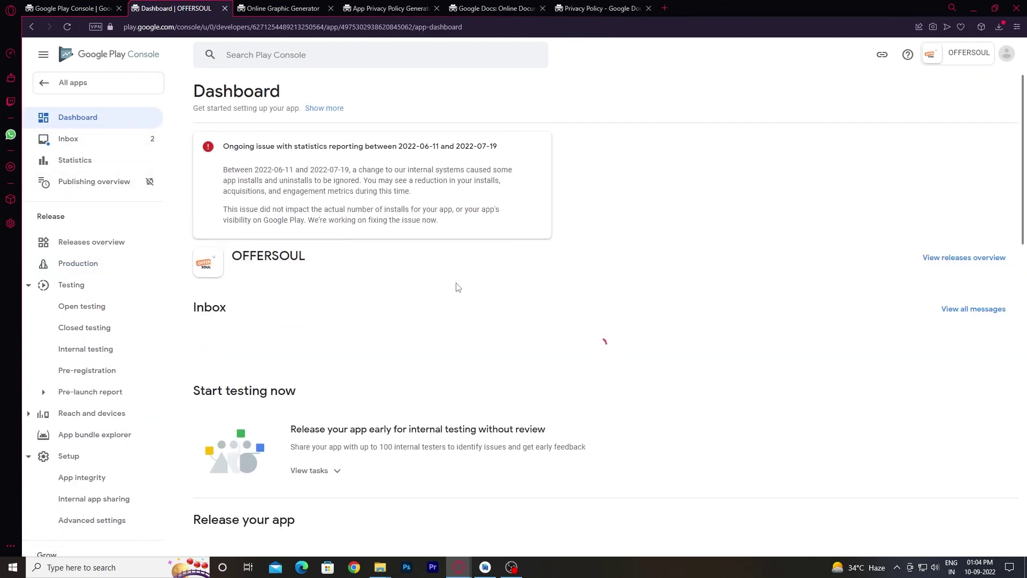
scroll(495, 391, "down", 14)
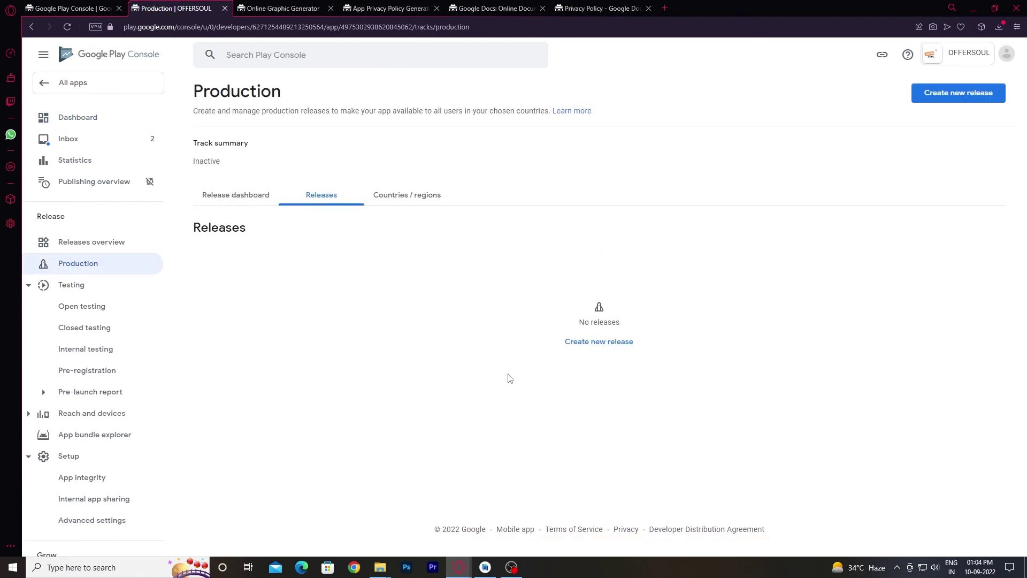
left_click(613, 350)
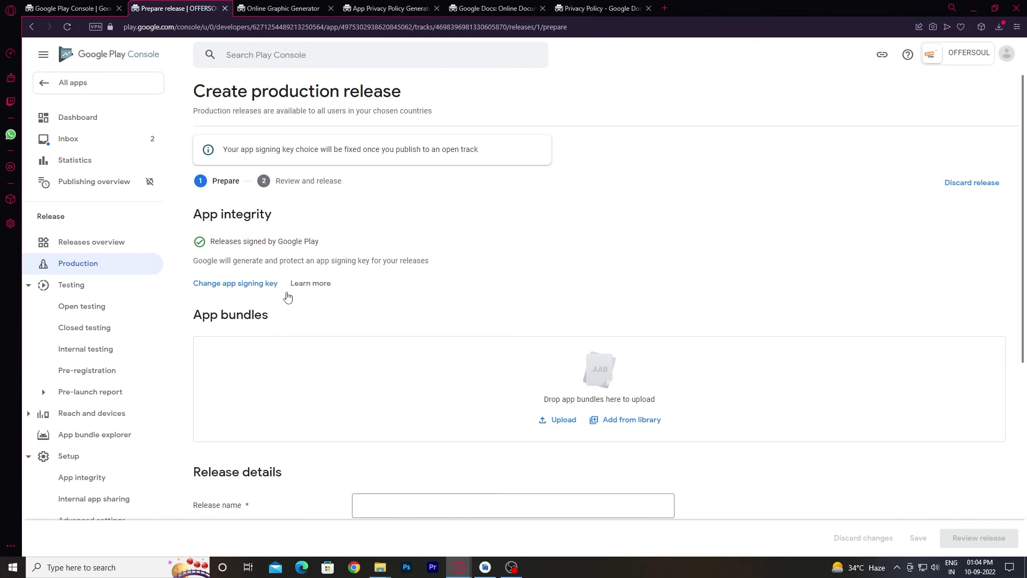
Upload the app-release.aab bundle from the Desktop to the release.
left_click(563, 413)
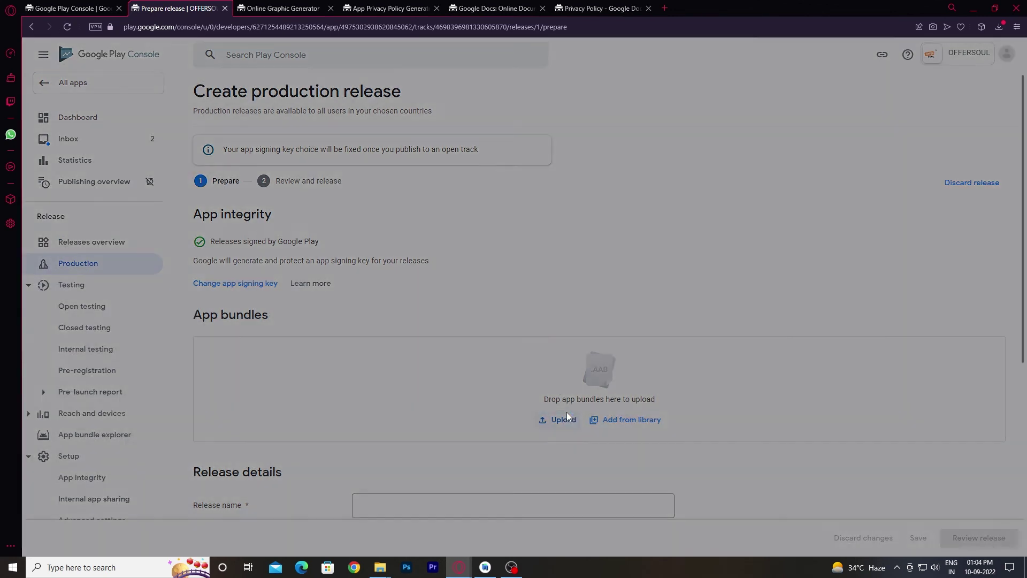
left_click(44, 110)
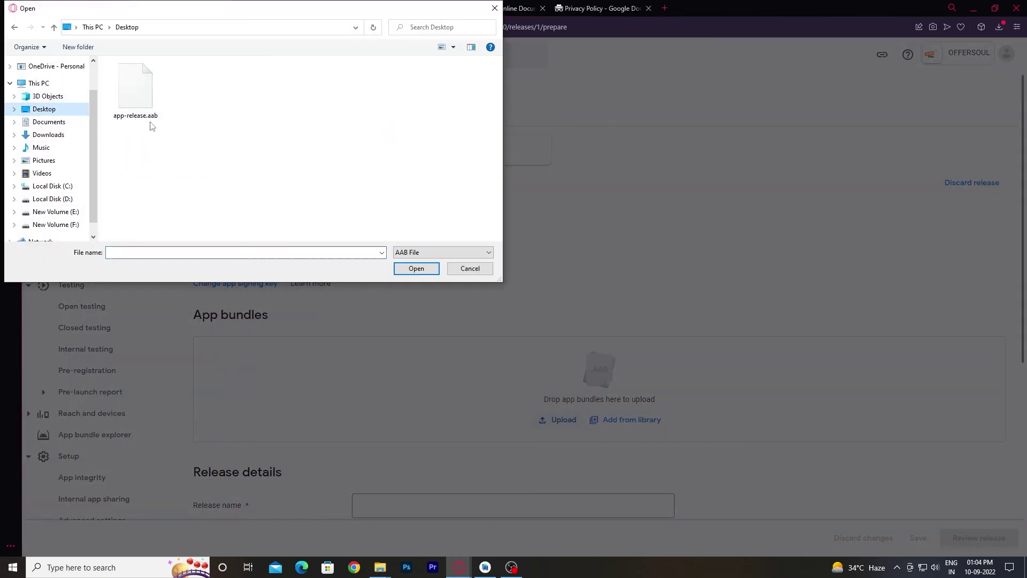
left_click(153, 115)
left_click(416, 267)
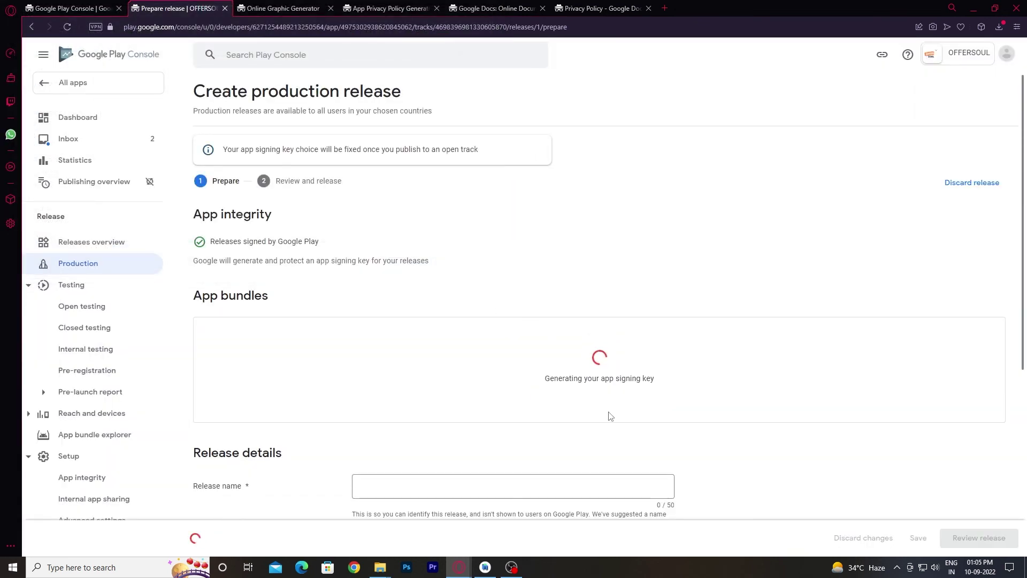
After bundle 1 (1.0) finishes uploading, advance the release to its Review and release step.
scroll(610, 415, "down", 5)
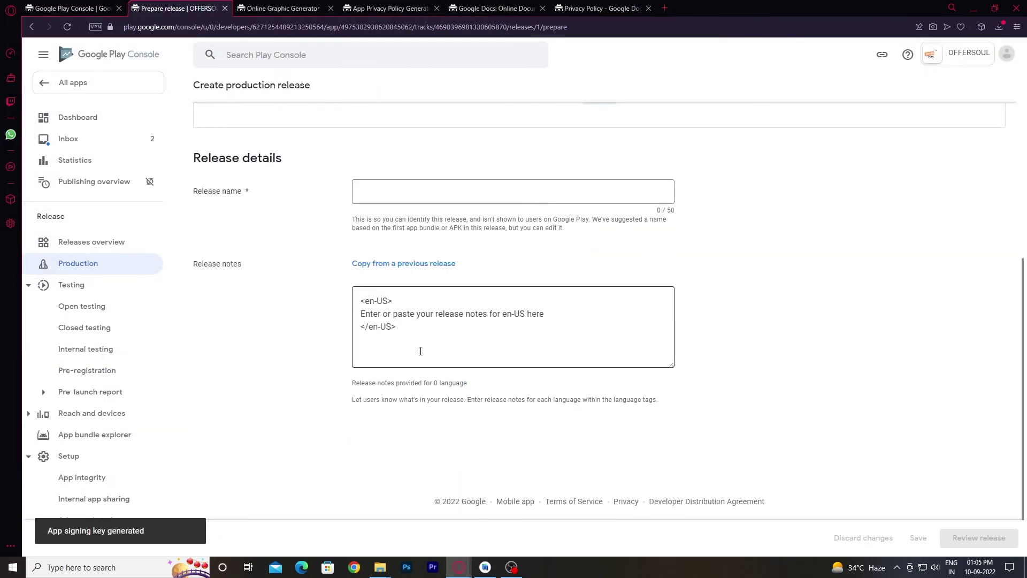
scroll(420, 351, "up", 4)
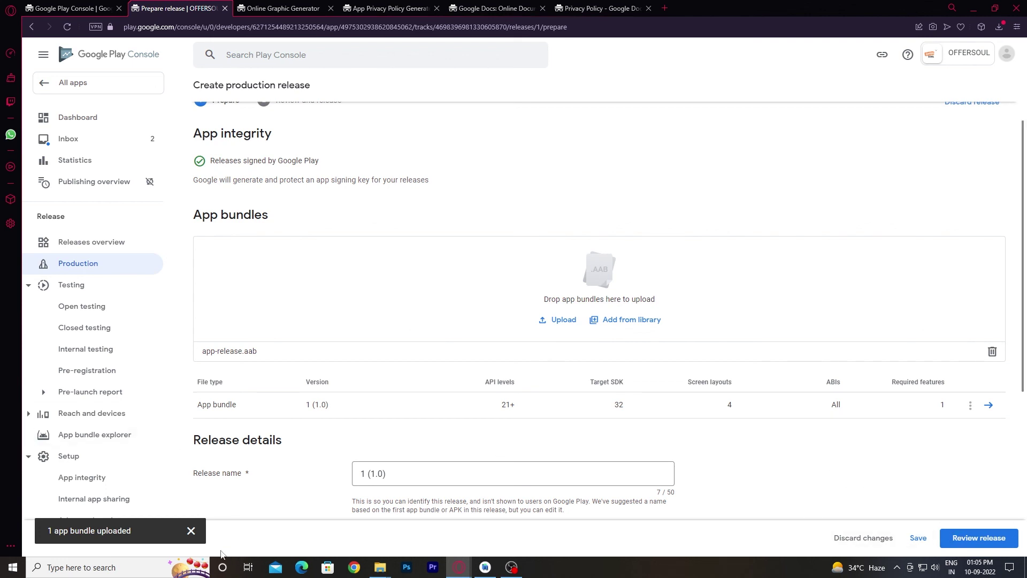
scroll(643, 433, "down", 3)
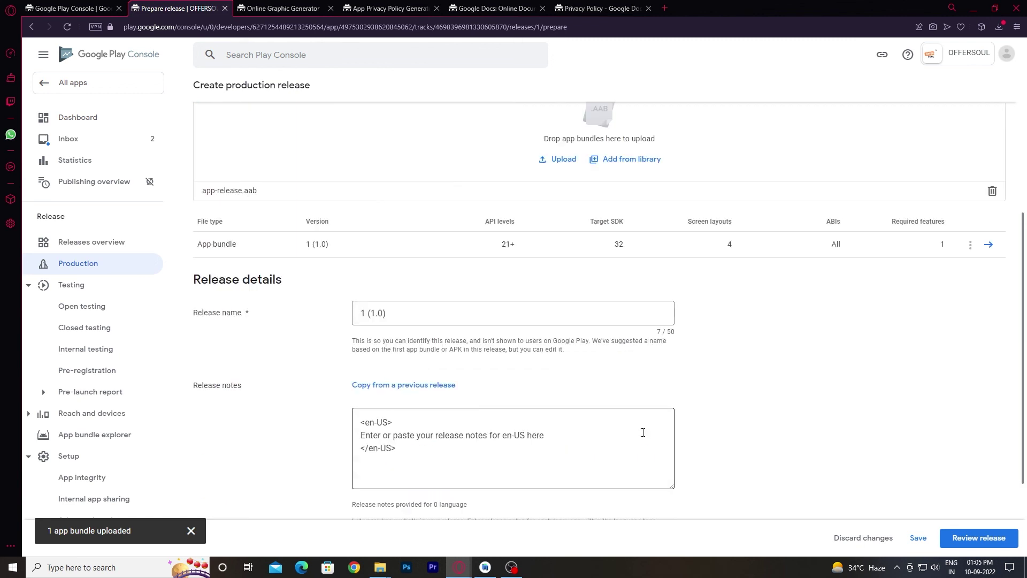
scroll(599, 447, "down", 2)
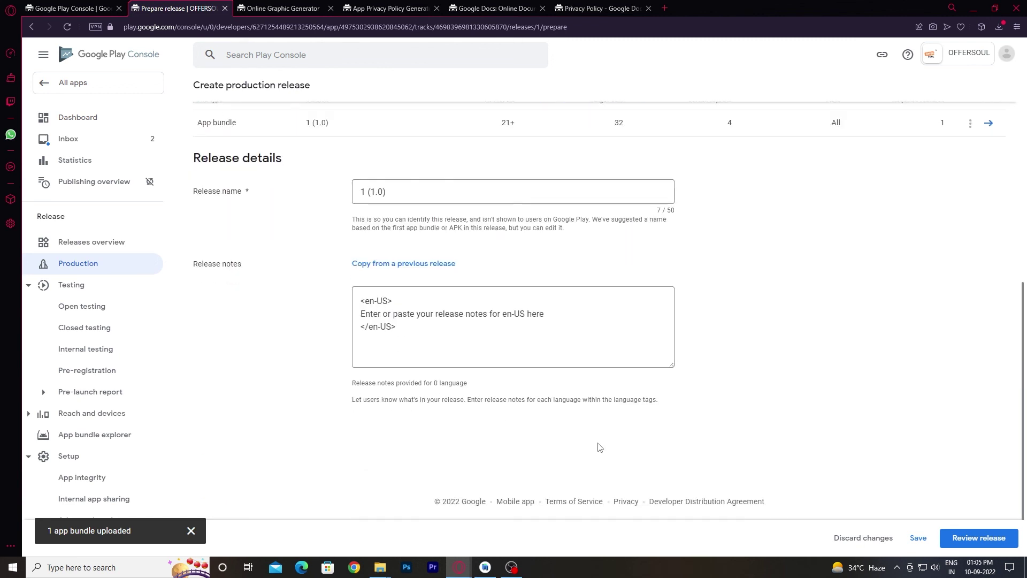
left_click(981, 537)
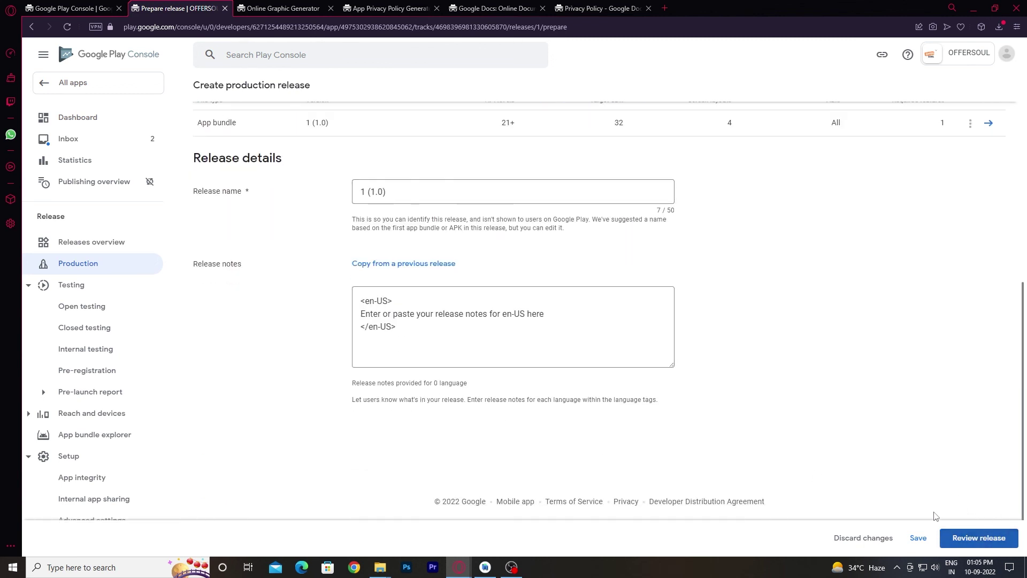
left_click(947, 538)
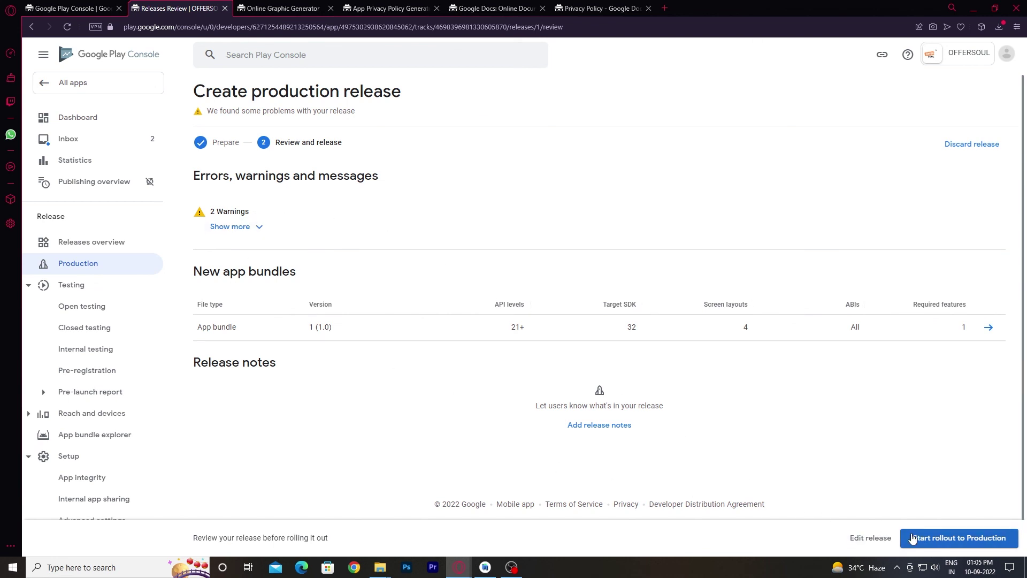
Start and confirm the rollout of release 1 (1.0) to Production.
left_click(917, 531)
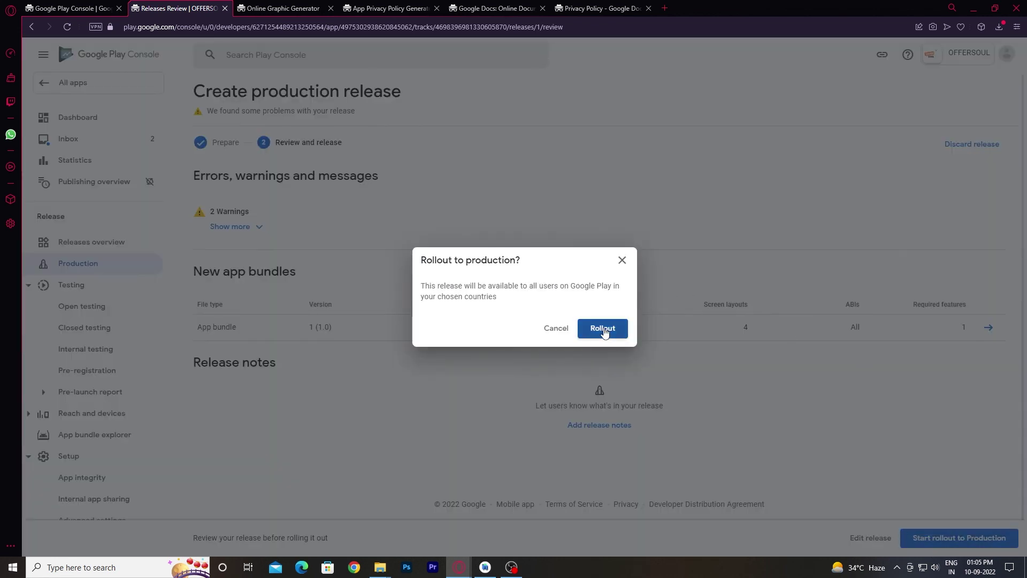
left_click(603, 328)
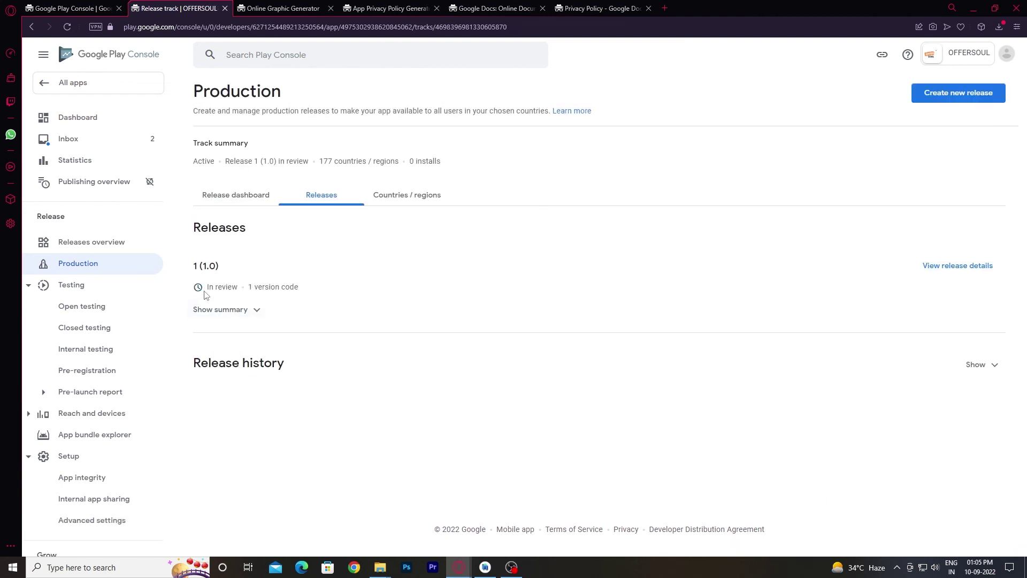
left_click_drag(193, 289, 241, 289)
left_click(402, 289)
Reopen the OFFERSOUL dashboard via All apps to see the update In review across 176 countries.
left_click(91, 119)
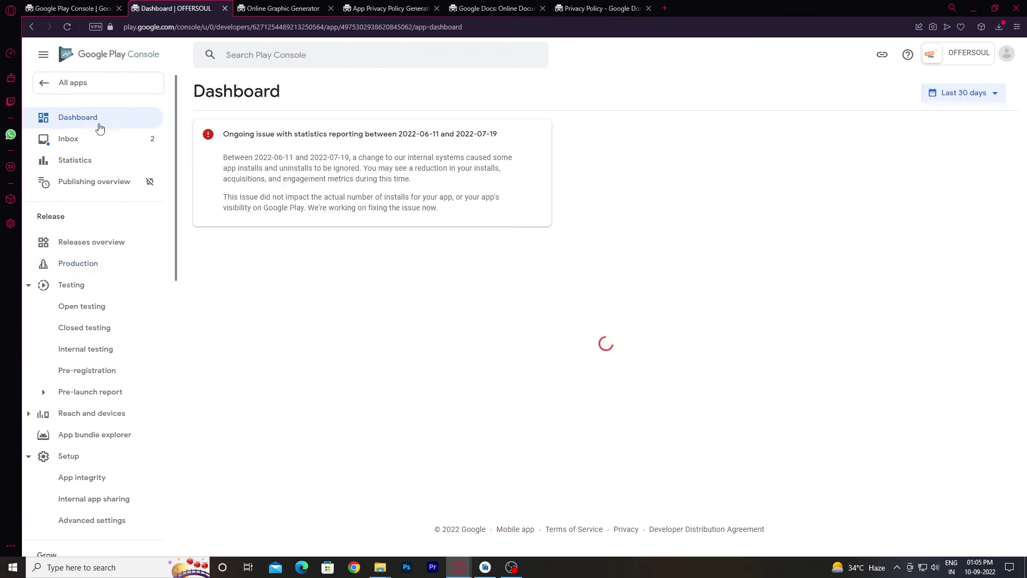
scroll(473, 308, "down", 6)
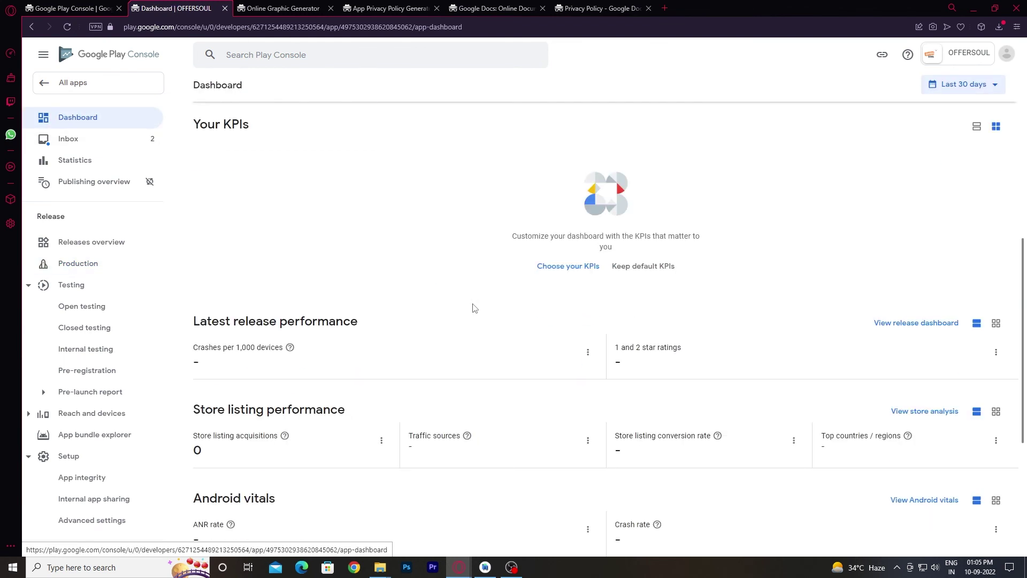
scroll(459, 349, "down", 5)
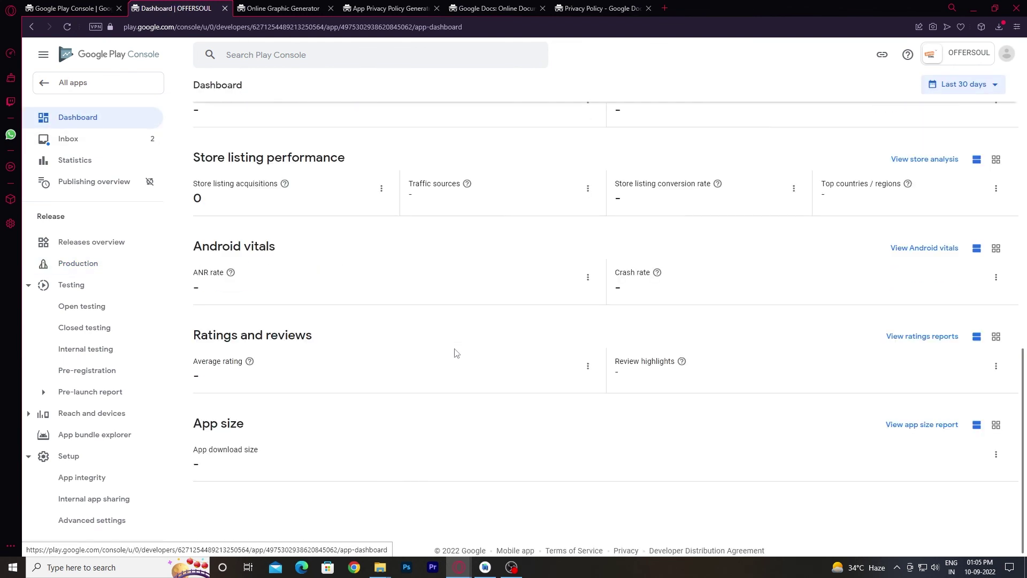
scroll(453, 353, "up", 4)
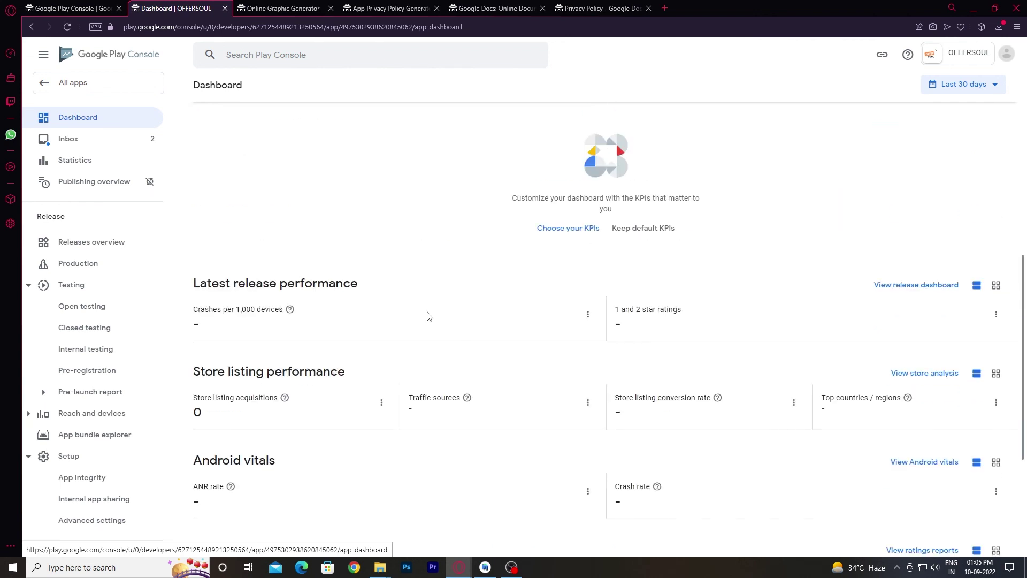
left_click(75, 83)
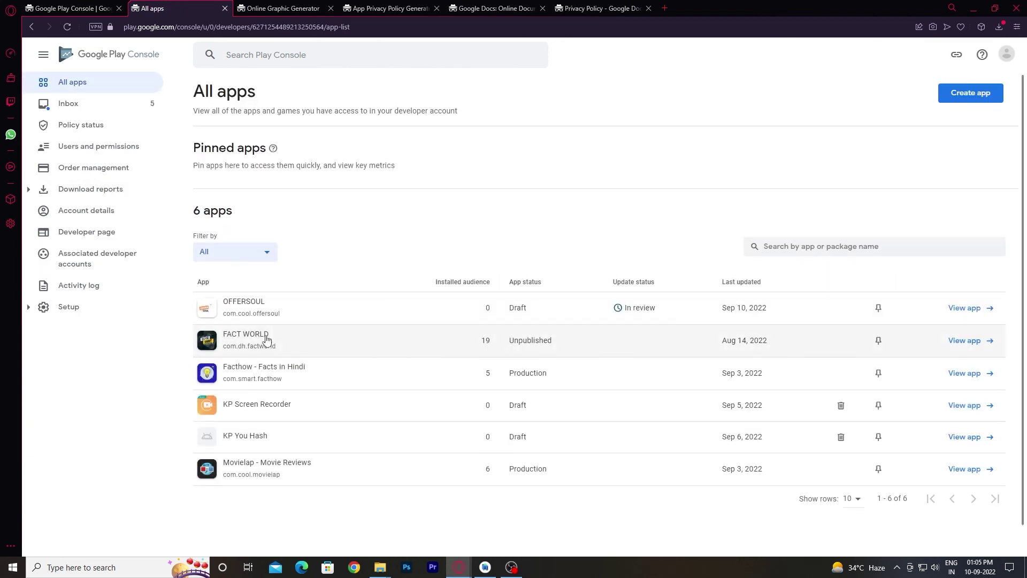
left_click(282, 312)
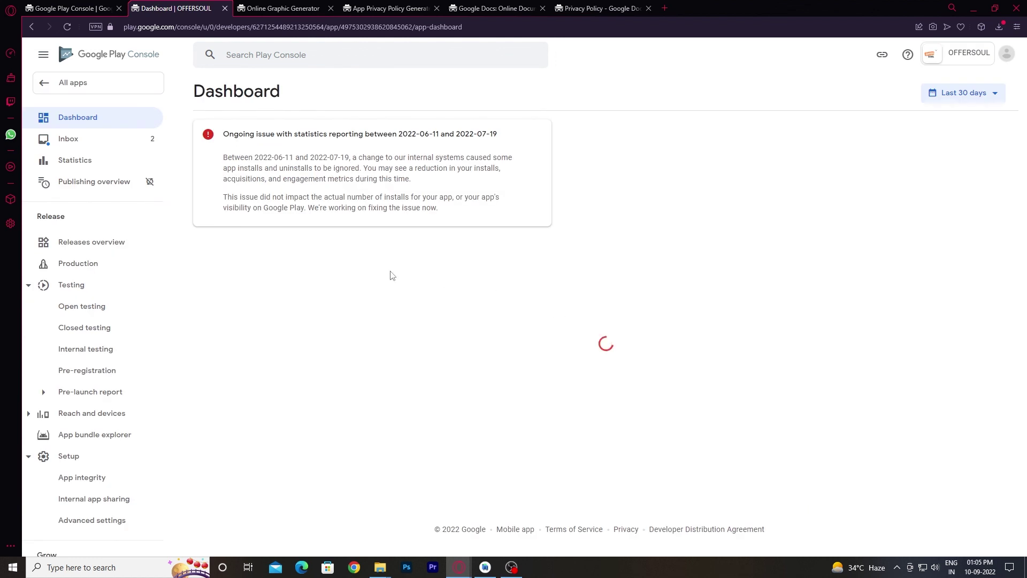
left_click_drag(194, 307, 237, 305)
left_click(462, 301)
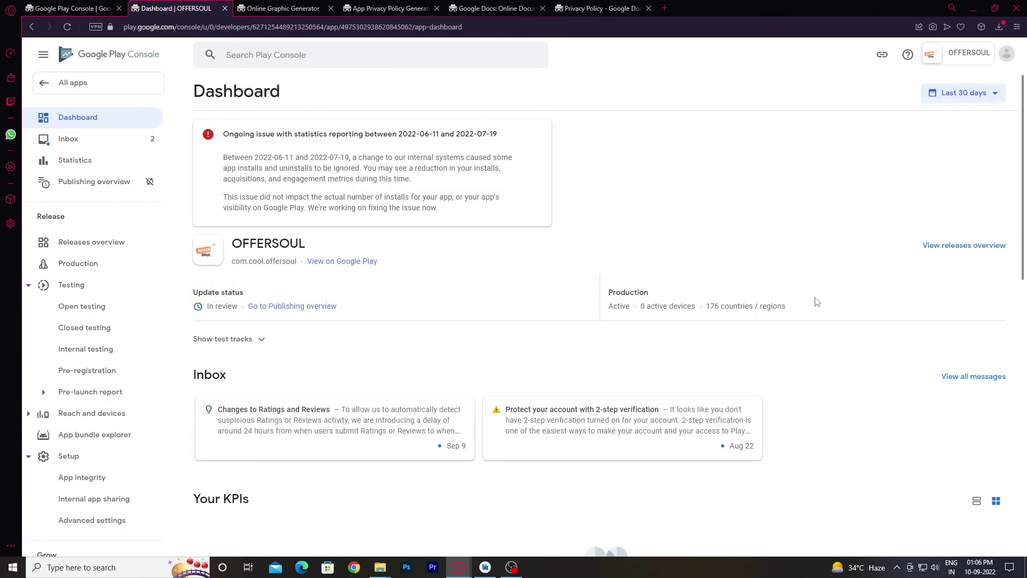